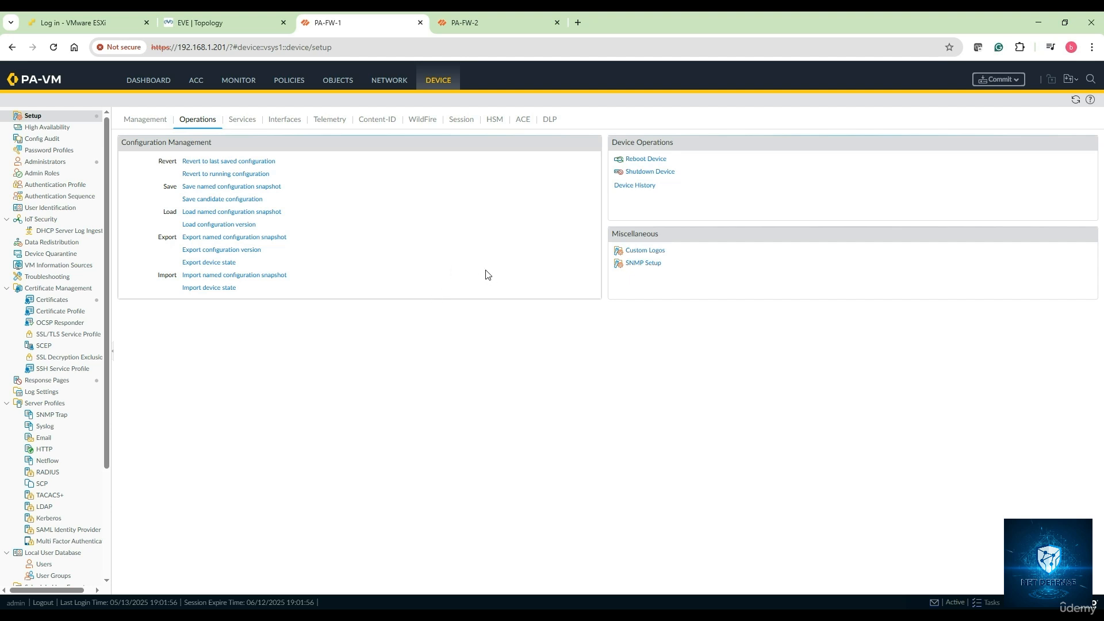
{"action": "left_click", "coordinate": [232, 24]}
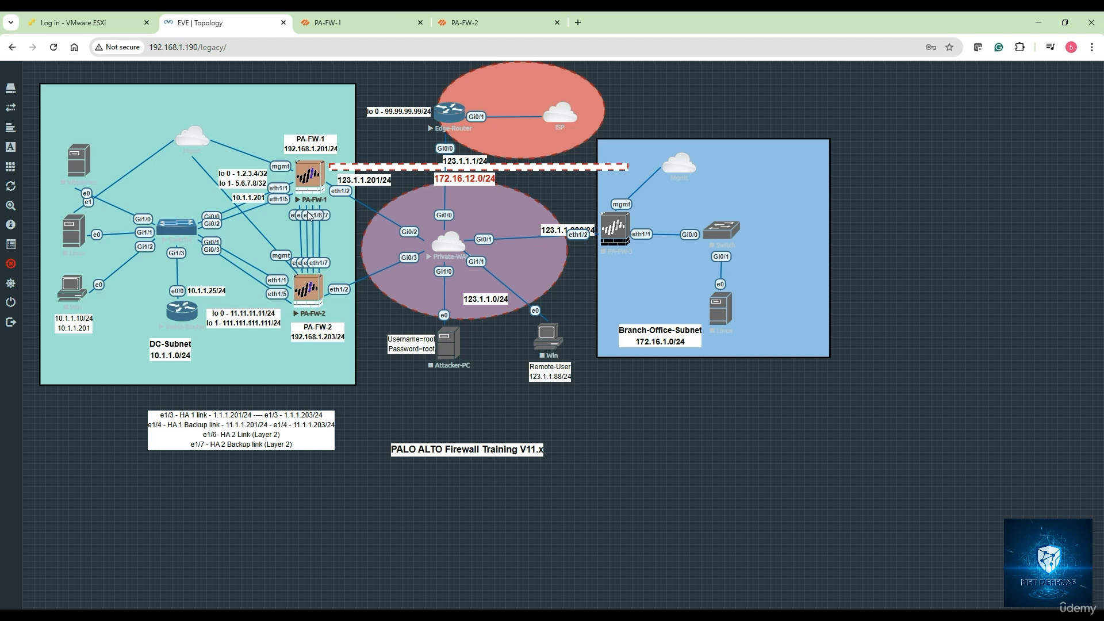
{"action": "left_click", "coordinate": [353, 20]}
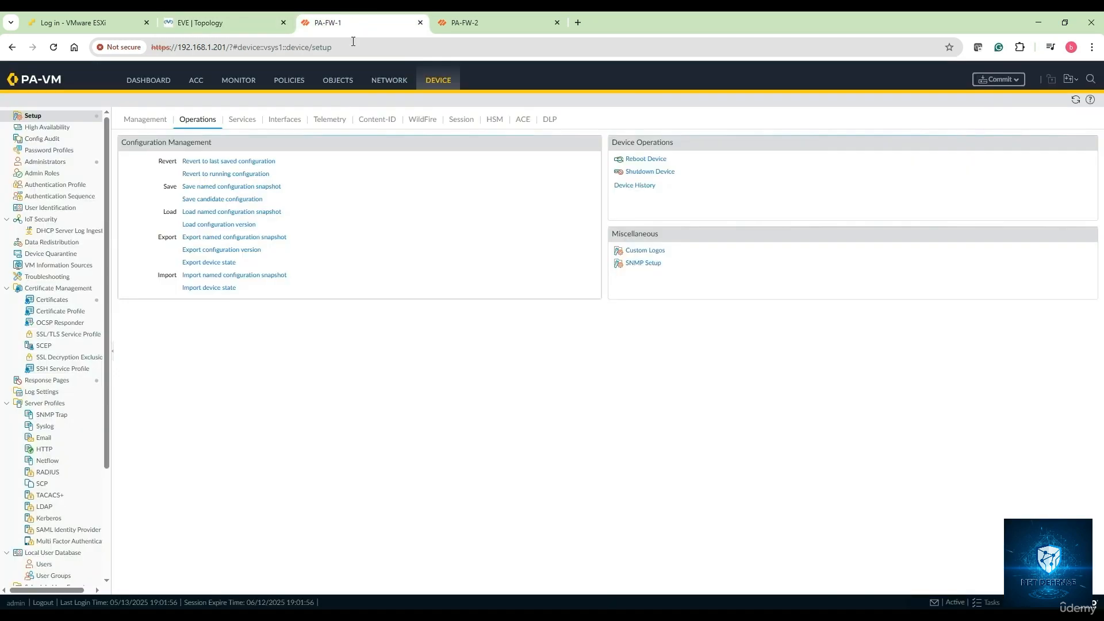
Step: Make ethernet1/3 an HA interface with comment HA-1
{"action": "left_click", "coordinate": [391, 81]}
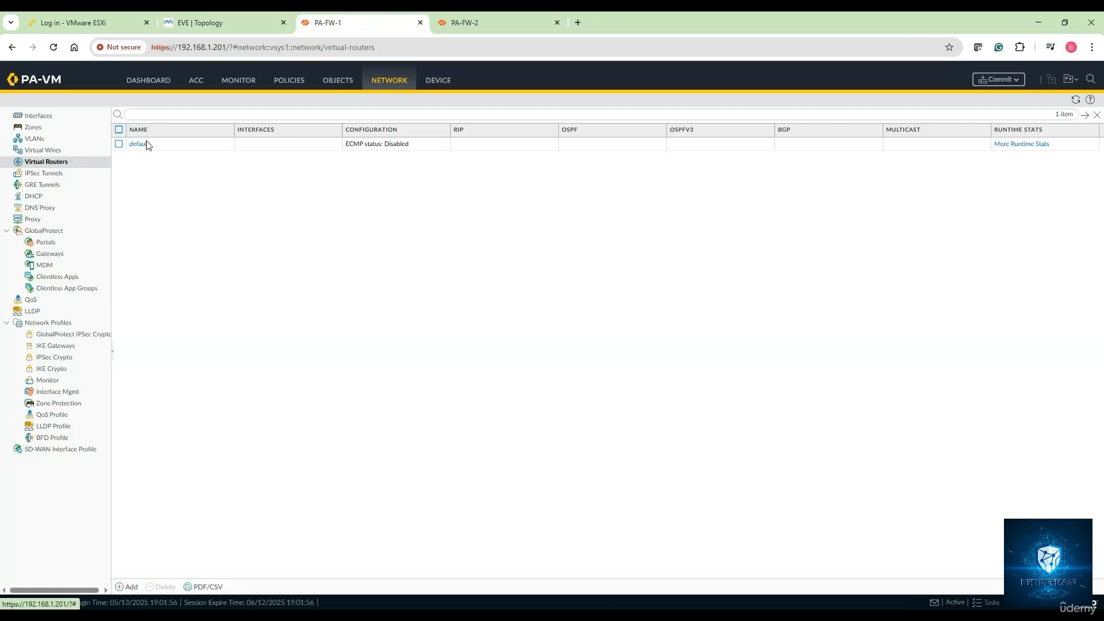
{"action": "left_click", "coordinate": [38, 116]}
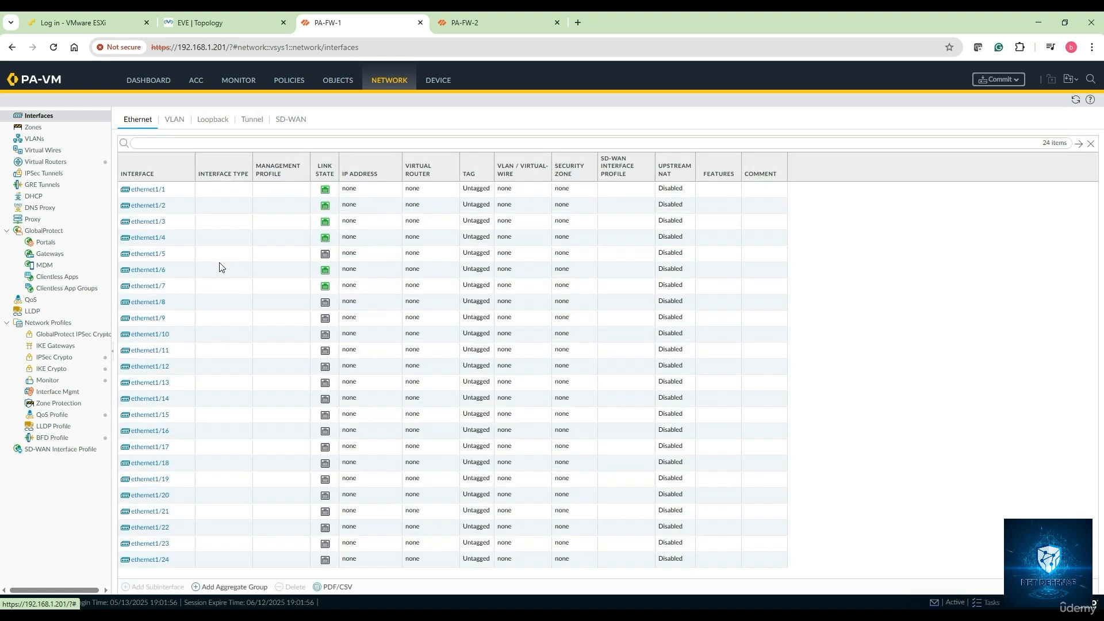
{"action": "left_click", "coordinate": [151, 226]}
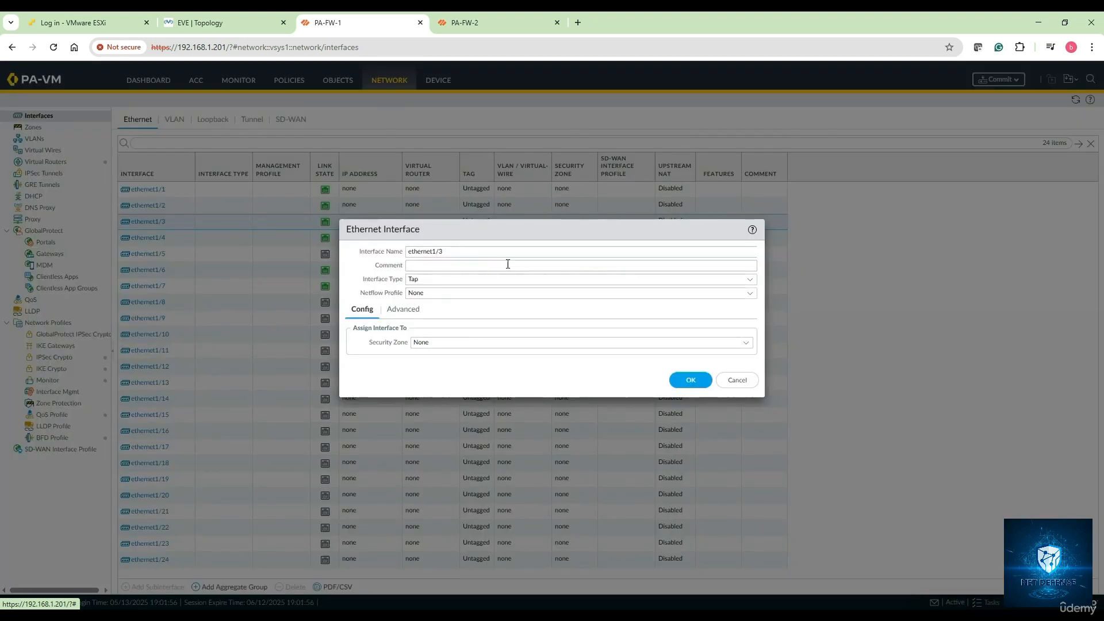
{"action": "left_click", "coordinate": [538, 265]}
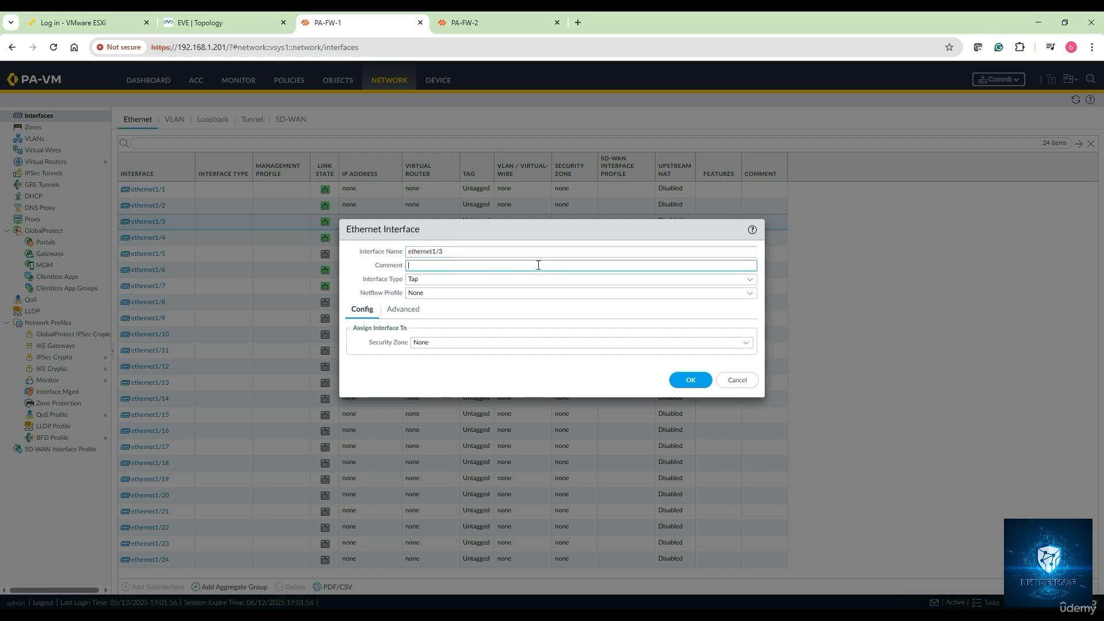
{"action": "type", "text": "HA-1"}
{"action": "left_click", "coordinate": [748, 280]}
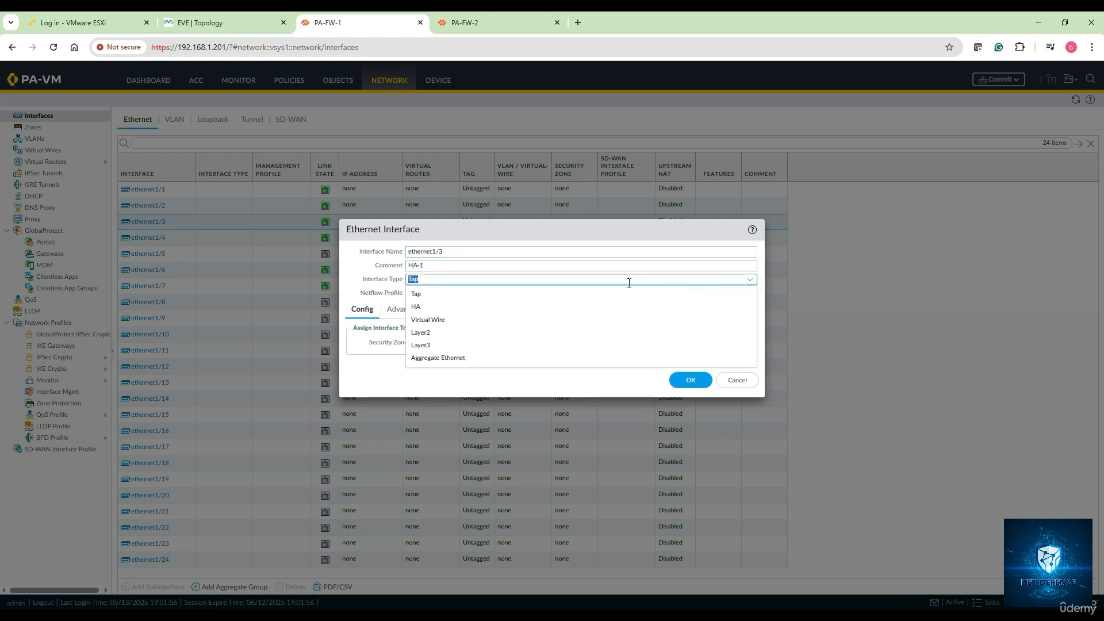
{"action": "left_click", "coordinate": [465, 311]}
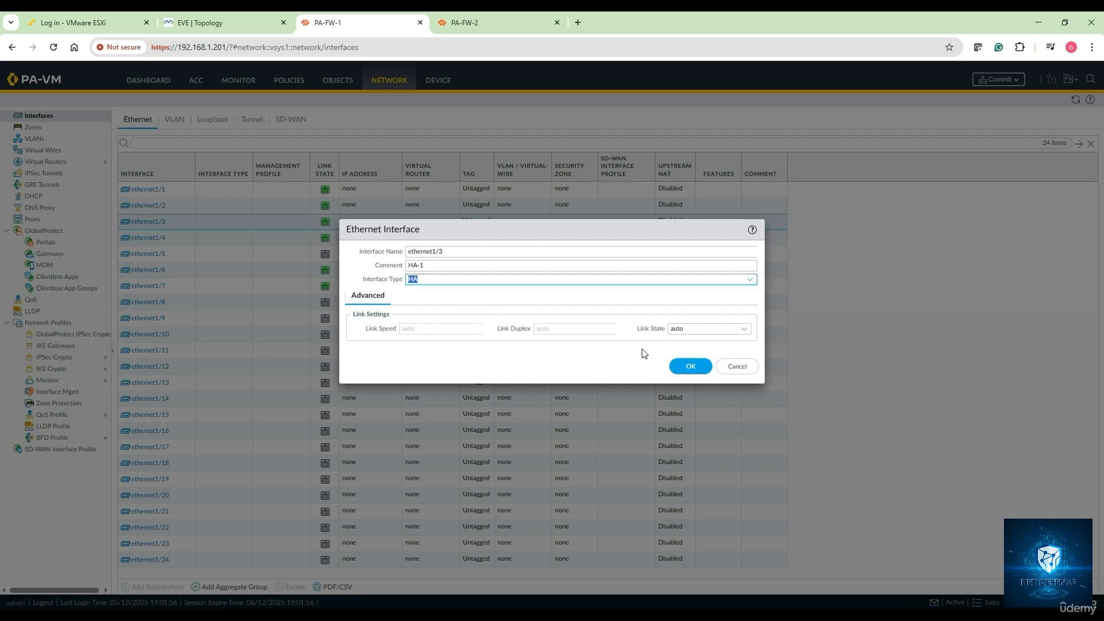
{"action": "left_click", "coordinate": [693, 366]}
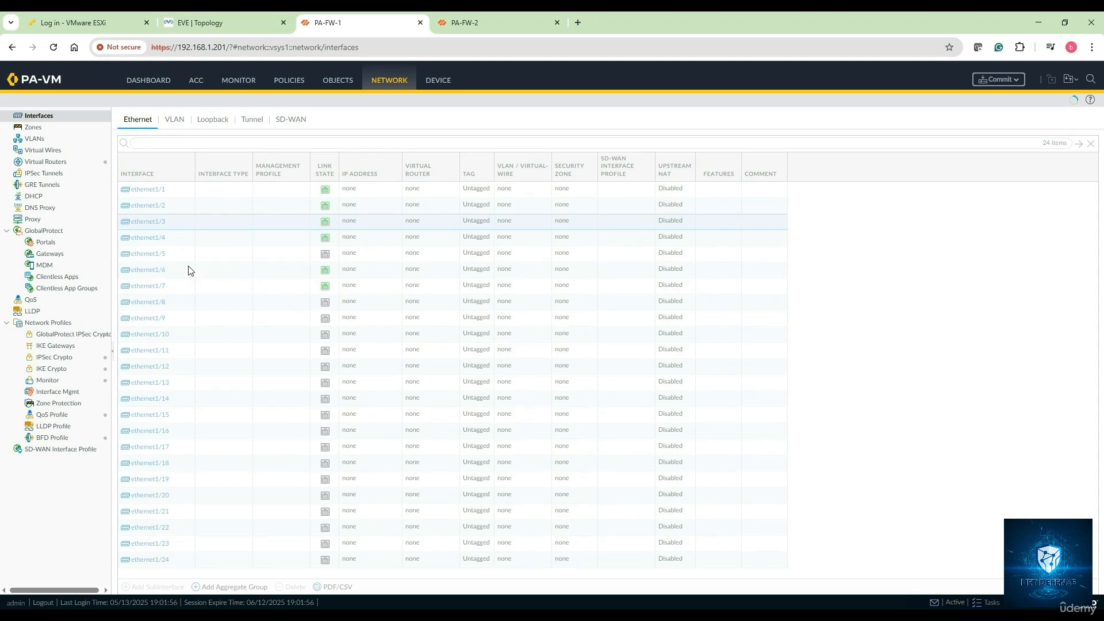
Step: Make ethernet1/4 an HA interface with comment HA-1-Backup
{"action": "left_click", "coordinate": [201, 239]}
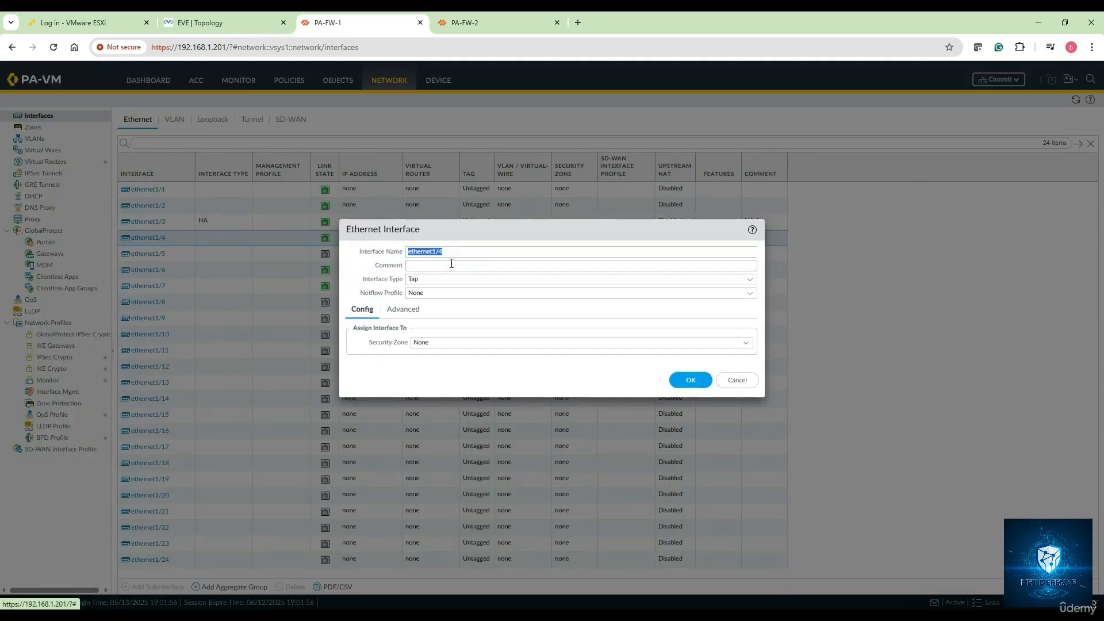
{"action": "left_click", "coordinate": [452, 264]}
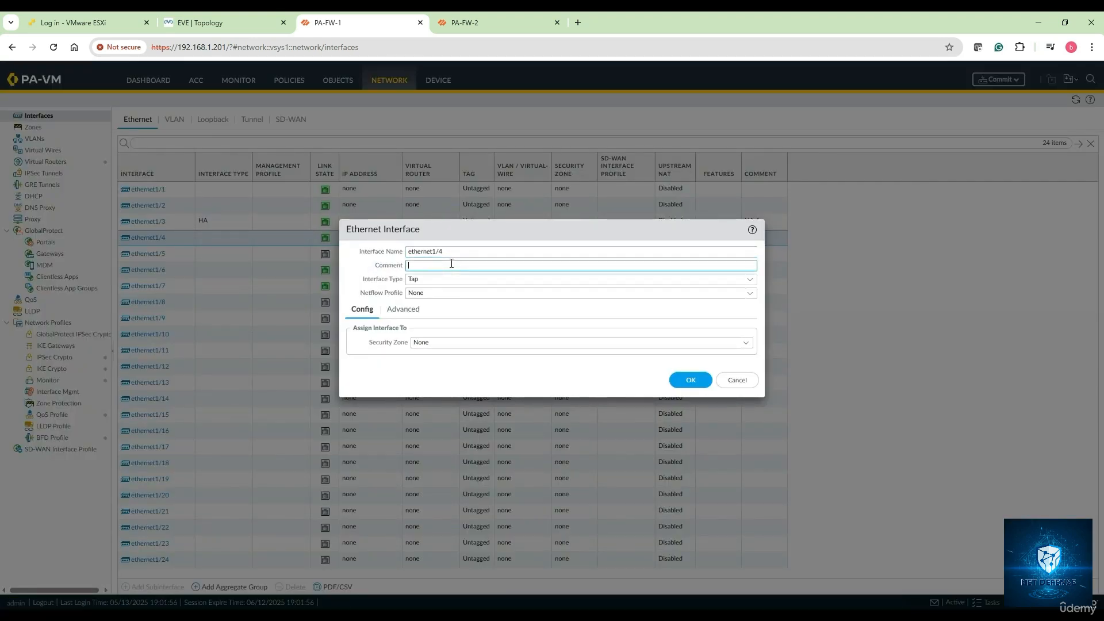
{"action": "type", "text": "HA-1-Backup"}
{"action": "left_click", "coordinate": [754, 286]}
{"action": "left_click", "coordinate": [512, 307]}
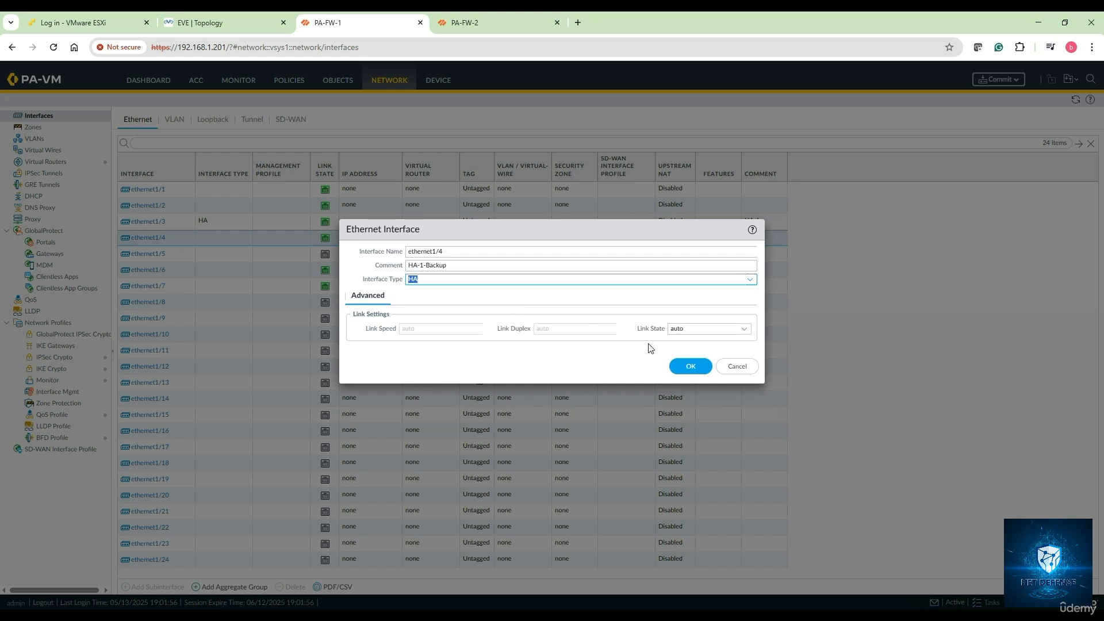
{"action": "left_click", "coordinate": [691, 366]}
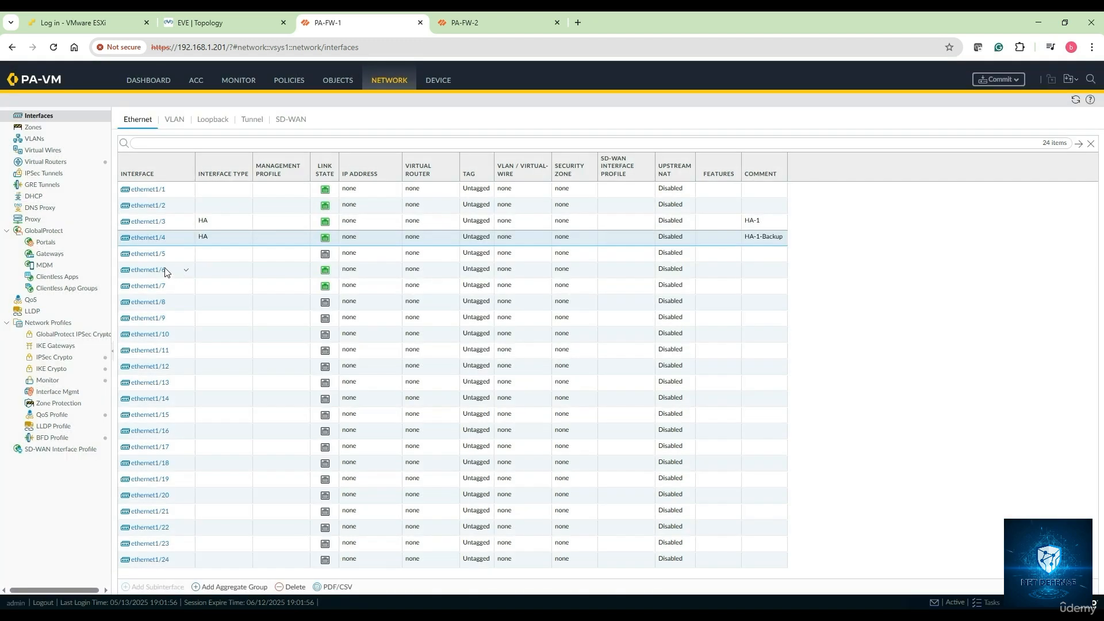
Step: Make ethernet1/6 an HA interface with comment HA-2
{"action": "left_click", "coordinate": [147, 276]}
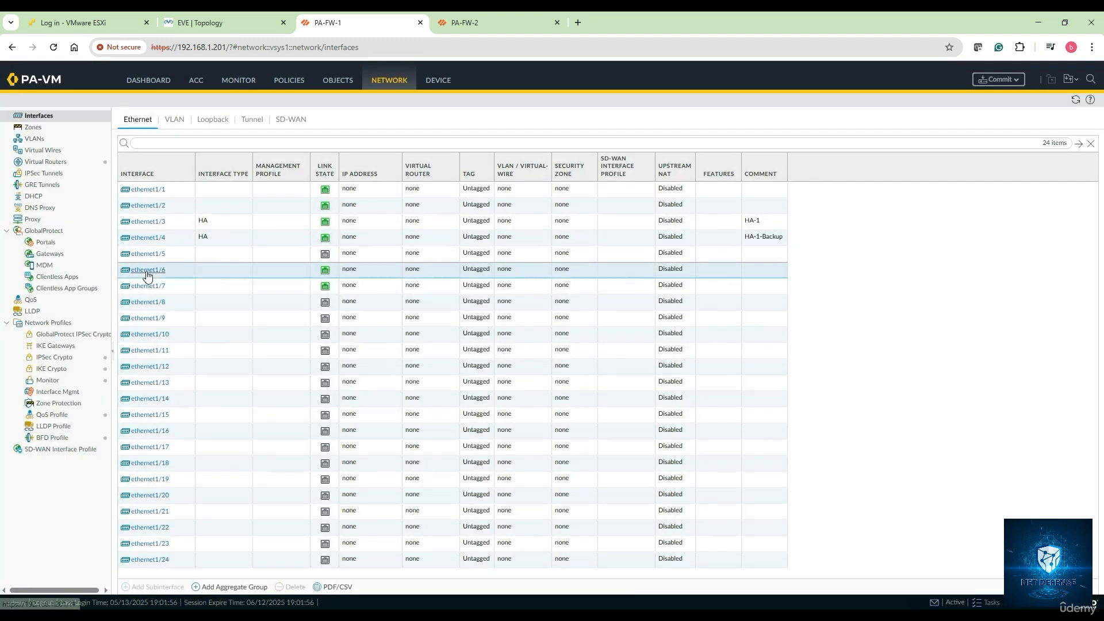
{"action": "left_click", "coordinate": [405, 277]}
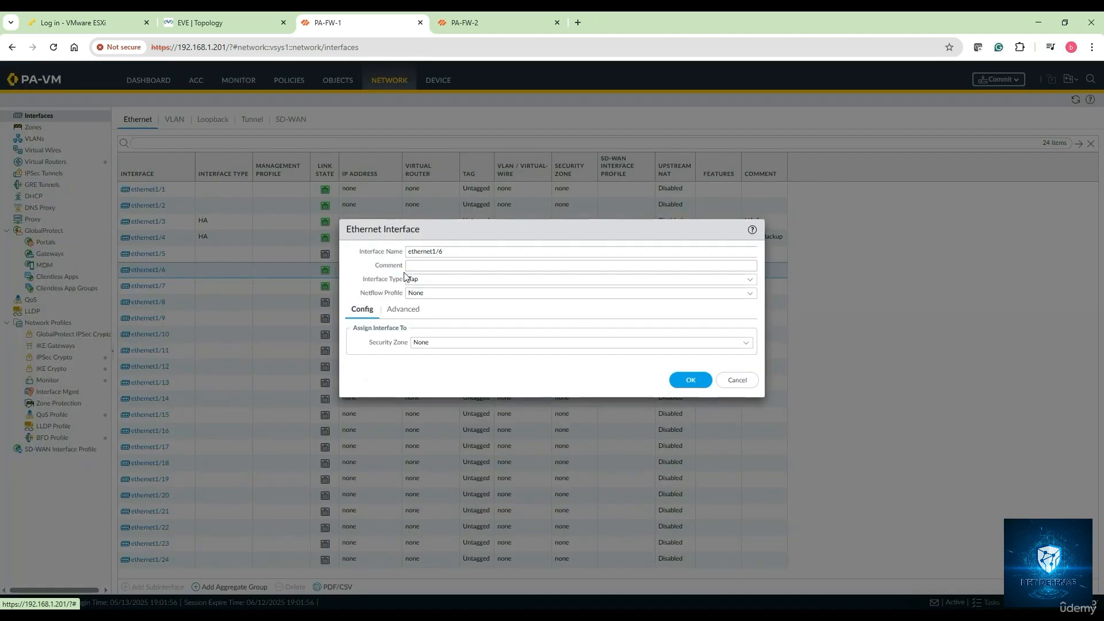
{"action": "left_click", "coordinate": [449, 264]}
{"action": "type", "text": "HA-2"}
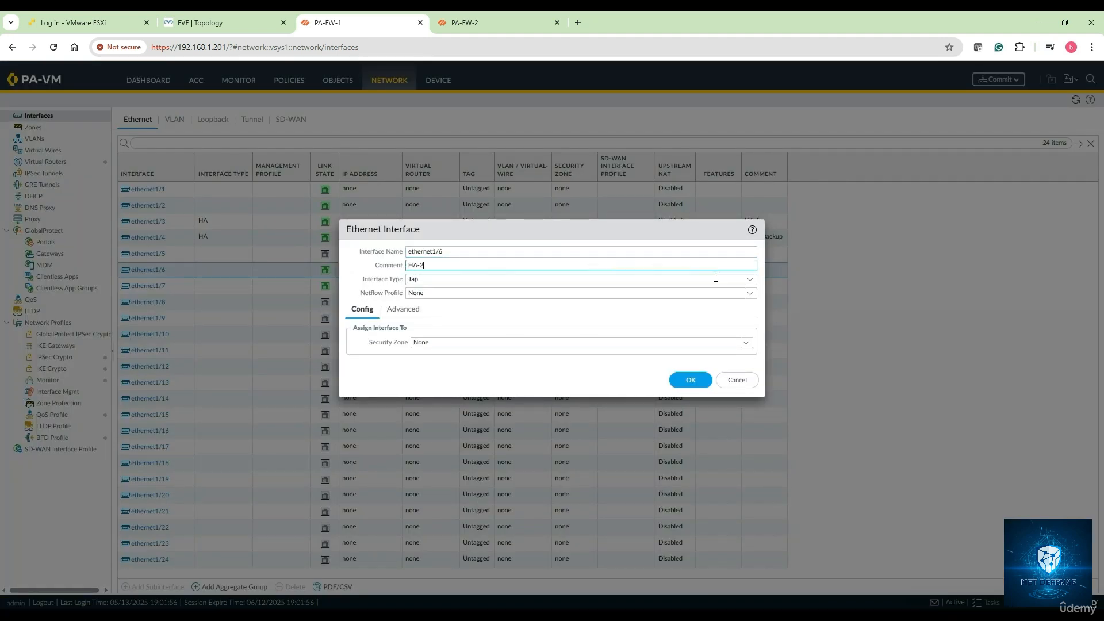
{"action": "left_click", "coordinate": [750, 279]}
{"action": "left_click", "coordinate": [467, 299]}
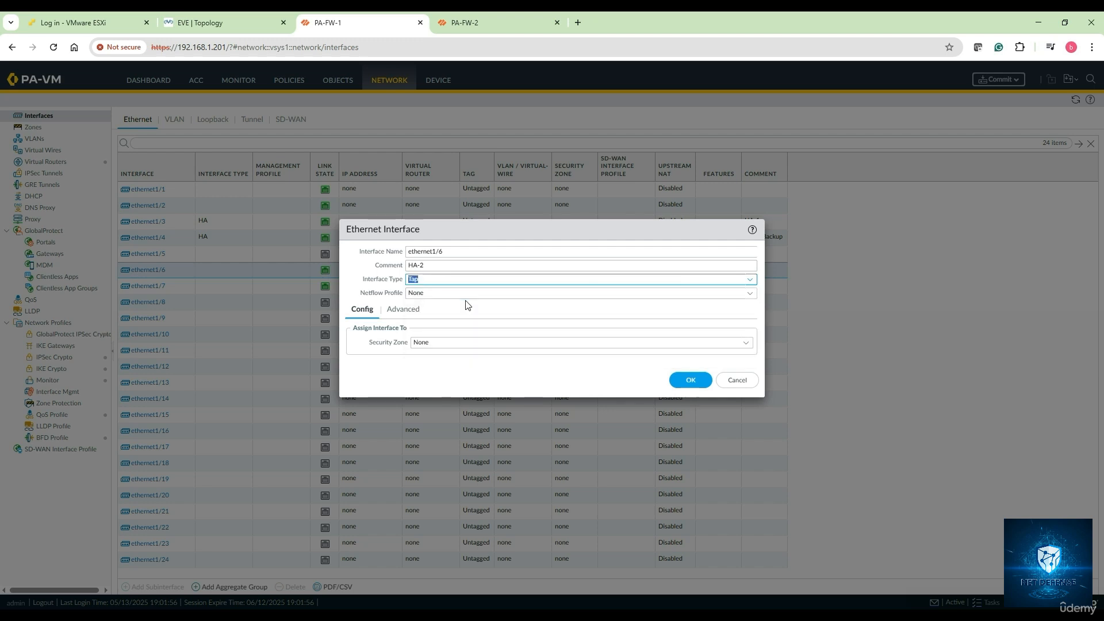
{"action": "left_click", "coordinate": [750, 281]}
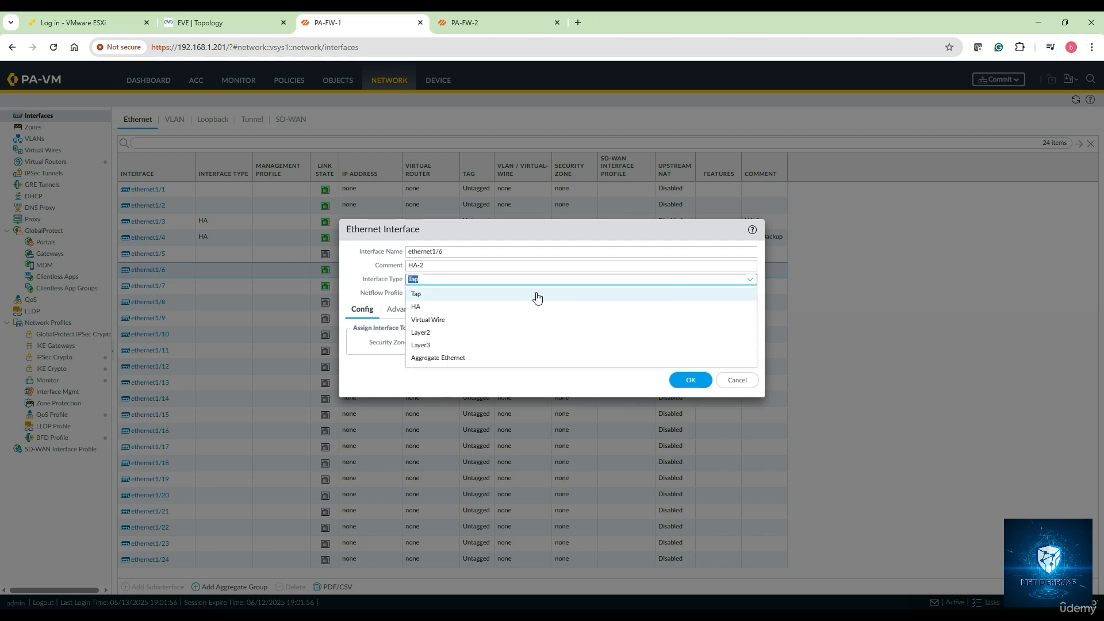
{"action": "left_click", "coordinate": [466, 307]}
{"action": "left_click", "coordinate": [691, 367]}
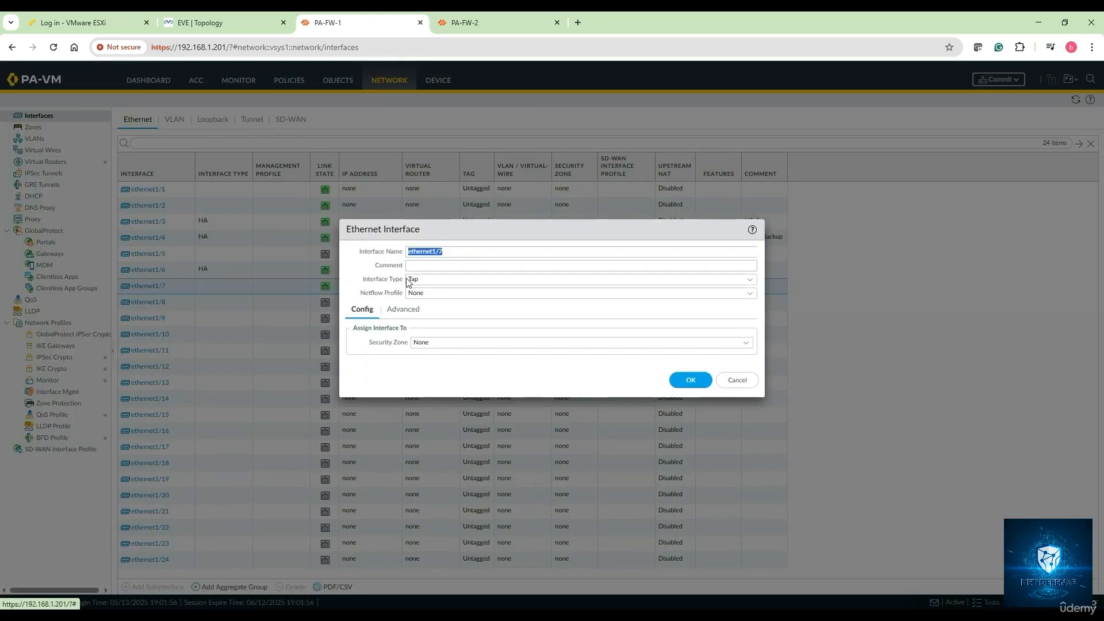
Step: Make ethernet1/7 an HA interface with comment HA-2-Backup
{"action": "left_click", "coordinate": [417, 266]}
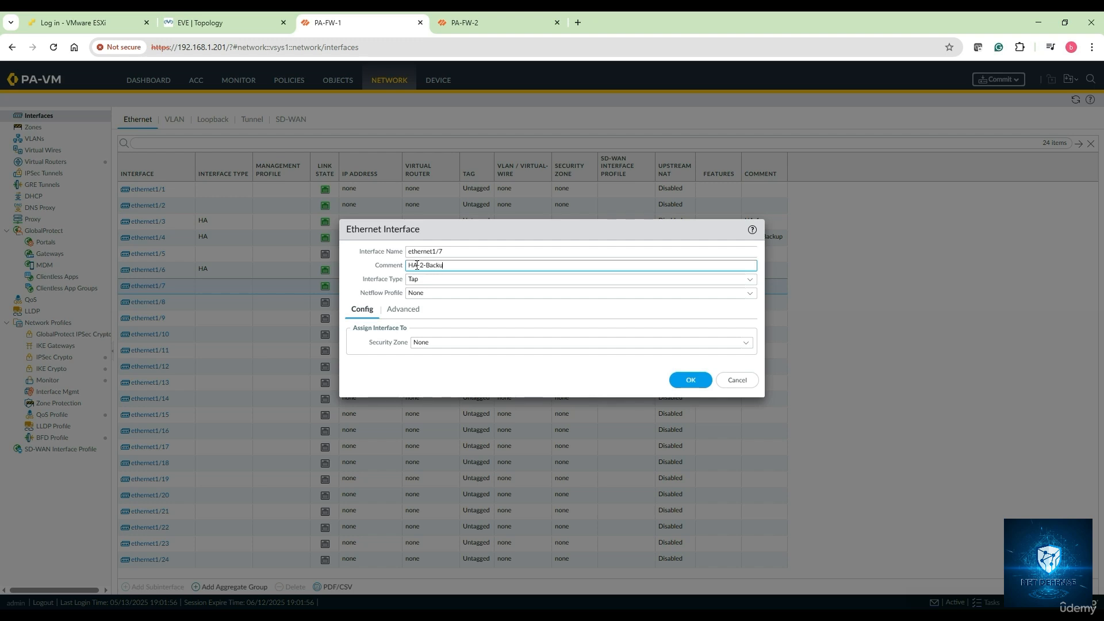
{"action": "left_click", "coordinate": [750, 280]}
{"action": "left_click", "coordinate": [469, 310]}
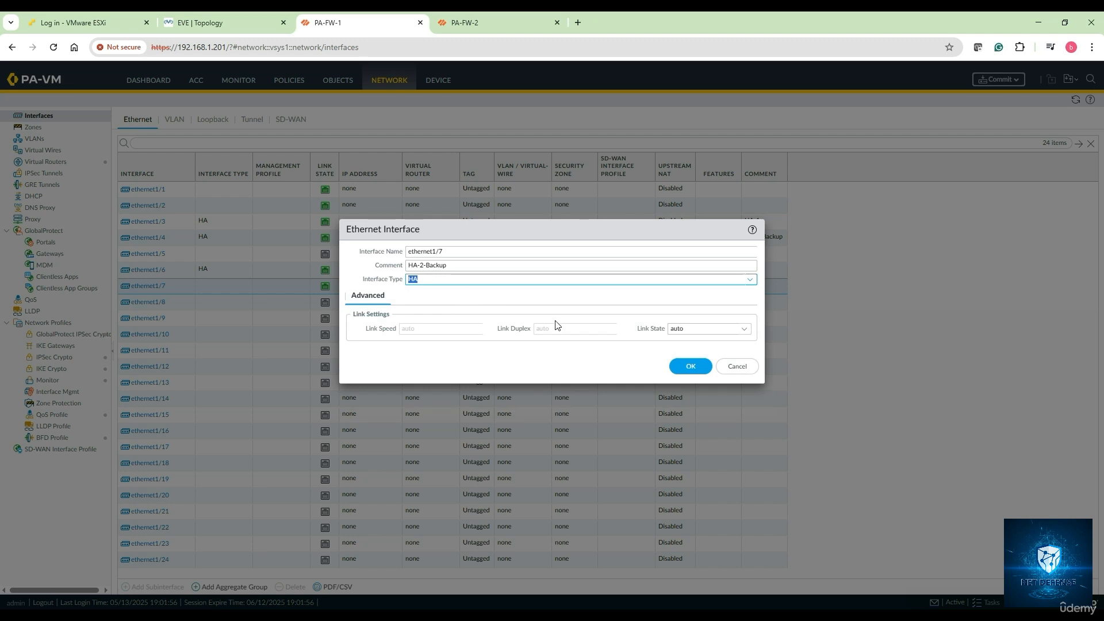
{"action": "left_click", "coordinate": [697, 371]}
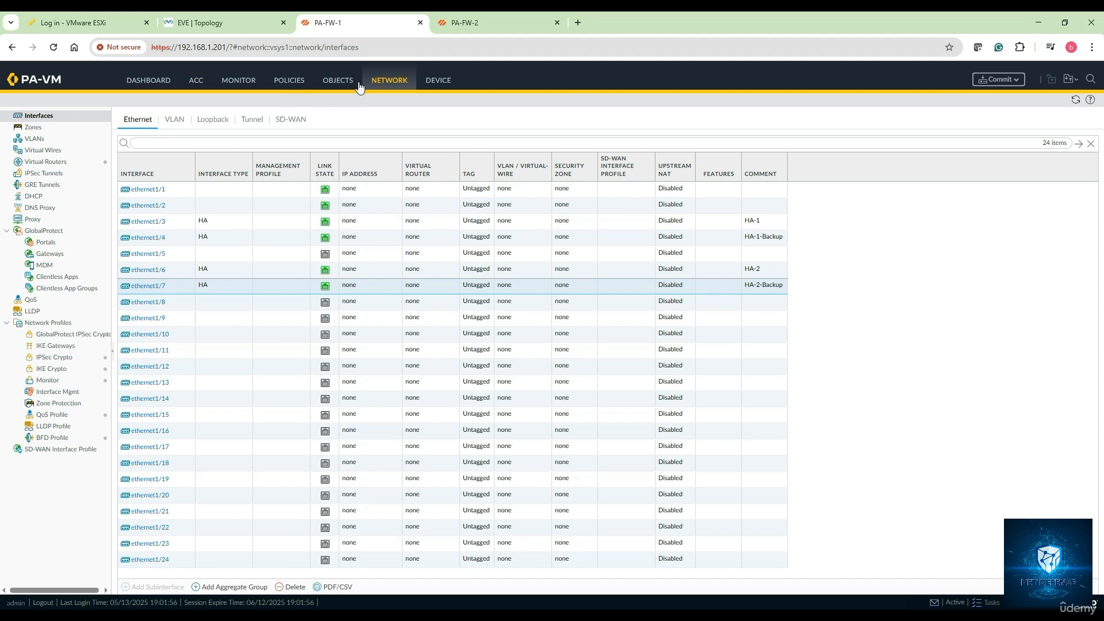
Step: Create two Layer3 security zones named Inside and Outside
{"action": "left_click", "coordinate": [39, 127]}
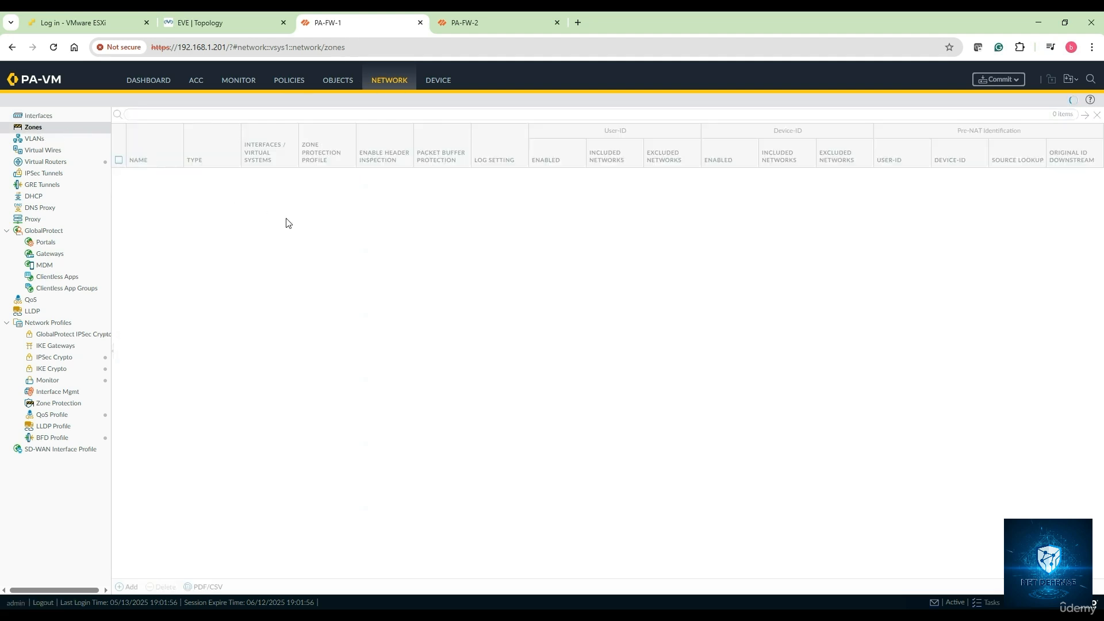
{"action": "left_click", "coordinate": [130, 589]}
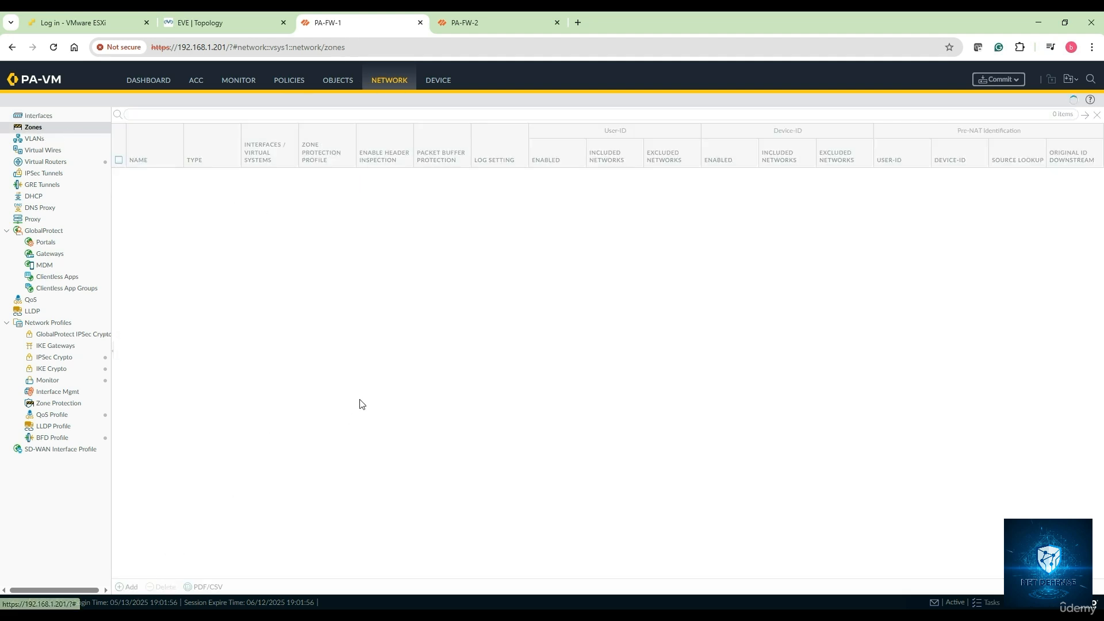
{"action": "type", "text": "Insiod"}
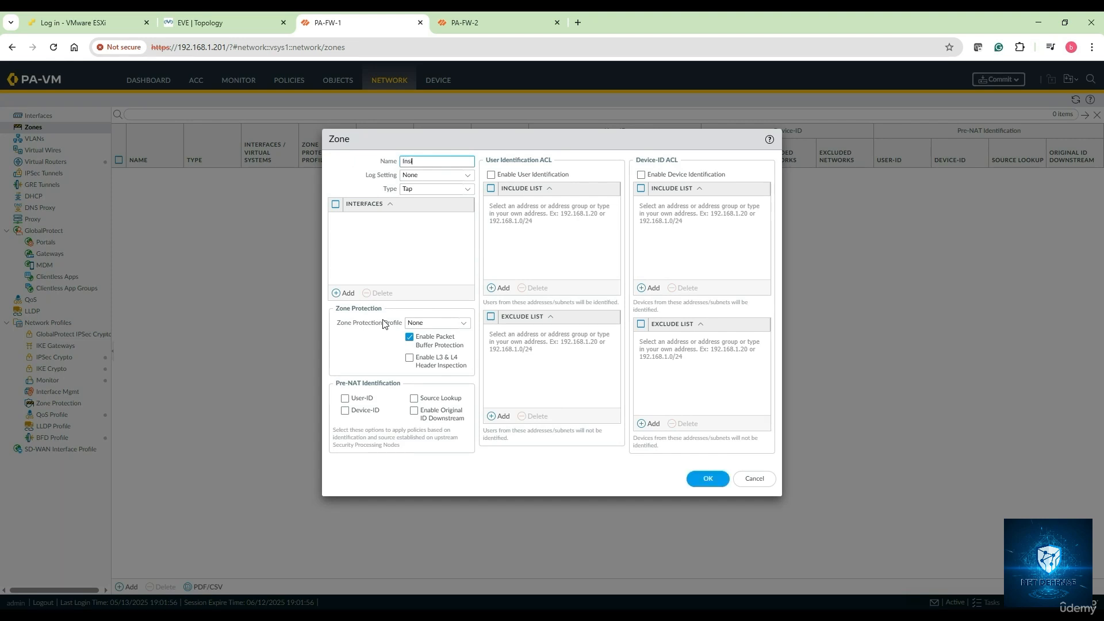
{"action": "left_click", "coordinate": [467, 189]}
{"action": "left_click", "coordinate": [438, 243]}
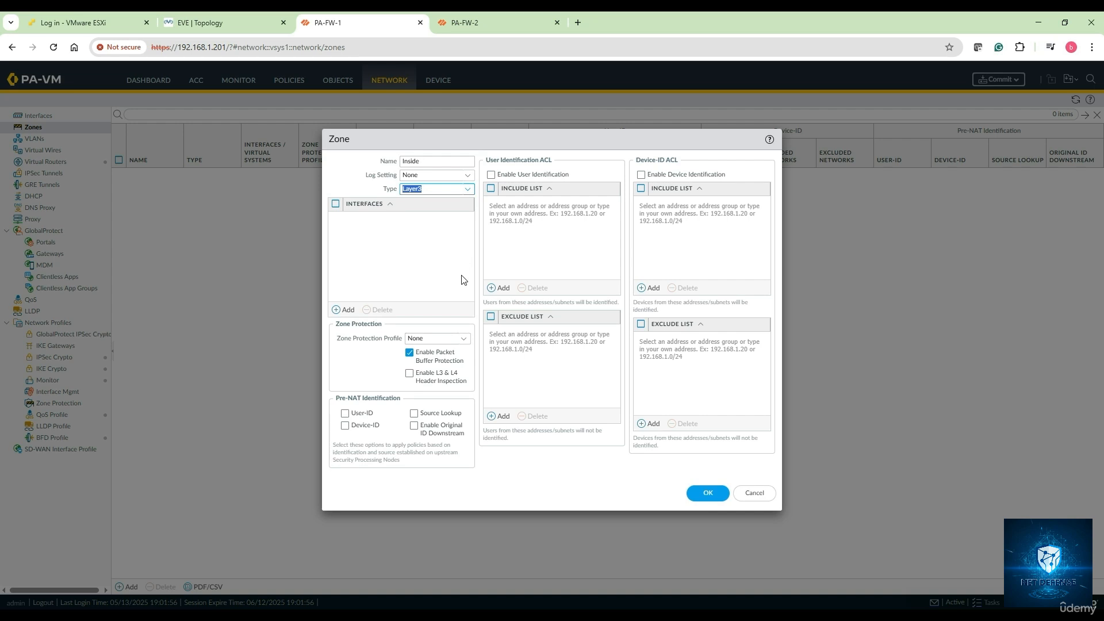
{"action": "left_click", "coordinate": [707, 494]}
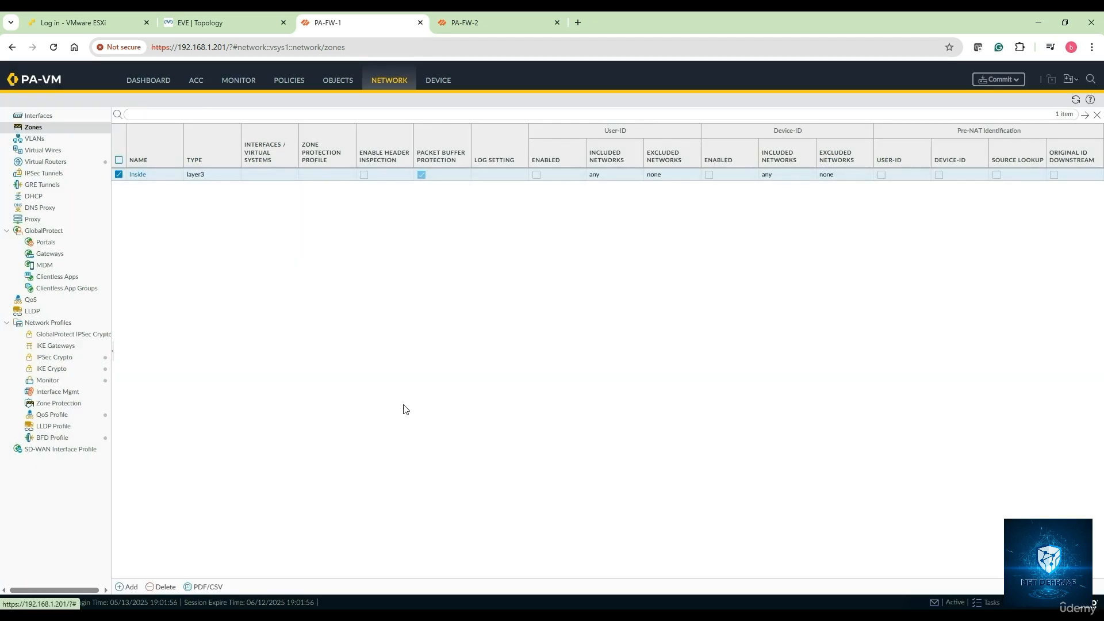
{"action": "left_click", "coordinate": [129, 587]}
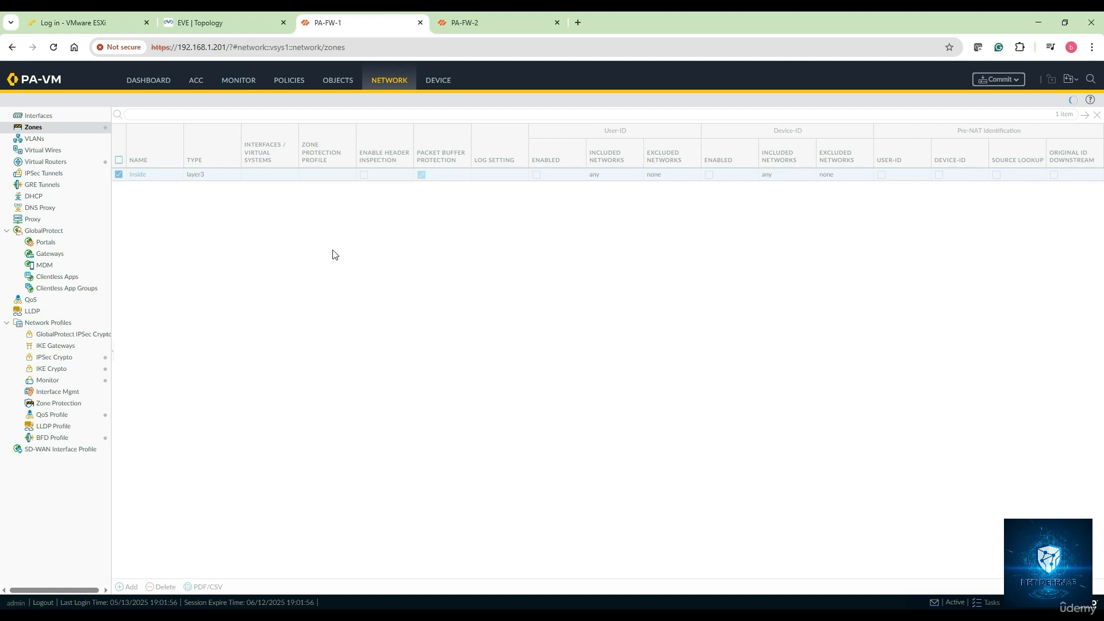
{"action": "type", "text": "Ou"}
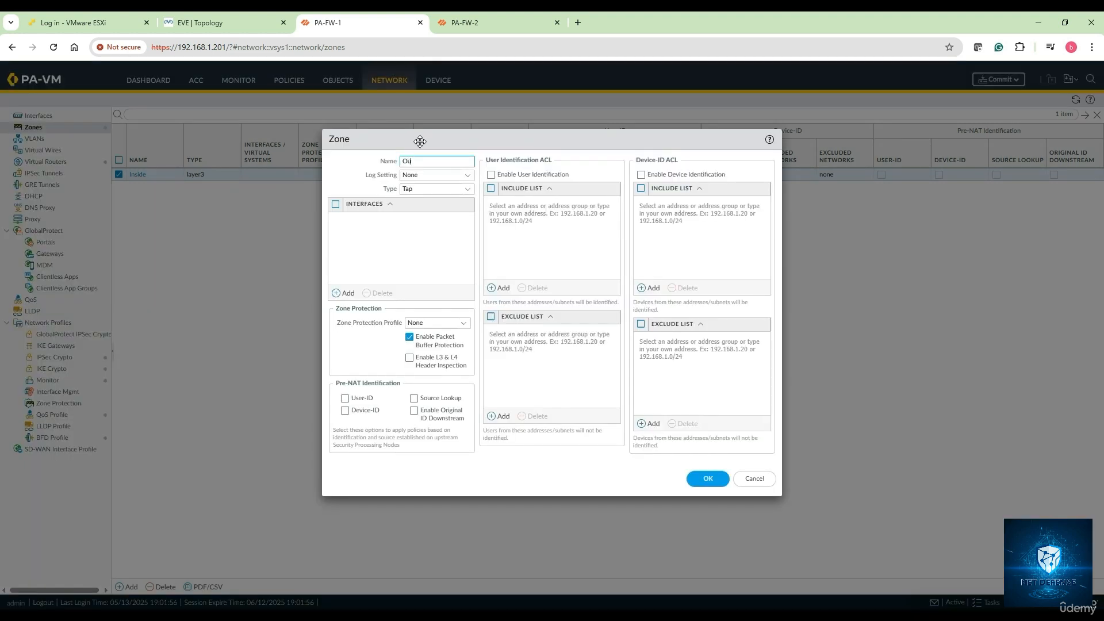
{"action": "type", "text": "tside"}
{"action": "left_click", "coordinate": [465, 190]}
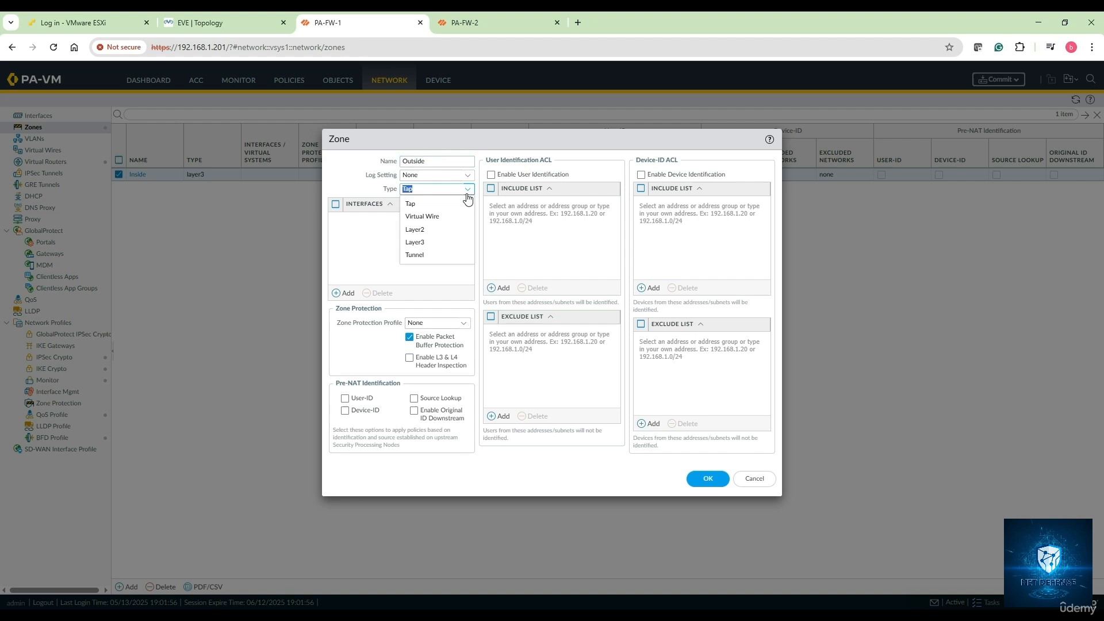
{"action": "left_click", "coordinate": [435, 242]}
{"action": "left_click", "coordinate": [708, 492]}
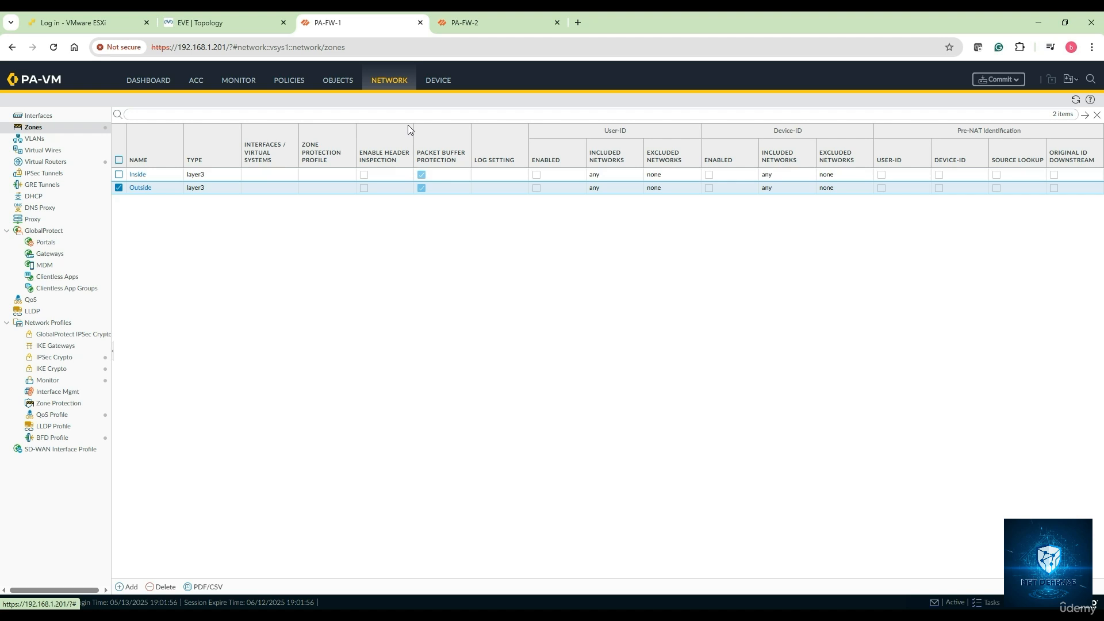
Step: Go to Device > High Availability and show its General settings
{"action": "left_click", "coordinate": [436, 83]}
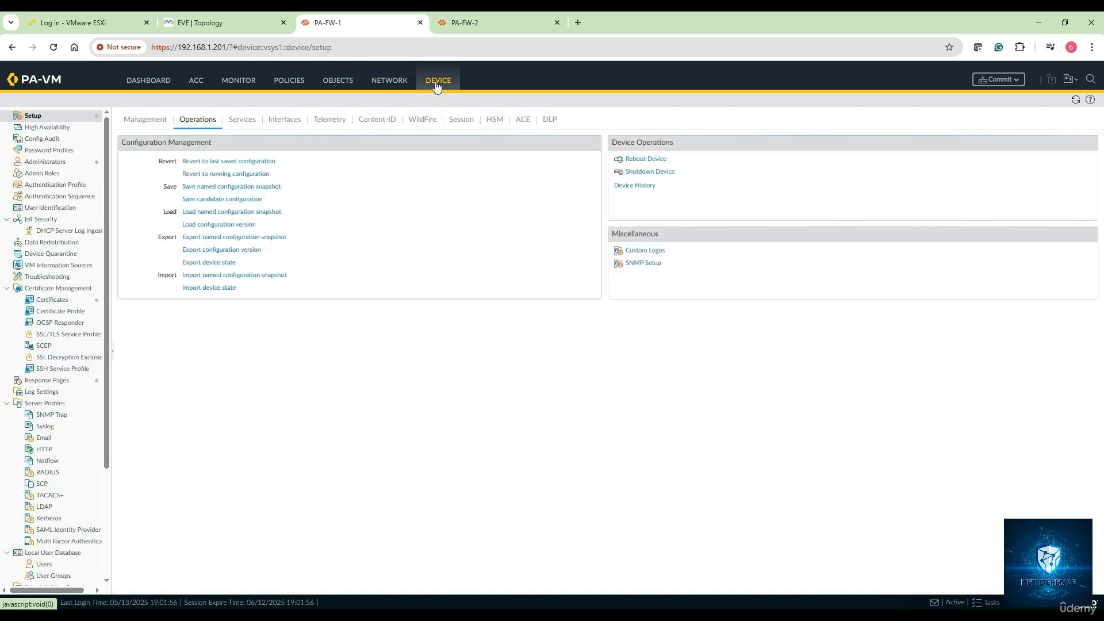
{"action": "left_click", "coordinate": [43, 131]}
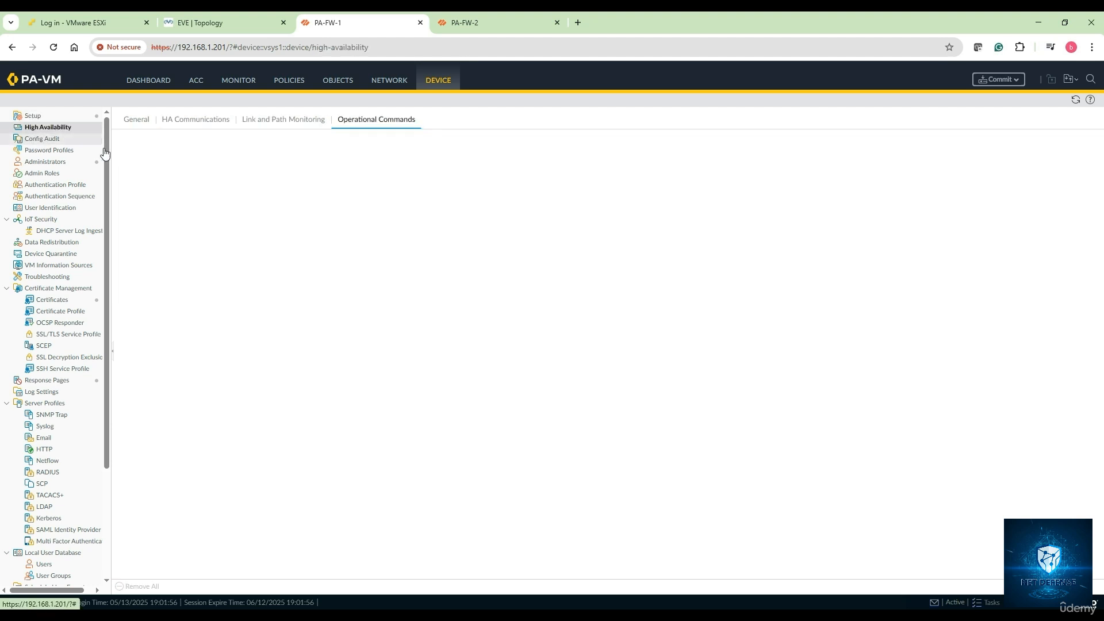
{"action": "left_click", "coordinate": [137, 121]}
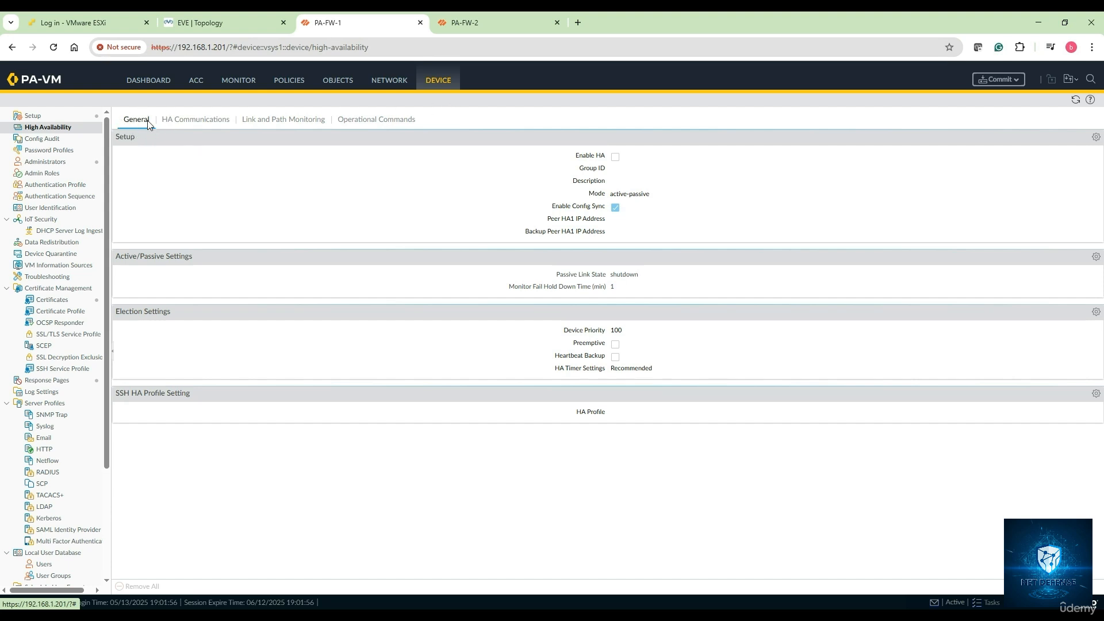
Step: Enable HA with group ID 1, peer HA1 IP 1.1.1.203 and backup peer 11.1.1.203
{"action": "left_click", "coordinate": [1095, 137]}
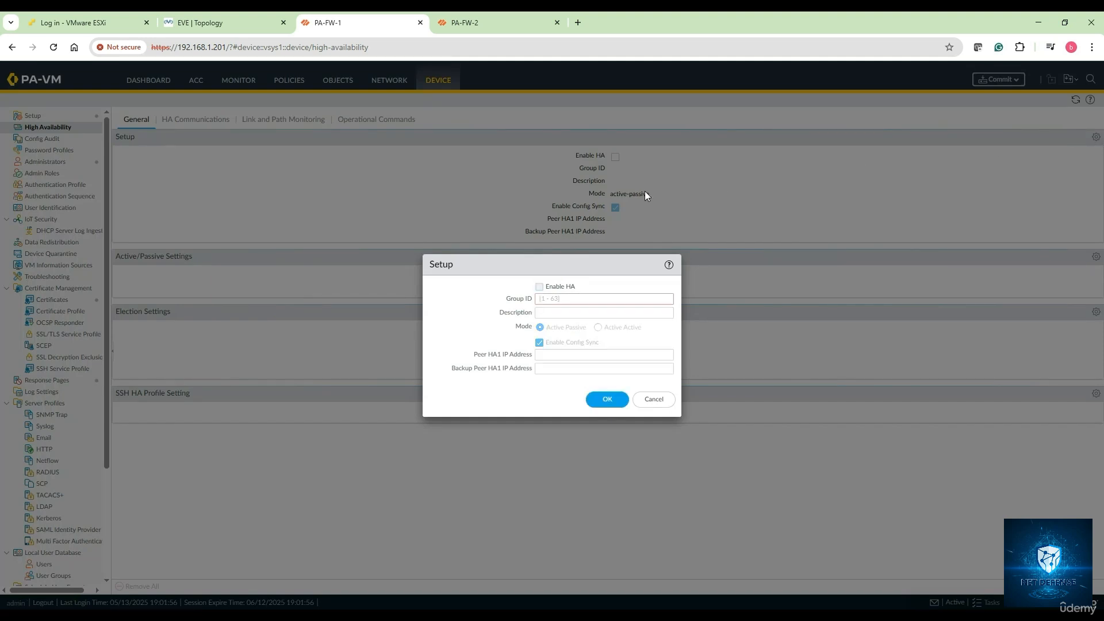
{"action": "left_click", "coordinate": [540, 287]}
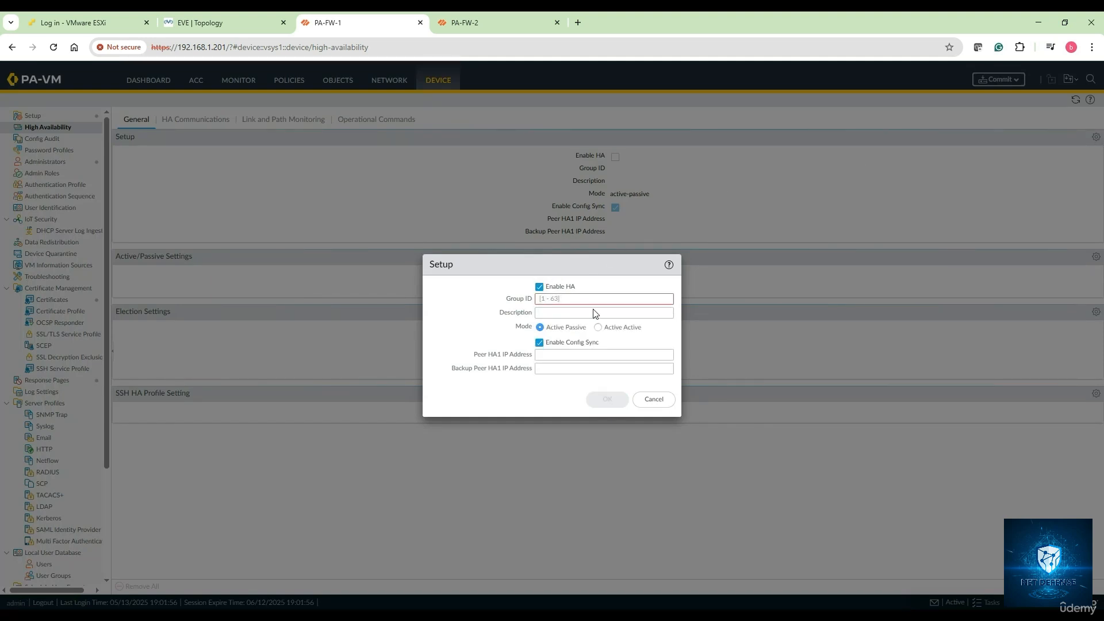
{"action": "left_click", "coordinate": [564, 298]}
{"action": "type", "text": "1"}
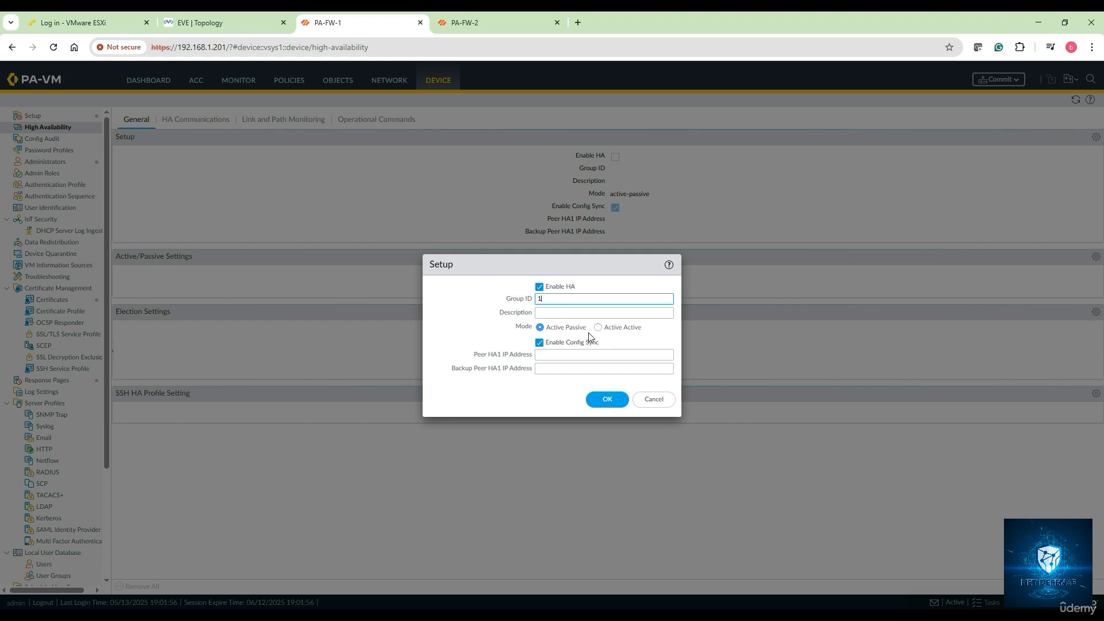
{"action": "left_click", "coordinate": [542, 354]}
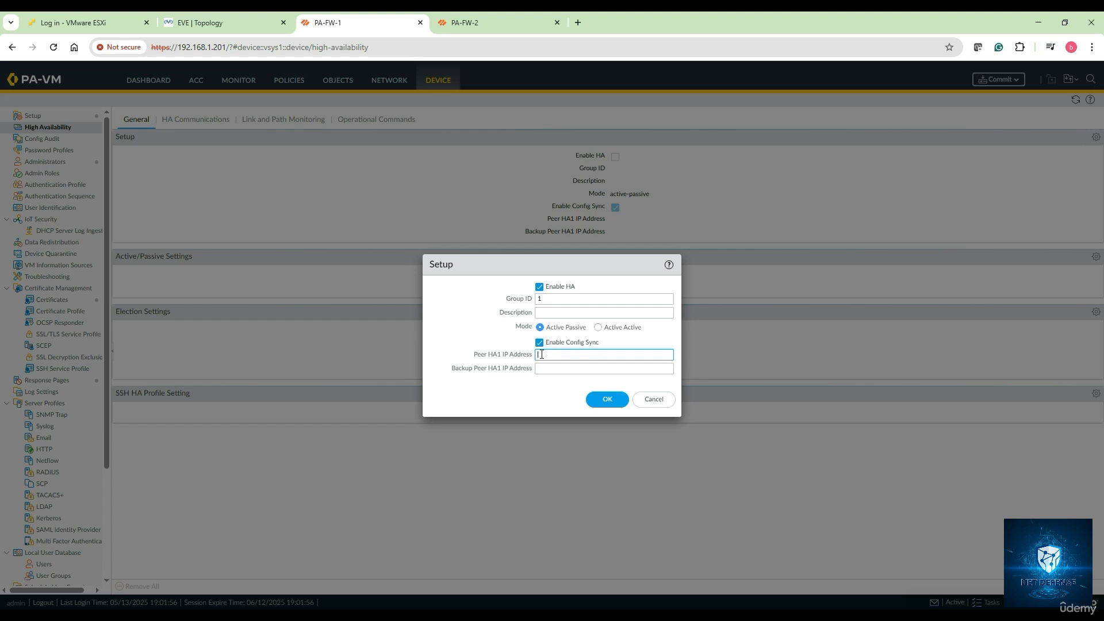
{"action": "type", "text": "10"}
{"action": "type", "text": ".1.1"}
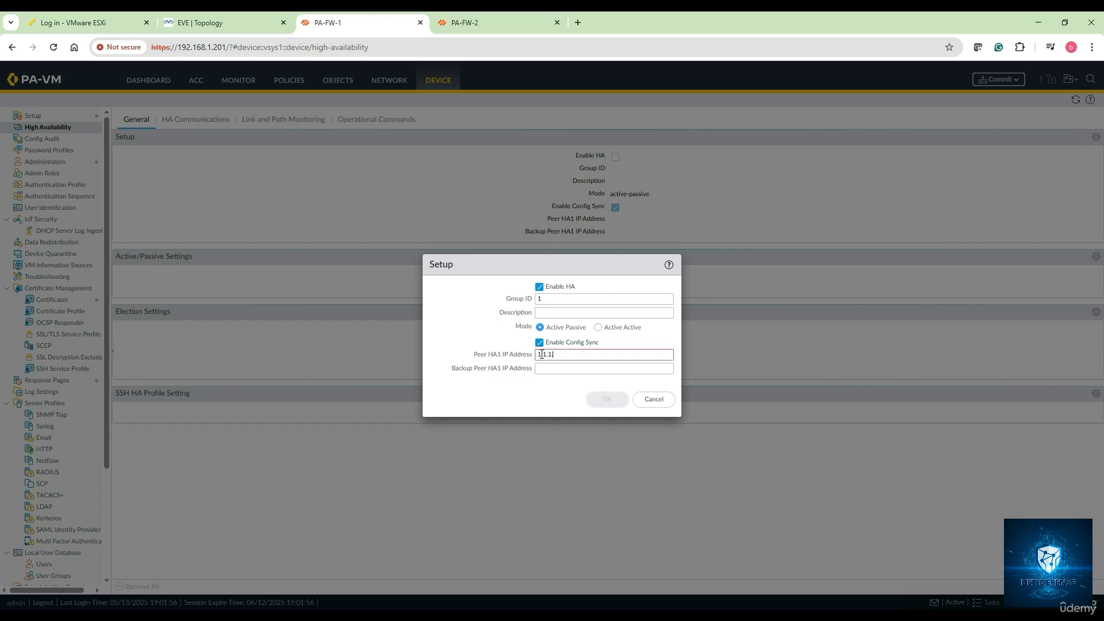
{"action": "type", "text": ".203"}
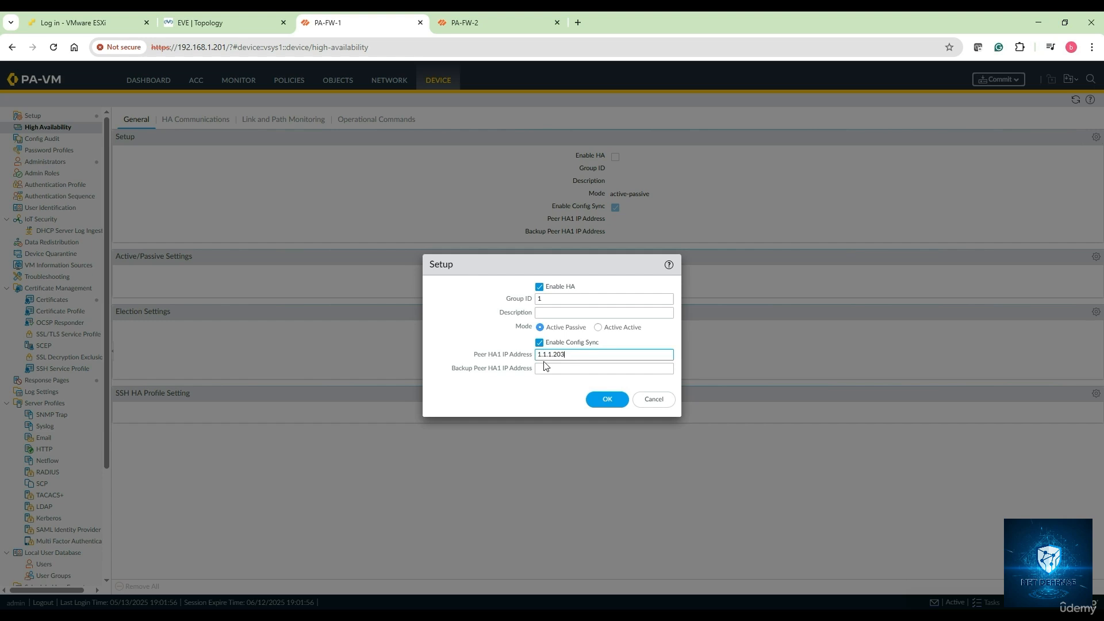
{"action": "left_click", "coordinate": [544, 368]}
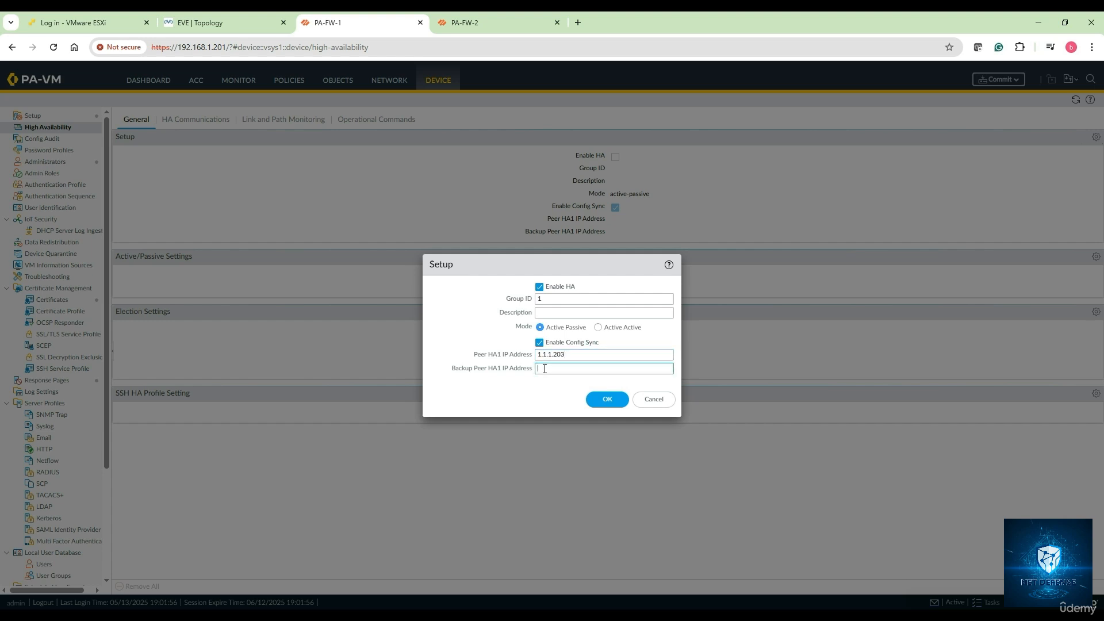
{"action": "type", "text": "1.1.1.20"}
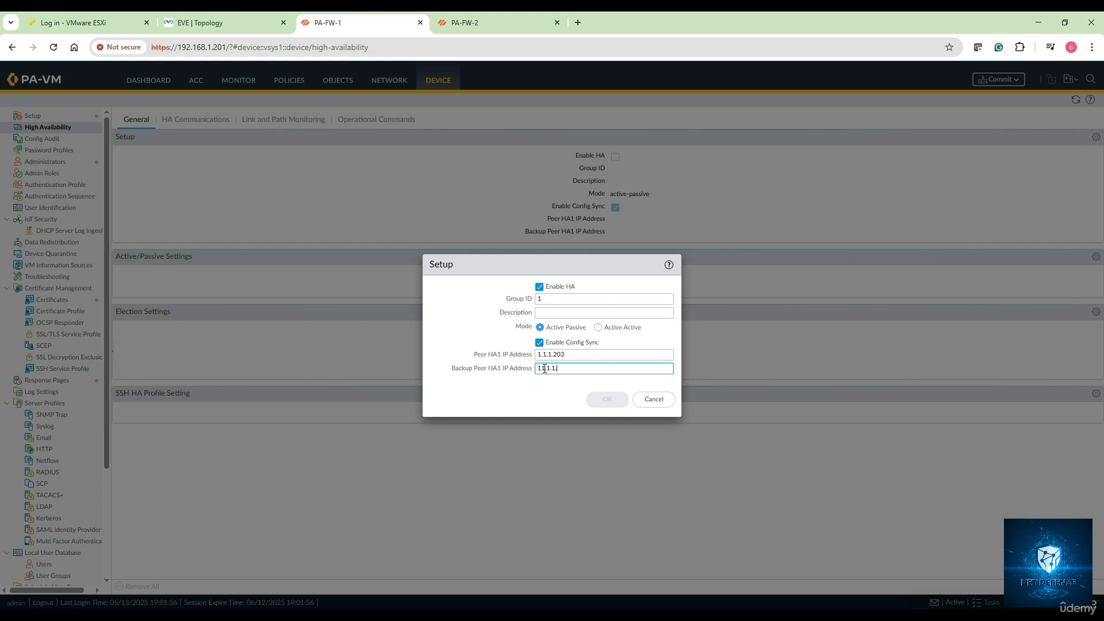
{"action": "type", "text": "3"}
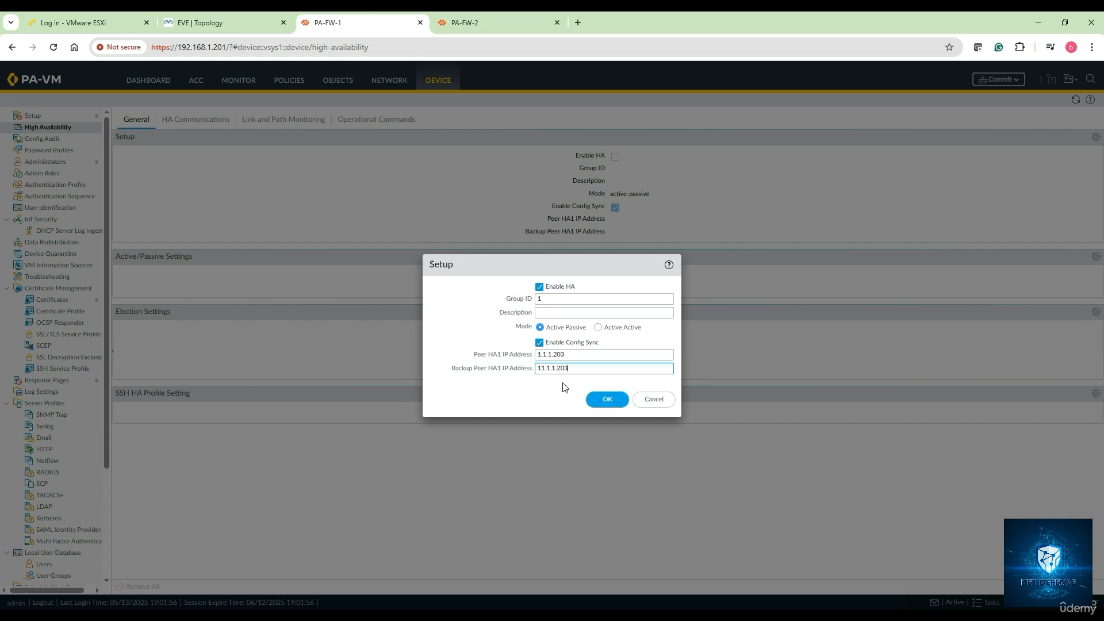
{"action": "left_click", "coordinate": [608, 401]}
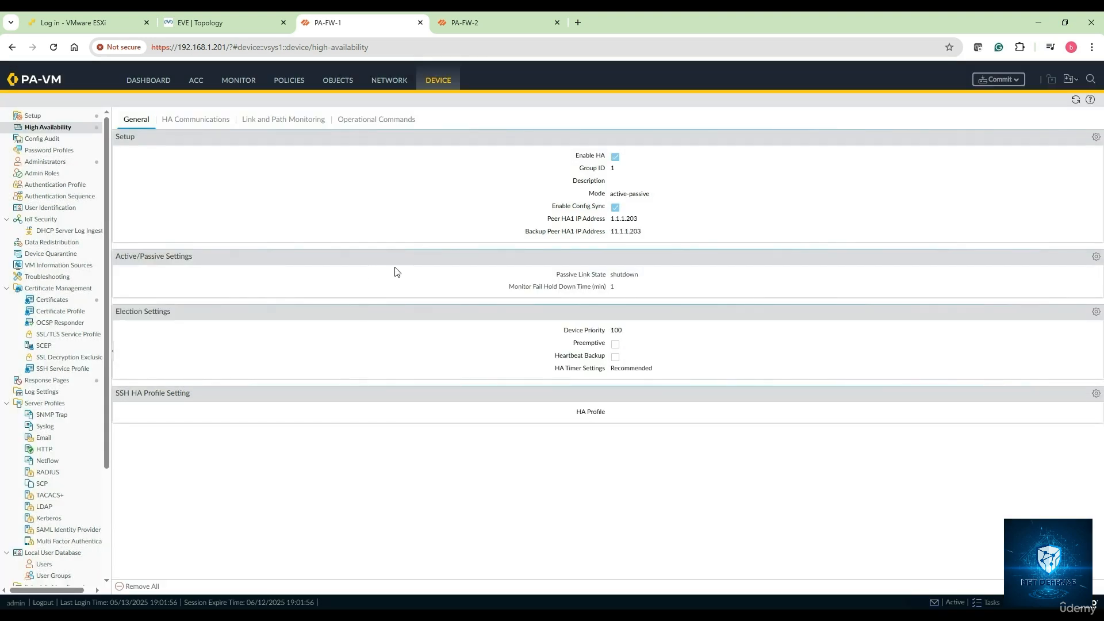
Step: Set the active/passive passive link state to Auto
{"action": "left_click", "coordinate": [1096, 256]}
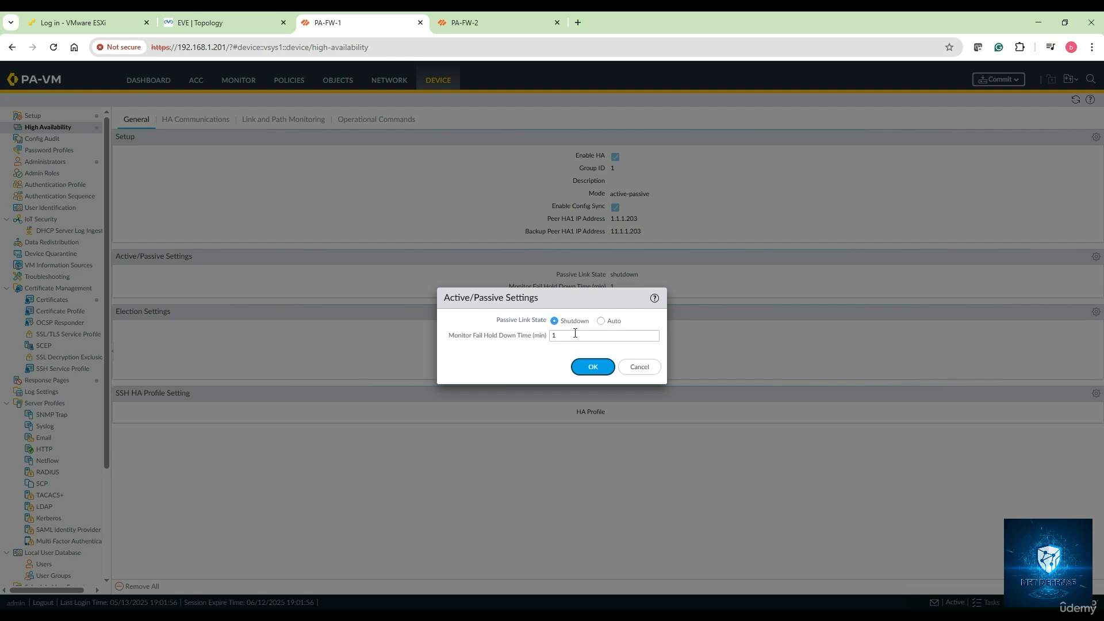
{"action": "left_click", "coordinate": [600, 321]}
{"action": "left_click", "coordinate": [598, 368]}
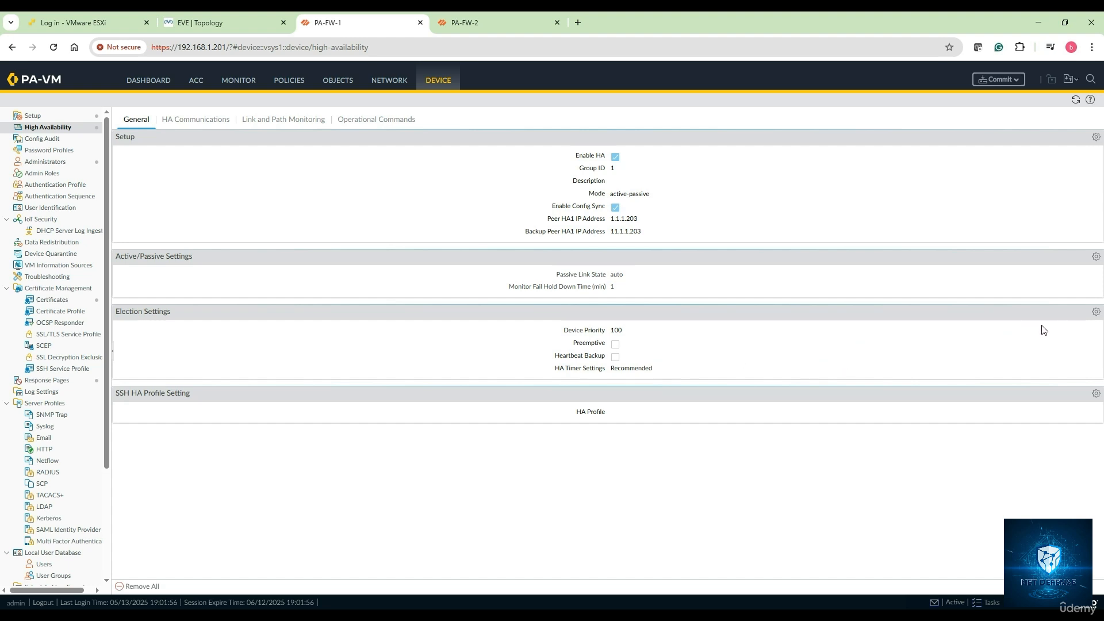
Step: Set election device priority 50, enable Preemptive, and keep HA timers at Recommended
{"action": "left_click", "coordinate": [1096, 311]}
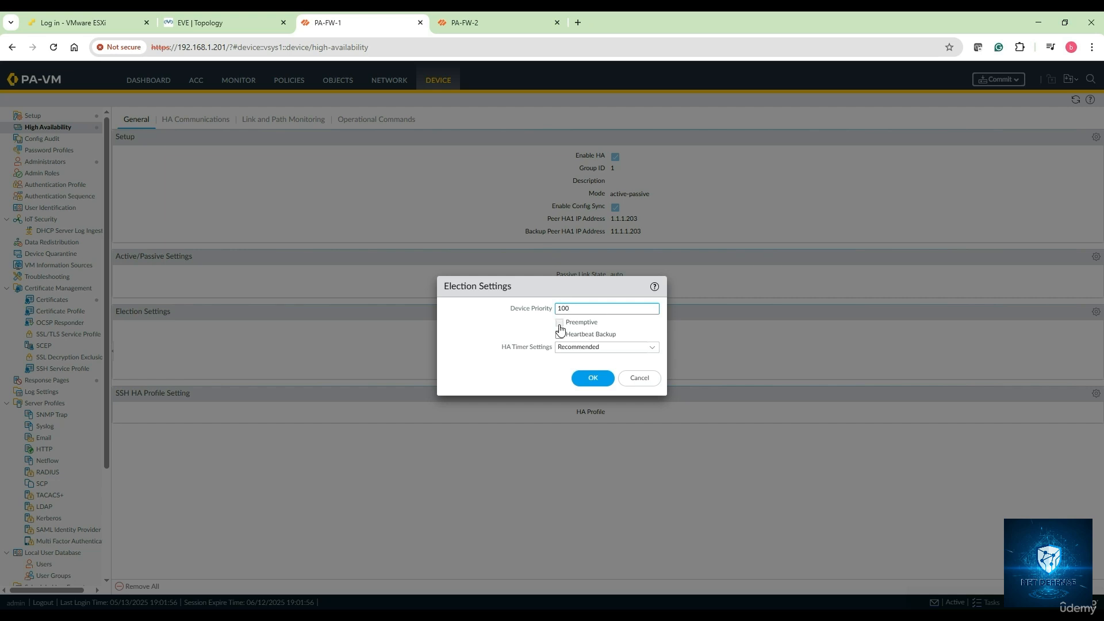
{"action": "left_click", "coordinate": [559, 325]}
{"action": "left_click", "coordinate": [584, 309]}
{"action": "key", "text": "BackSpace"}
{"action": "key", "text": "BackSpace"}
{"action": "left_click", "coordinate": [650, 348]}
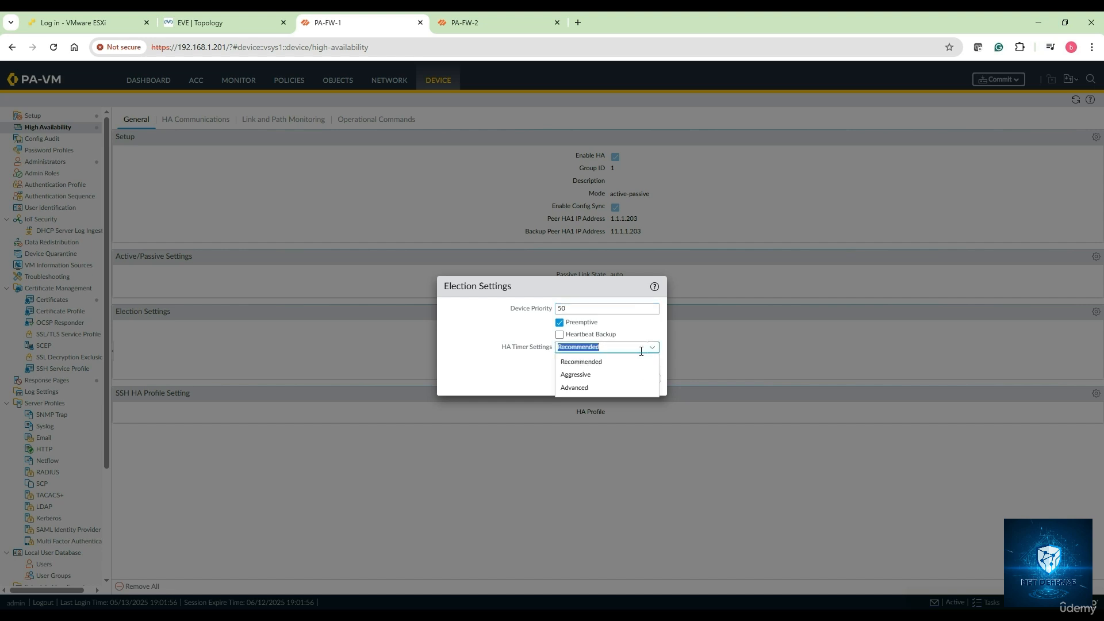
{"action": "left_click", "coordinate": [595, 387]}
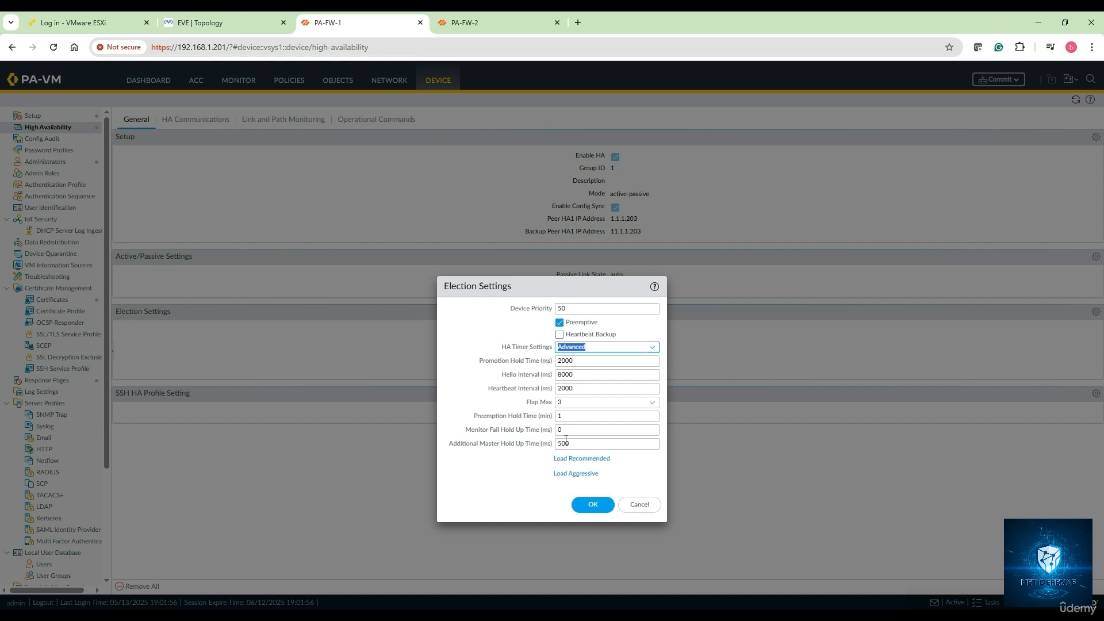
{"action": "left_click", "coordinate": [652, 350]}
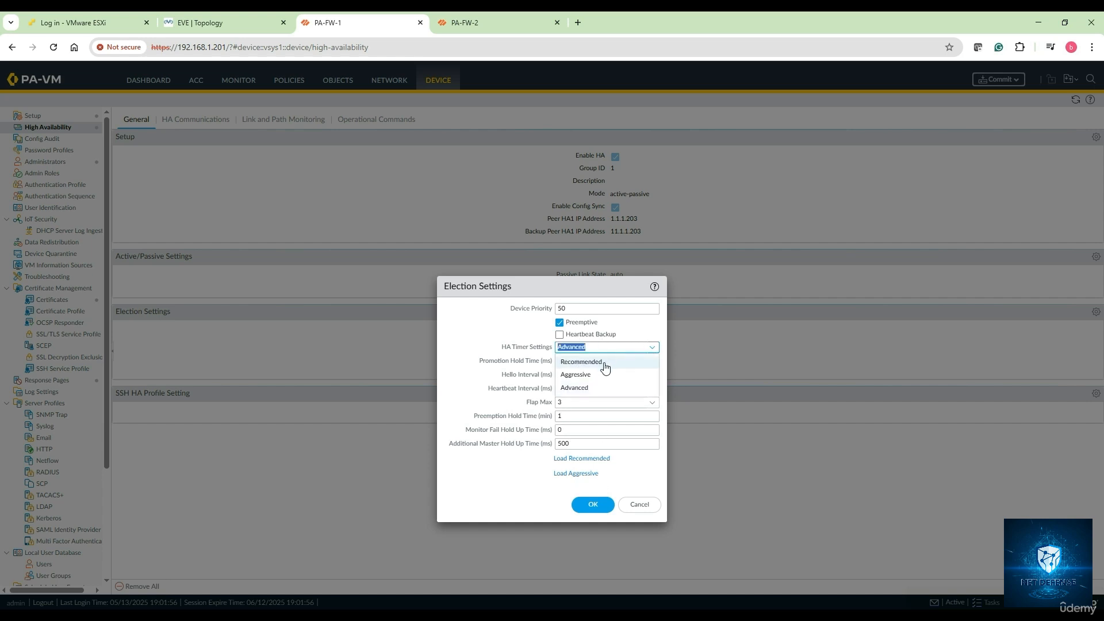
{"action": "left_click", "coordinate": [603, 361]}
{"action": "left_click", "coordinate": [593, 380]}
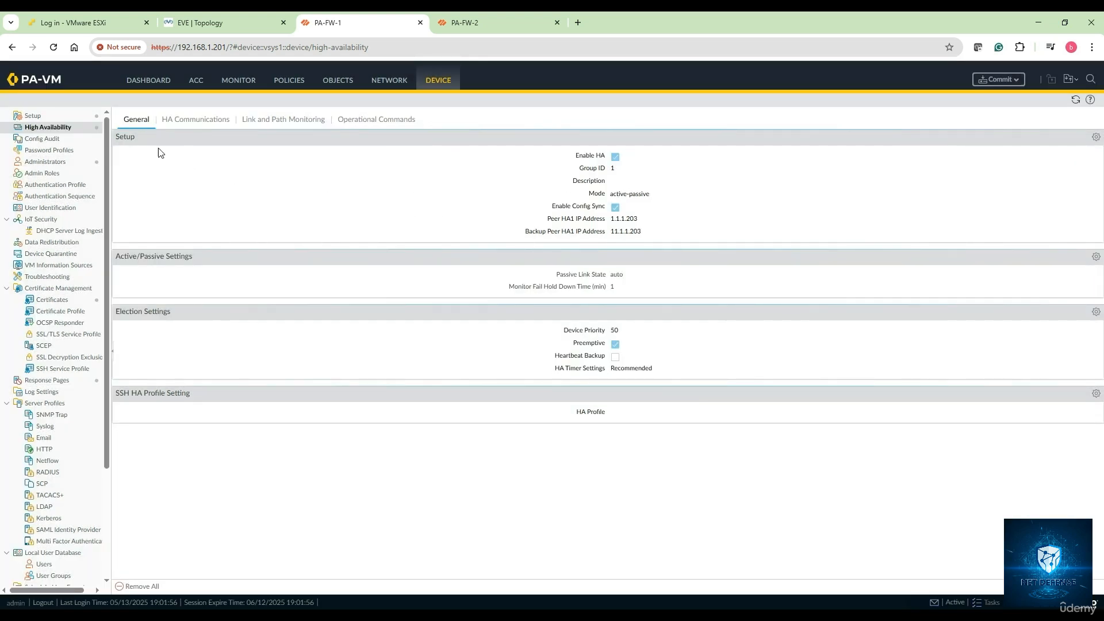
Step: Set the HA1 link to ethernet1/3 with IP 1.1.1.201 and netmask 255.255.255.0
{"action": "left_click", "coordinate": [201, 125]}
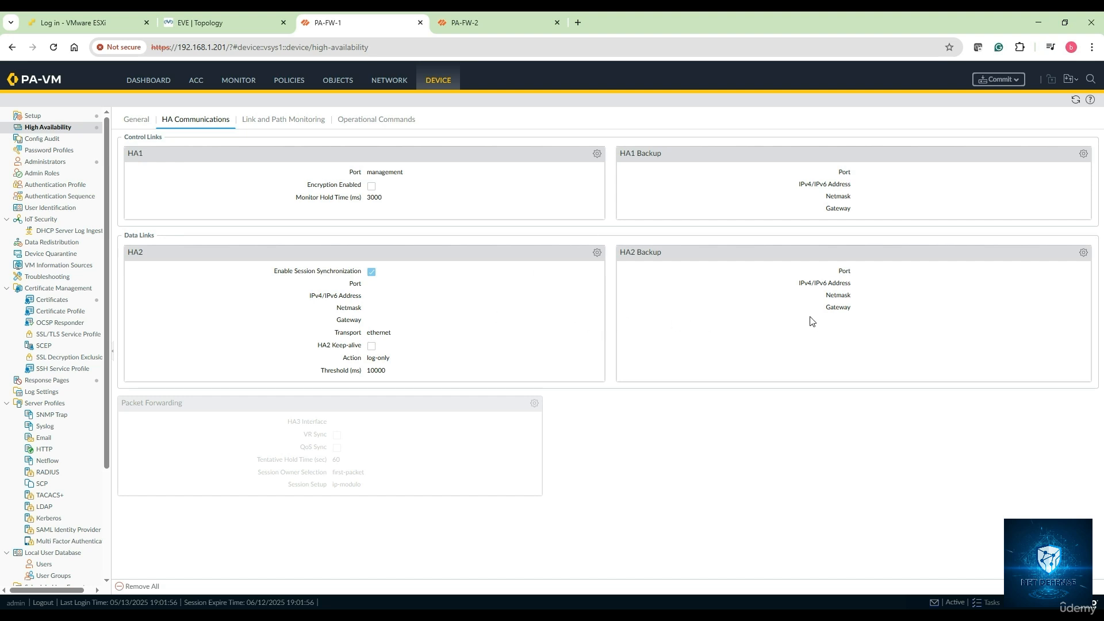
{"action": "left_click", "coordinate": [597, 155]}
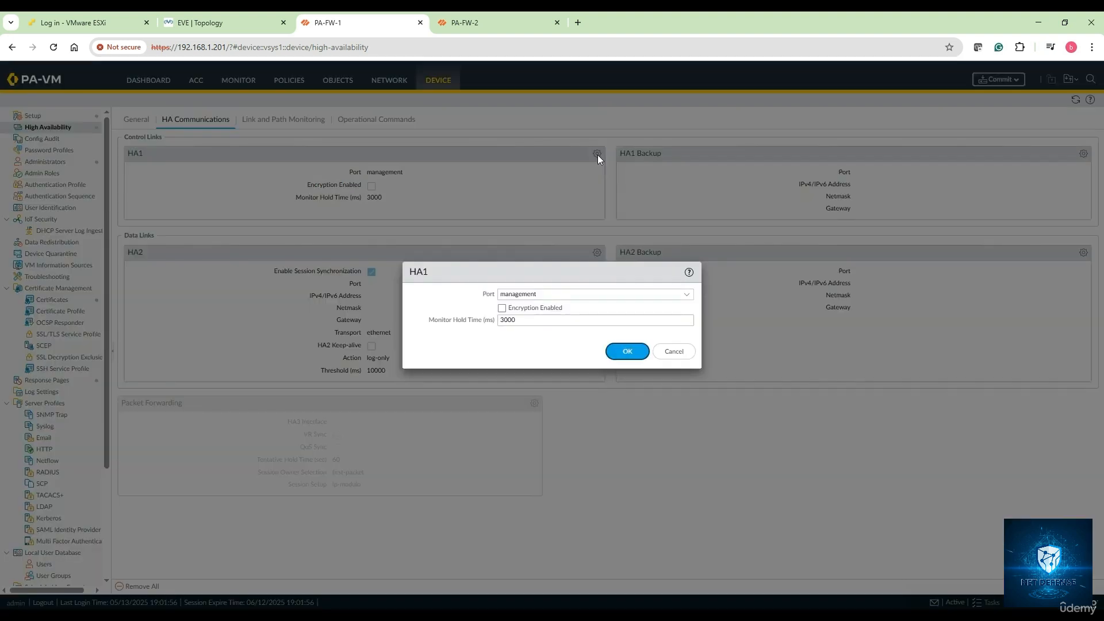
{"action": "left_click", "coordinate": [685, 295]}
{"action": "left_click", "coordinate": [564, 311]}
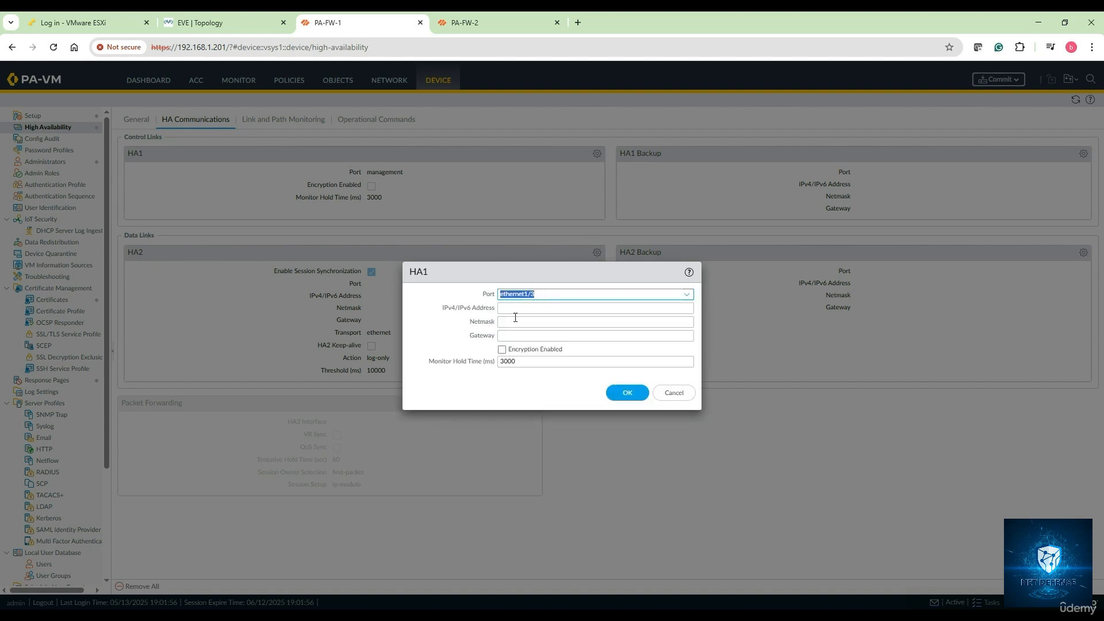
{"action": "left_click", "coordinate": [512, 308]}
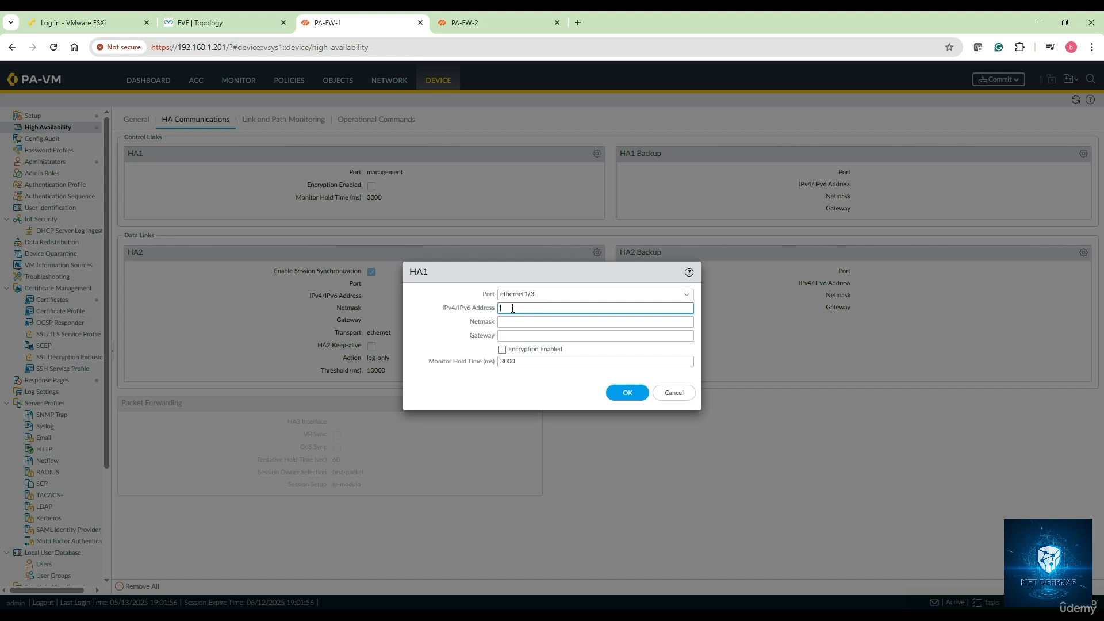
{"action": "type", "text": "1.1.1.201"}
{"action": "left_click", "coordinate": [518, 325]}
{"action": "type", "text": "255"}
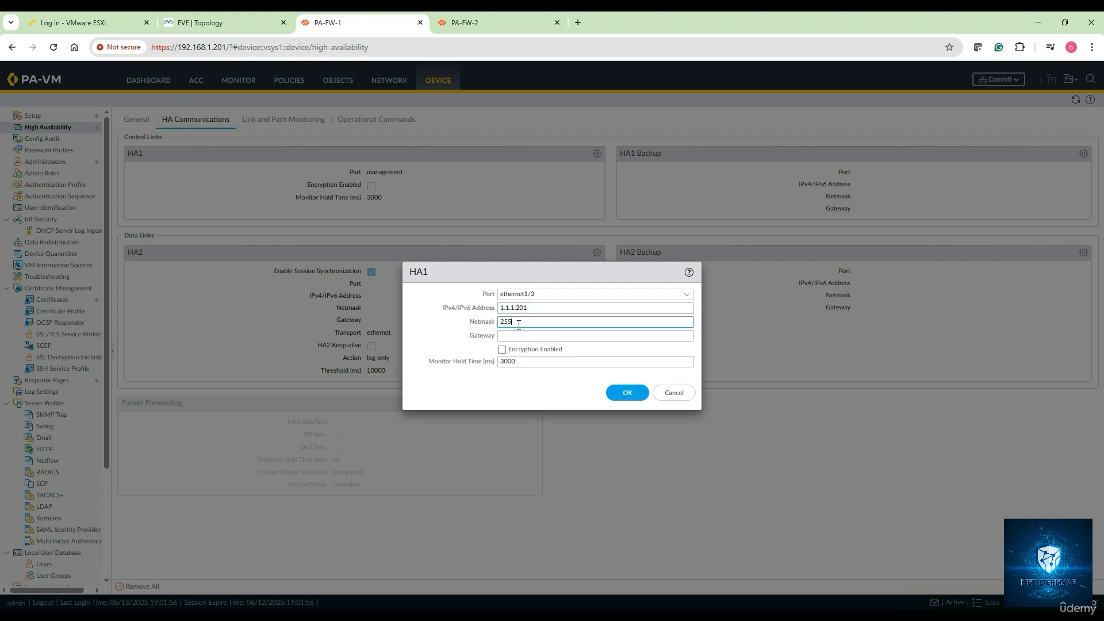
{"action": "type", "text": ".255.255.0"}
{"action": "left_click", "coordinate": [633, 391]}
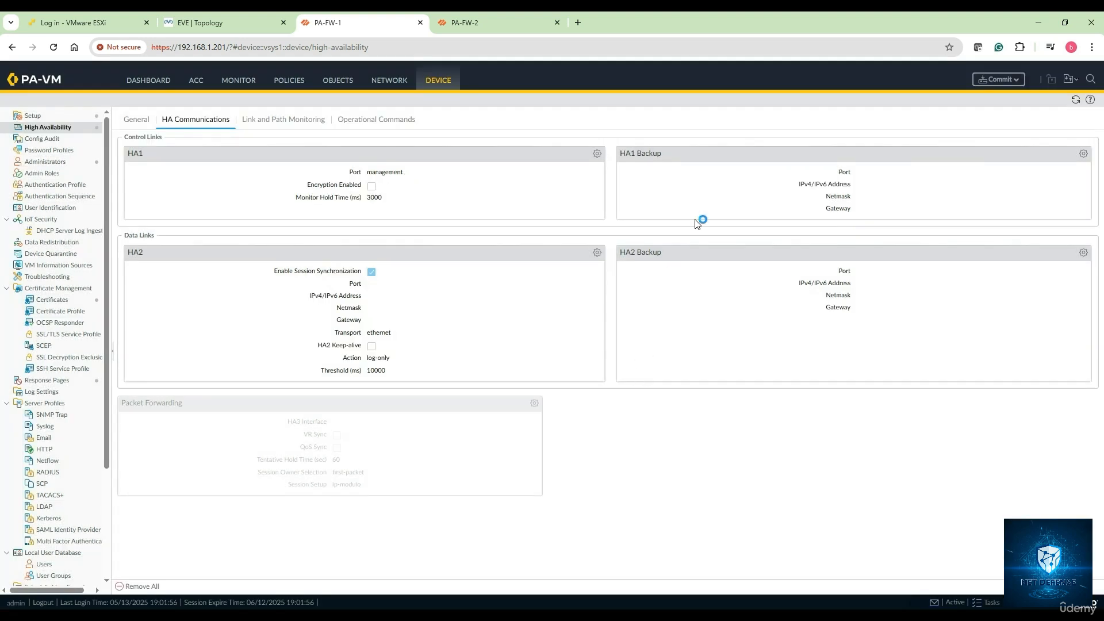
Step: Set the HA1 Backup link to ethernet1/4 with IP 11.1.1.201 and netmask 255.255.255.0
{"action": "left_click", "coordinate": [1083, 156]}
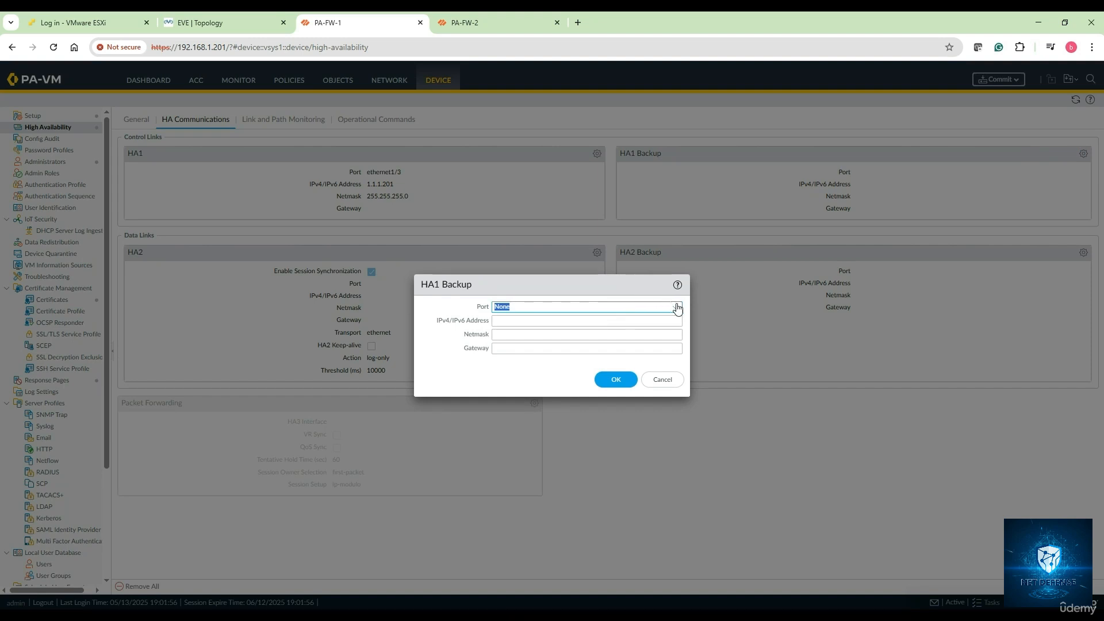
{"action": "left_click", "coordinate": [676, 307]}
{"action": "left_click", "coordinate": [540, 347]}
{"action": "left_click", "coordinate": [506, 323]}
{"action": "type", "text": "11"}
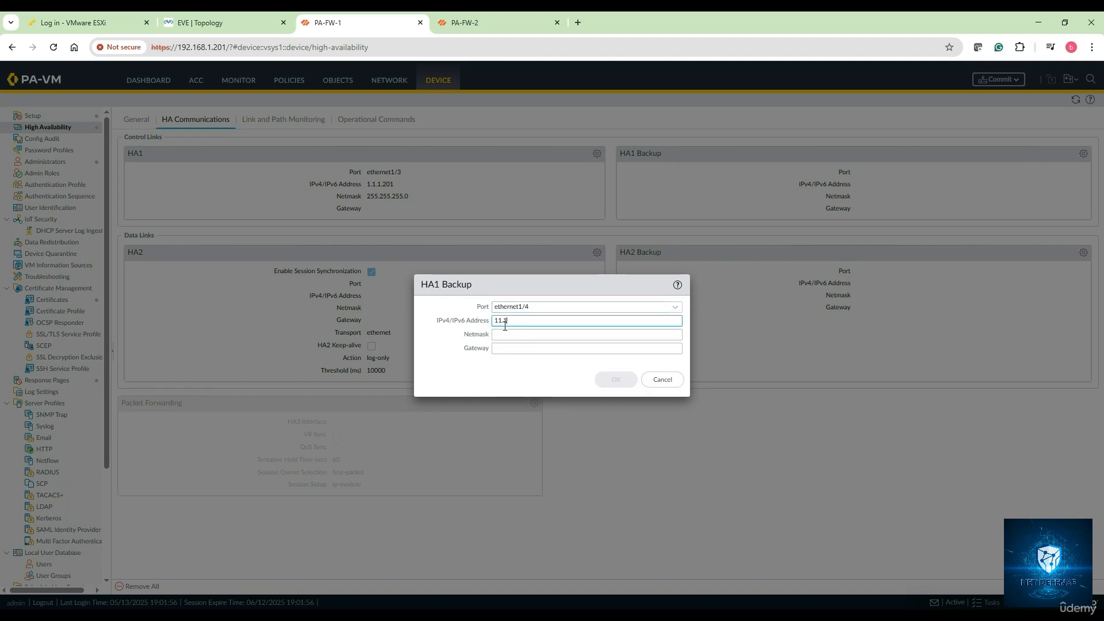
{"action": "type", "text": ".1.1.201"}
{"action": "left_click", "coordinate": [506, 334]}
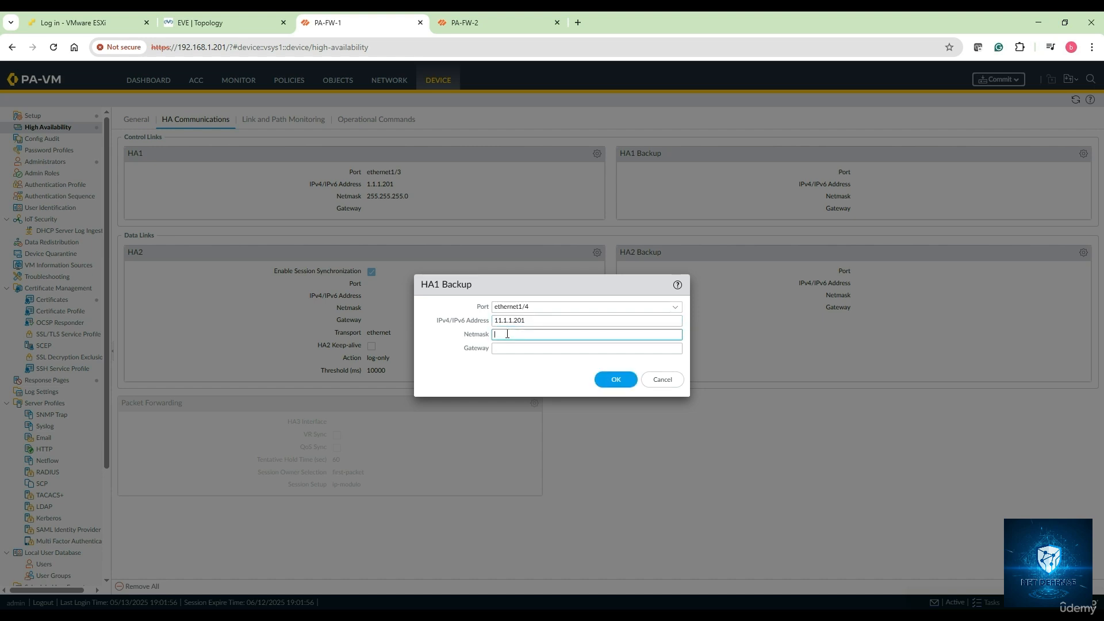
{"action": "type", "text": "255.255.255.0"}
{"action": "left_click", "coordinate": [615, 379]}
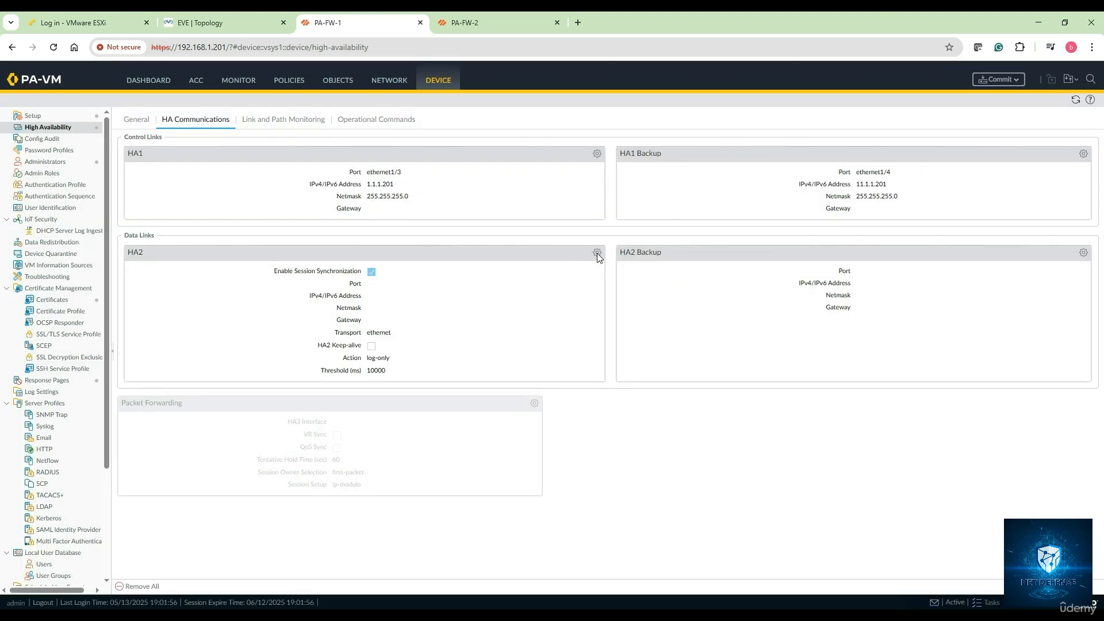
Step: Assign port ethernet1/6 to the HA2 data link
{"action": "left_click", "coordinate": [597, 254]}
{"action": "left_click", "coordinate": [677, 282]}
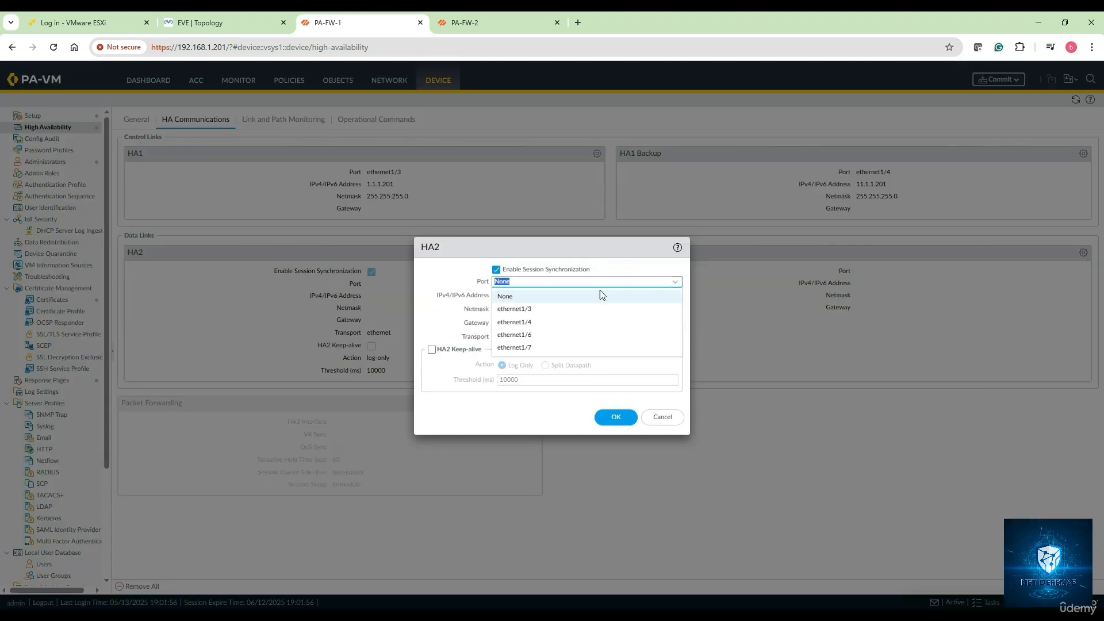
{"action": "left_click", "coordinate": [544, 327]}
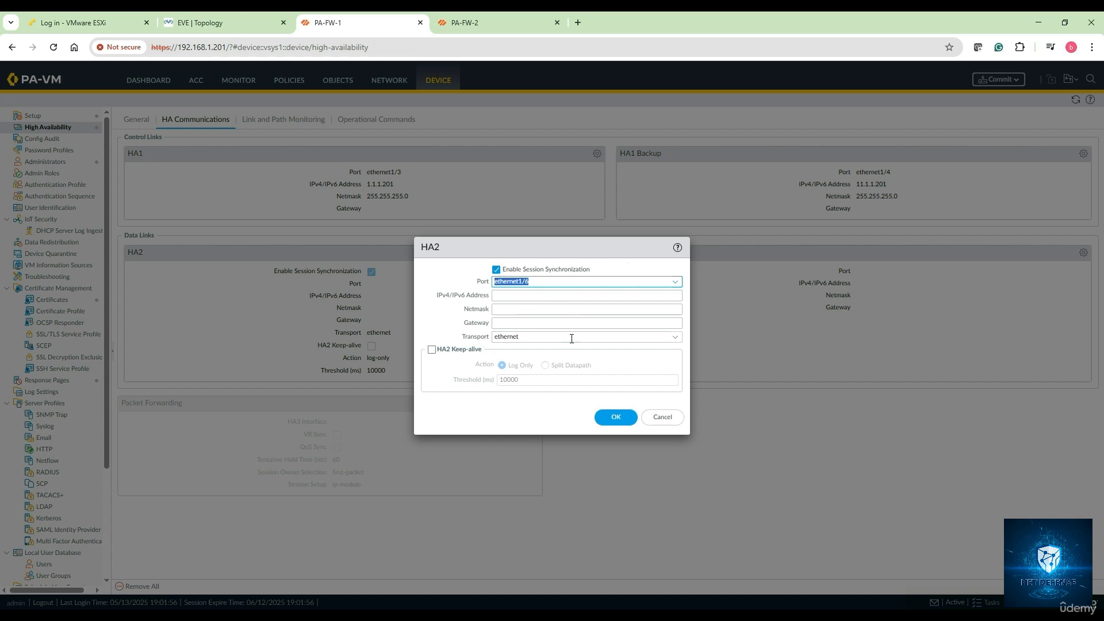
{"action": "left_click", "coordinate": [615, 418]}
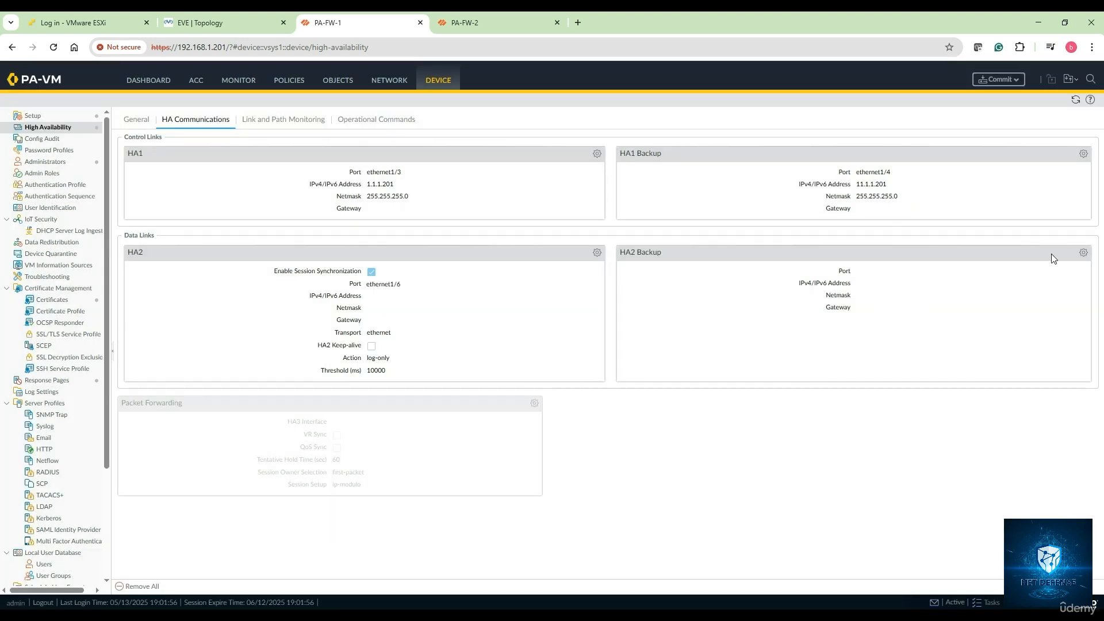
Step: Assign port ethernet1/7 to the HA2 Backup link
{"action": "left_click", "coordinate": [1084, 253]}
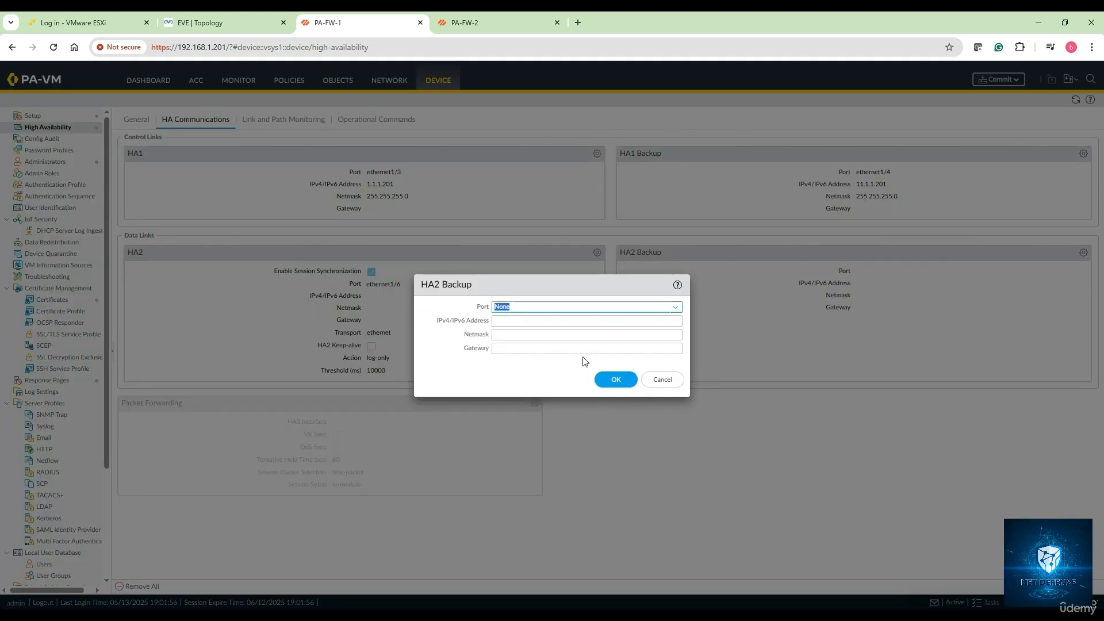
{"action": "left_click", "coordinate": [675, 308]}
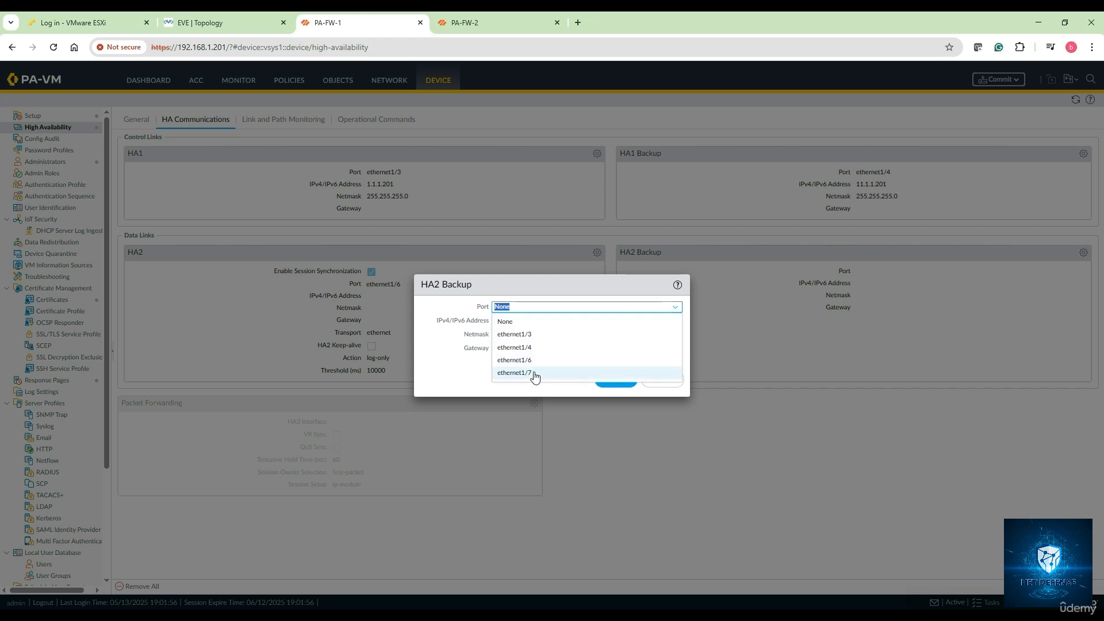
{"action": "left_click", "coordinate": [534, 374]}
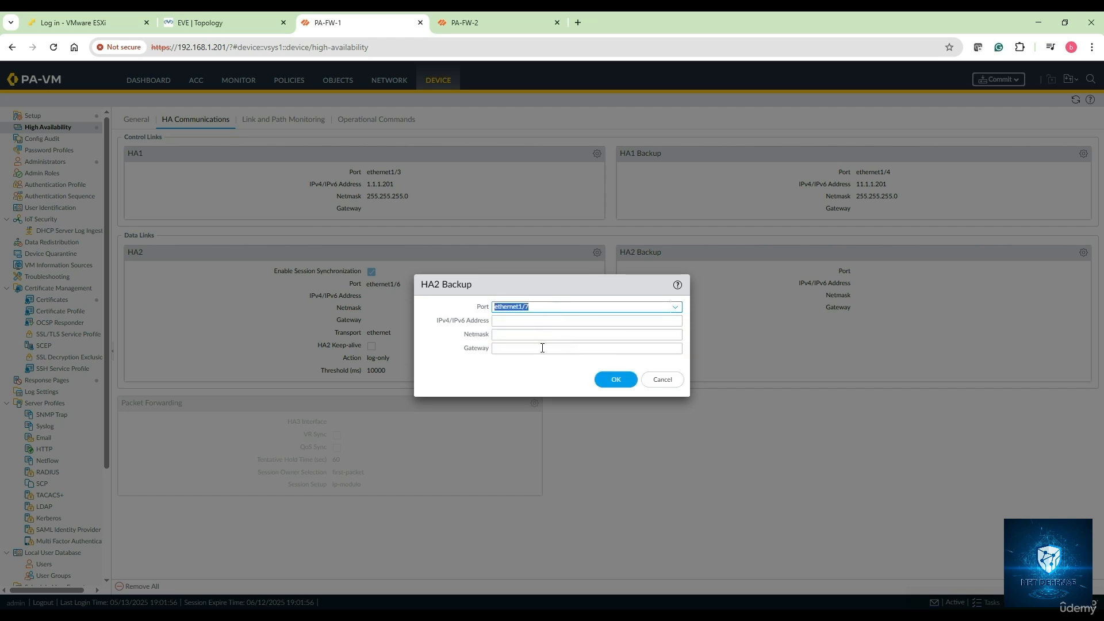
{"action": "left_click", "coordinate": [619, 383]}
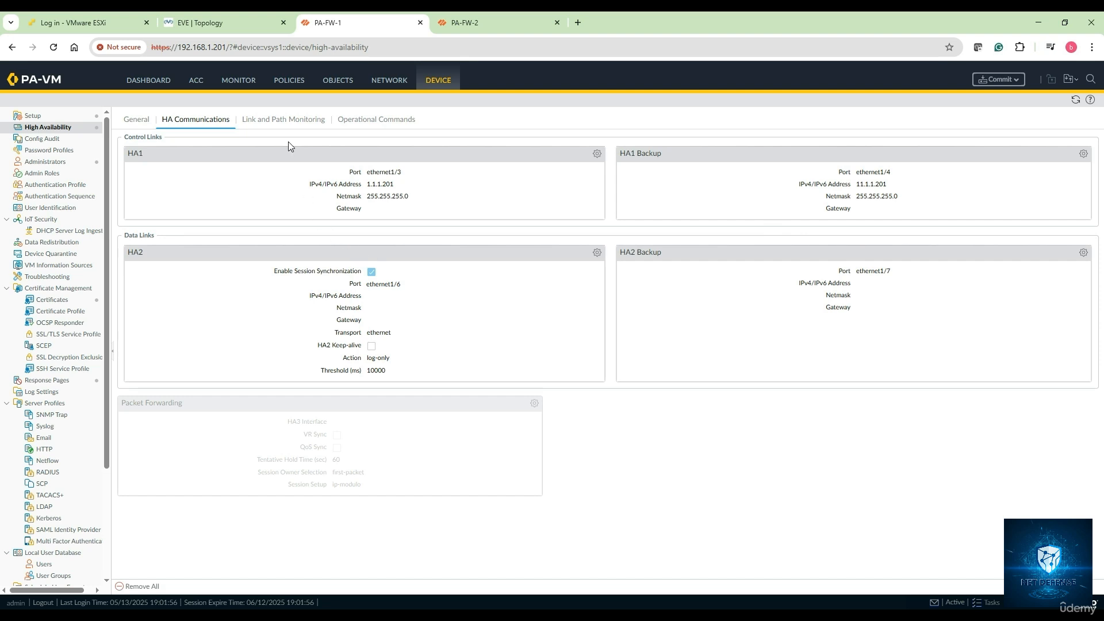
Step: Review the HA monitoring, operational and general pages, then return to Network > Ethernet interfaces
{"action": "left_click", "coordinate": [288, 124]}
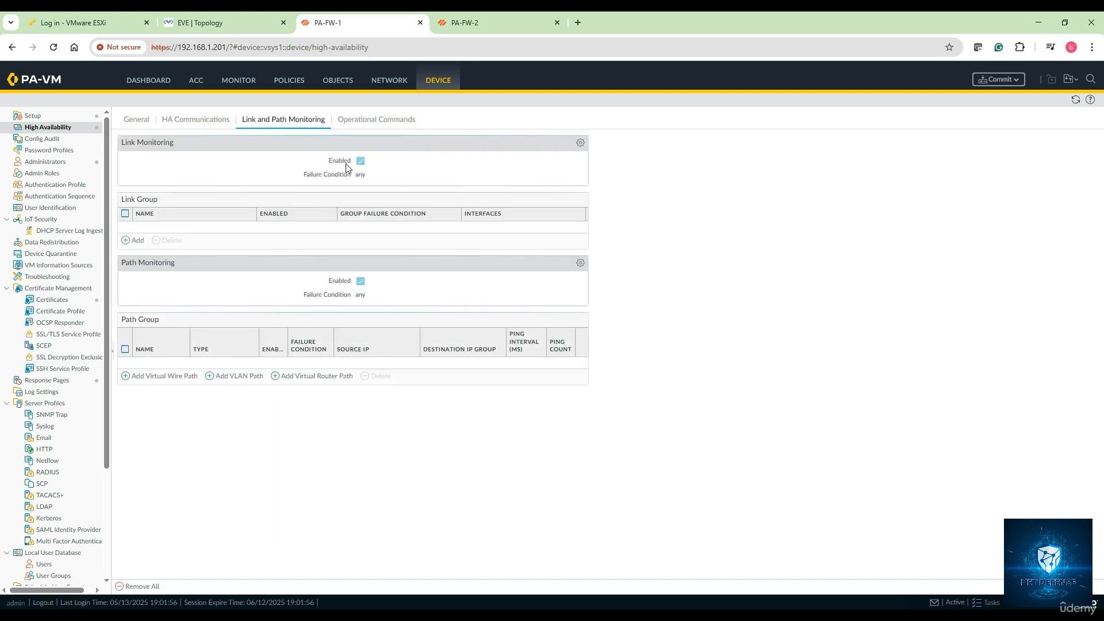
{"action": "left_click", "coordinate": [365, 120]}
{"action": "left_click", "coordinate": [281, 120]}
{"action": "left_click", "coordinate": [184, 120]}
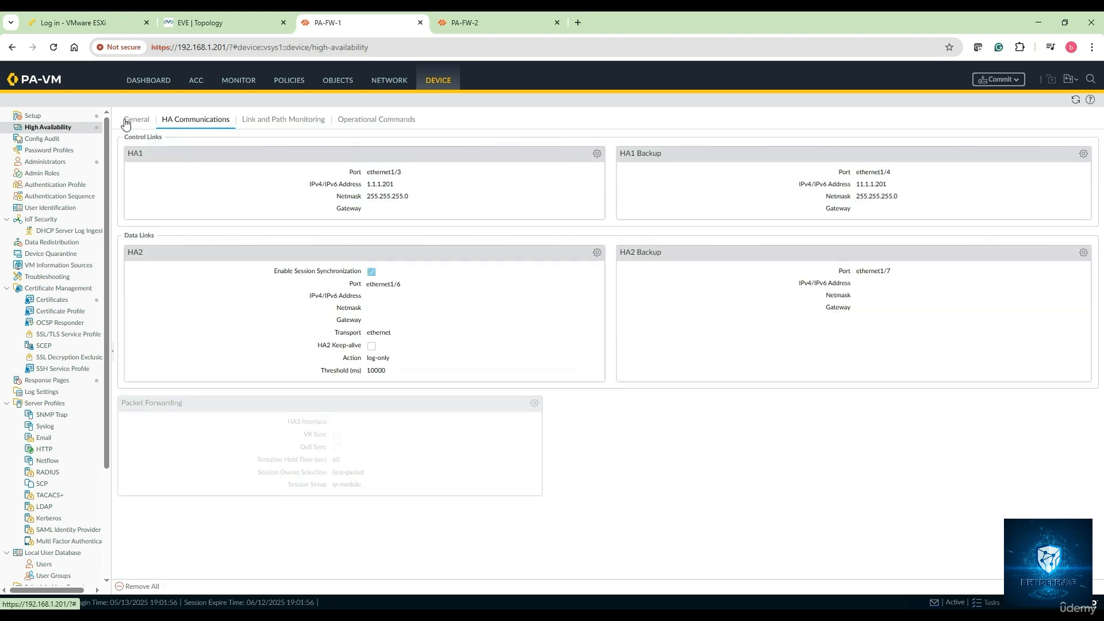
{"action": "left_click", "coordinate": [125, 123]}
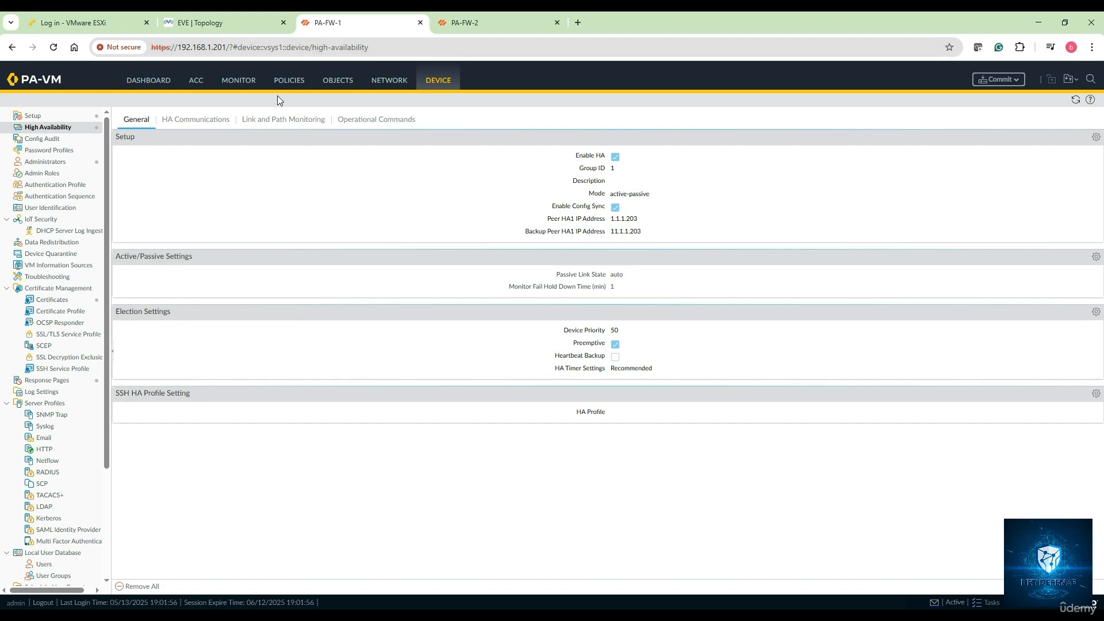
{"action": "left_click", "coordinate": [381, 85]}
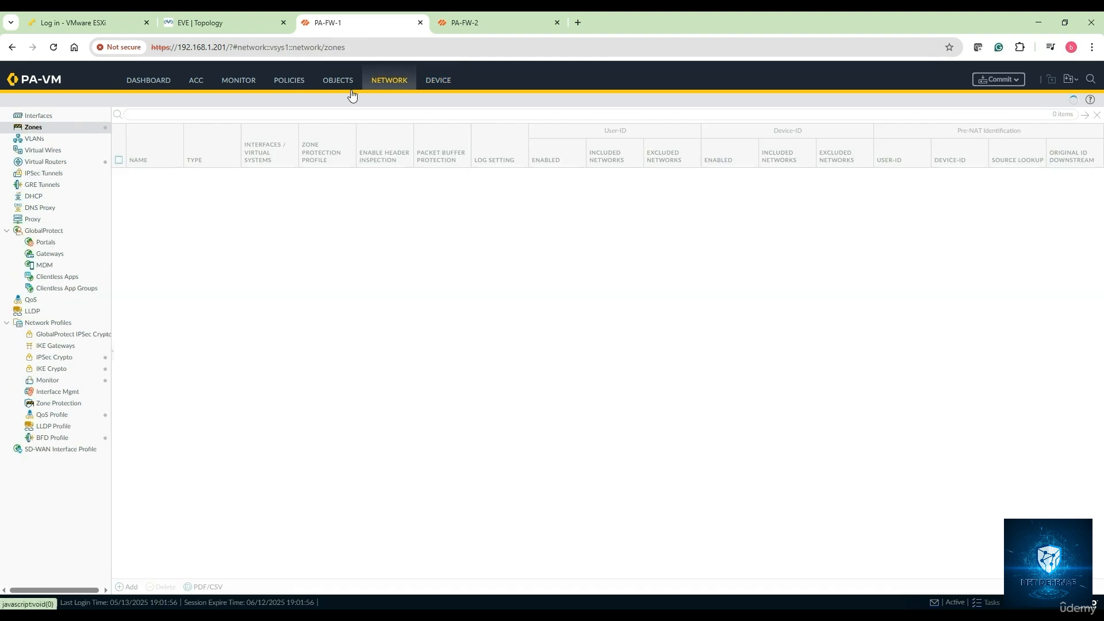
{"action": "left_click", "coordinate": [51, 116]}
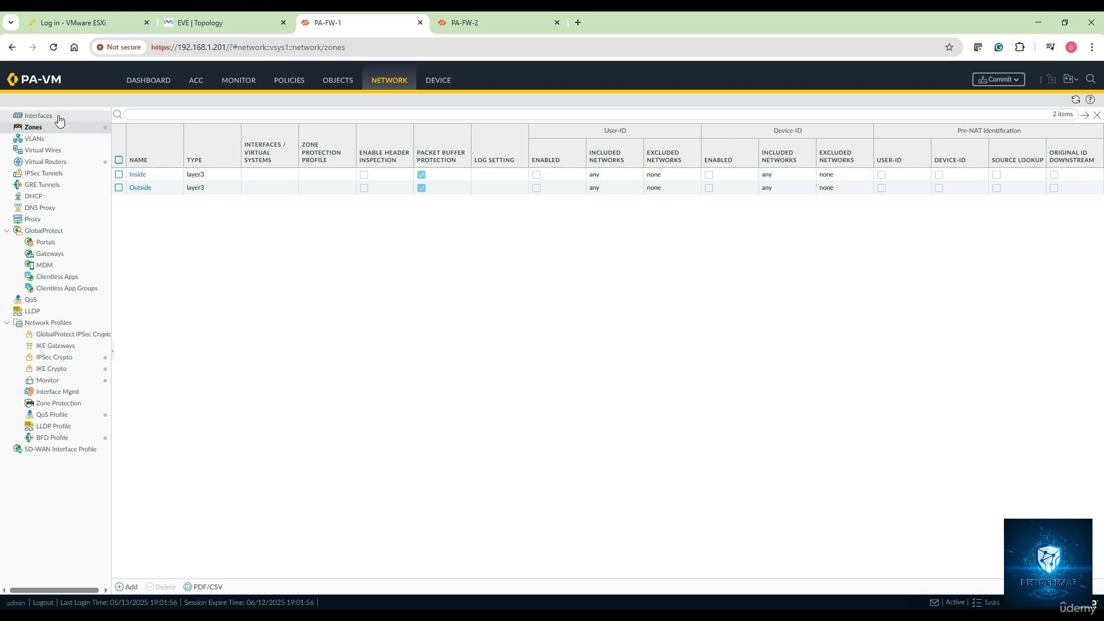
Step: Switch to the EVE-NG topology tab showing PA-FW-1, PA-FW-2 and their HA link addressing
{"action": "left_click", "coordinate": [233, 26]}
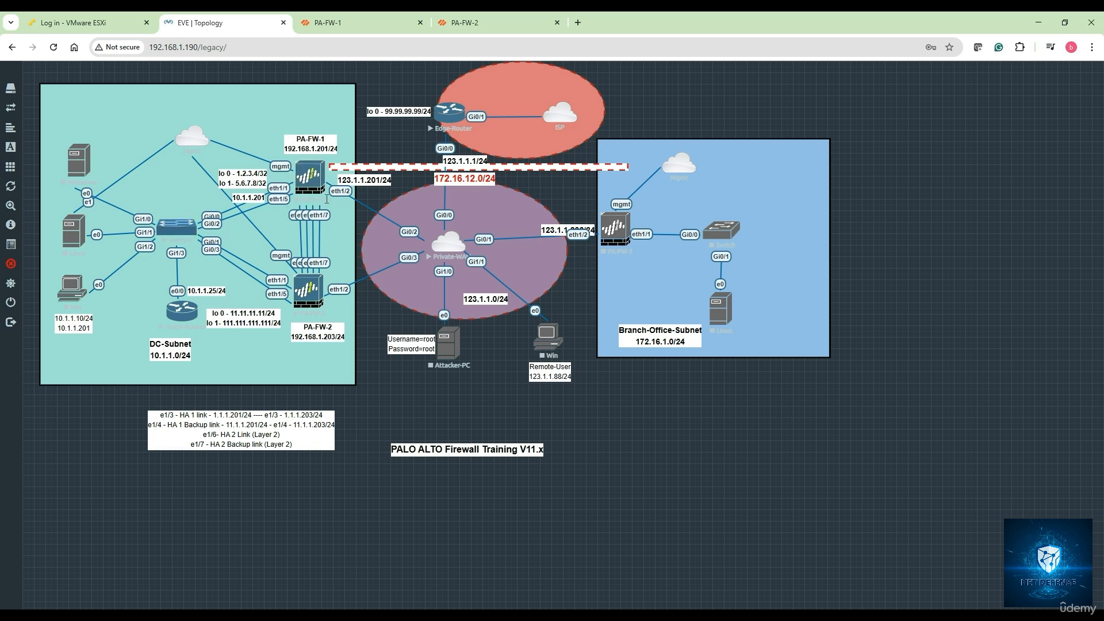
Step: Make ethernet1/1 a Layer3 interface on virtual router default in zone Inside
{"action": "left_click", "coordinate": [346, 26]}
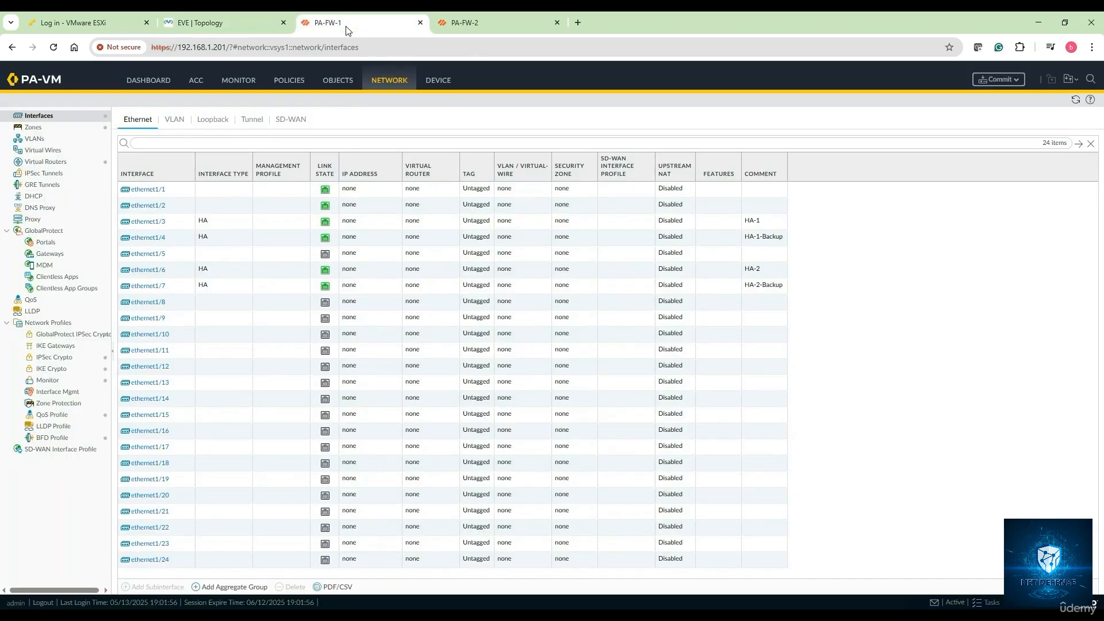
{"action": "left_click", "coordinate": [159, 192]}
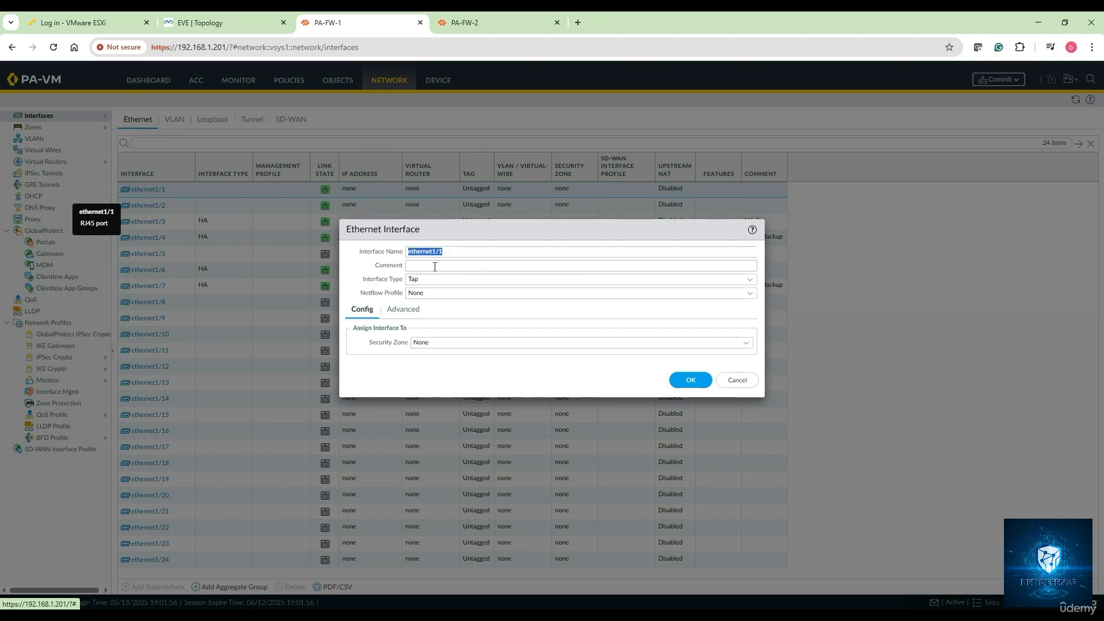
{"action": "left_click", "coordinate": [434, 266]}
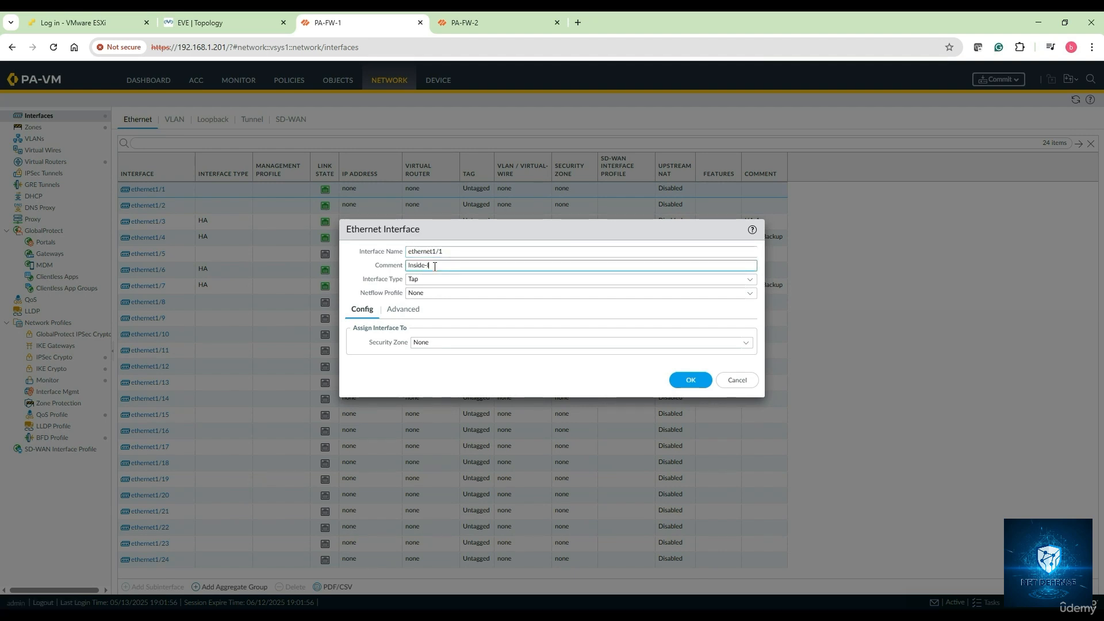
{"action": "left_click", "coordinate": [749, 281]}
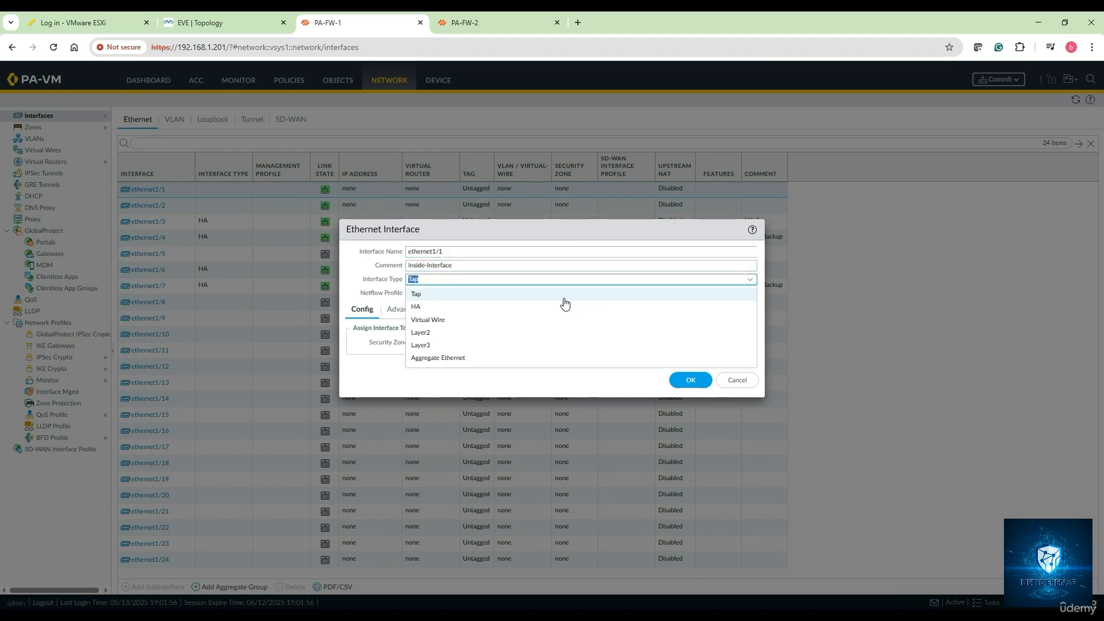
{"action": "left_click", "coordinate": [443, 345]}
{"action": "left_click", "coordinate": [746, 345]}
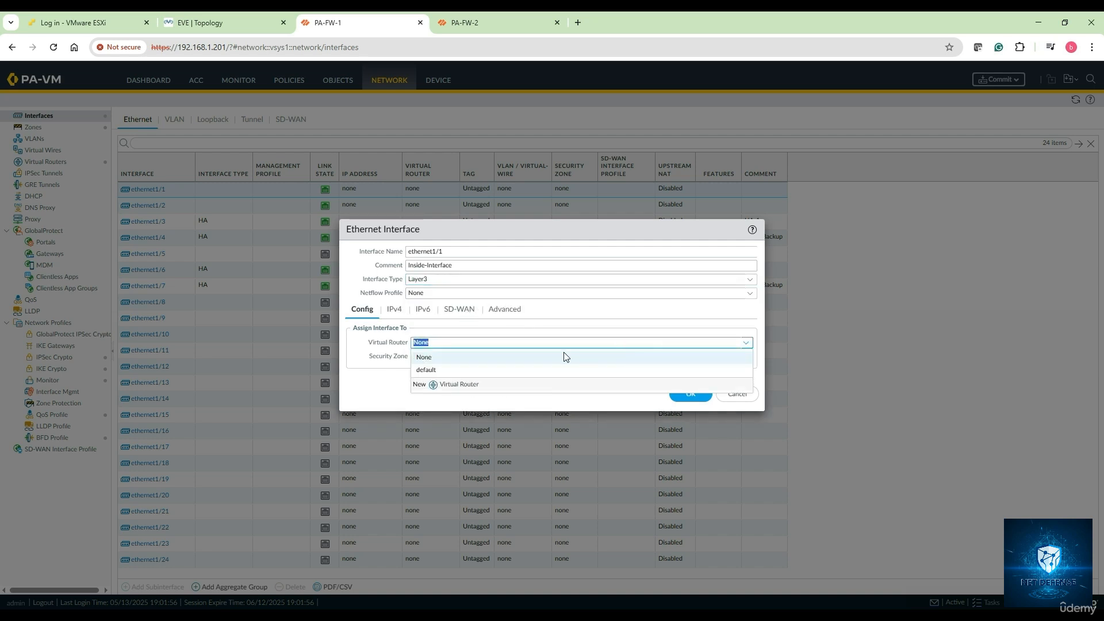
{"action": "left_click", "coordinate": [460, 370]}
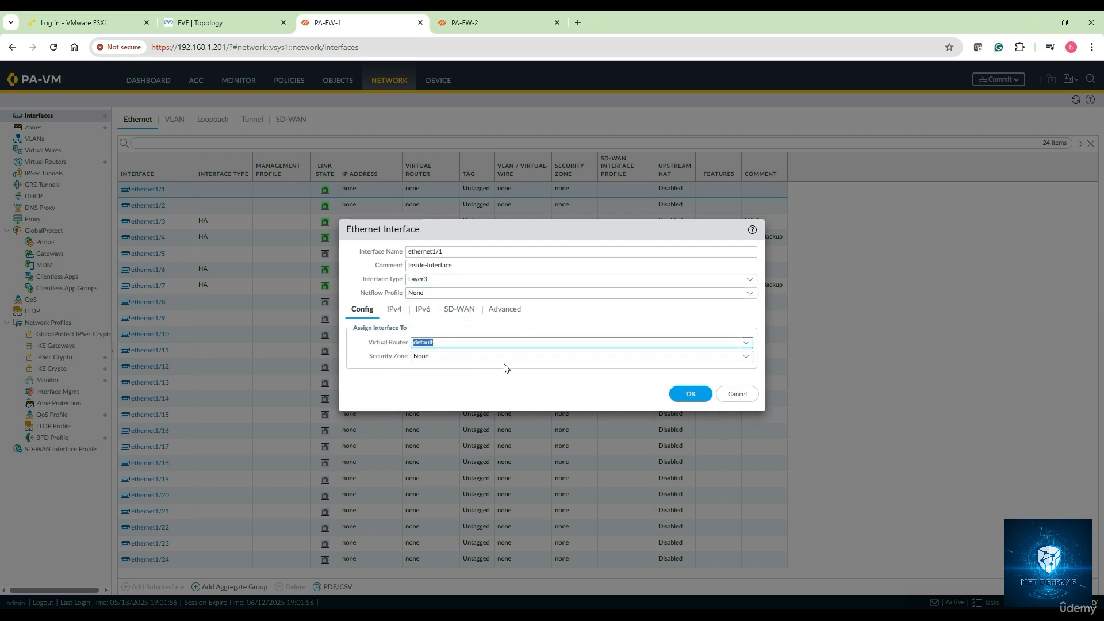
{"action": "left_click", "coordinate": [751, 361]}
{"action": "left_click", "coordinate": [443, 387]}
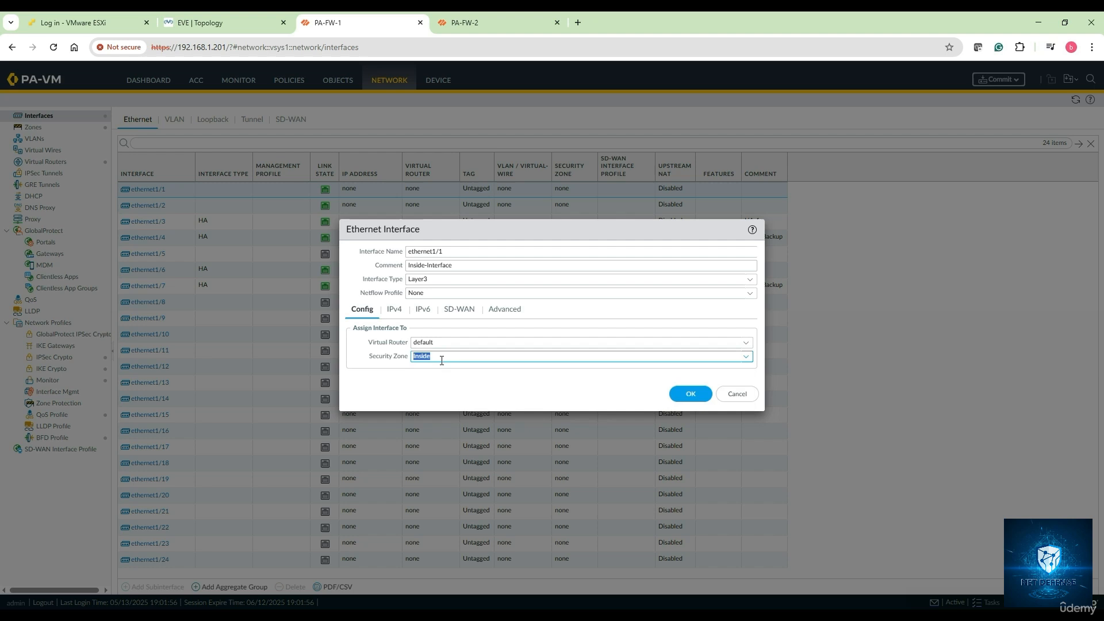
Step: Give ethernet1/1 the IPv4 address 10.1.1.201/24 and force its link state up
{"action": "left_click", "coordinate": [394, 312]}
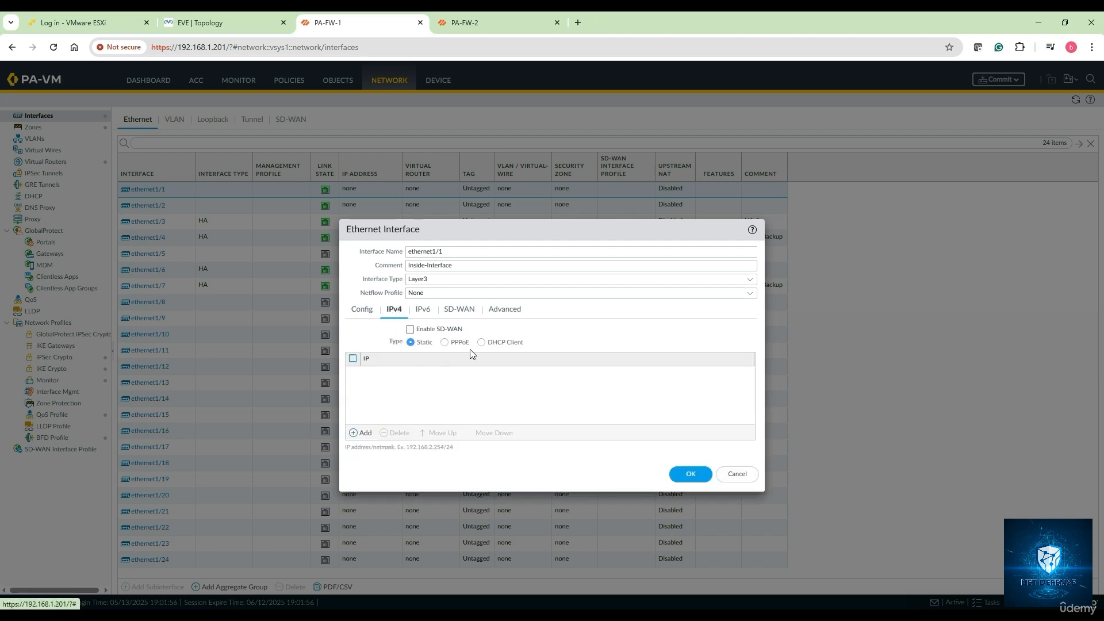
{"action": "left_click", "coordinate": [442, 384]}
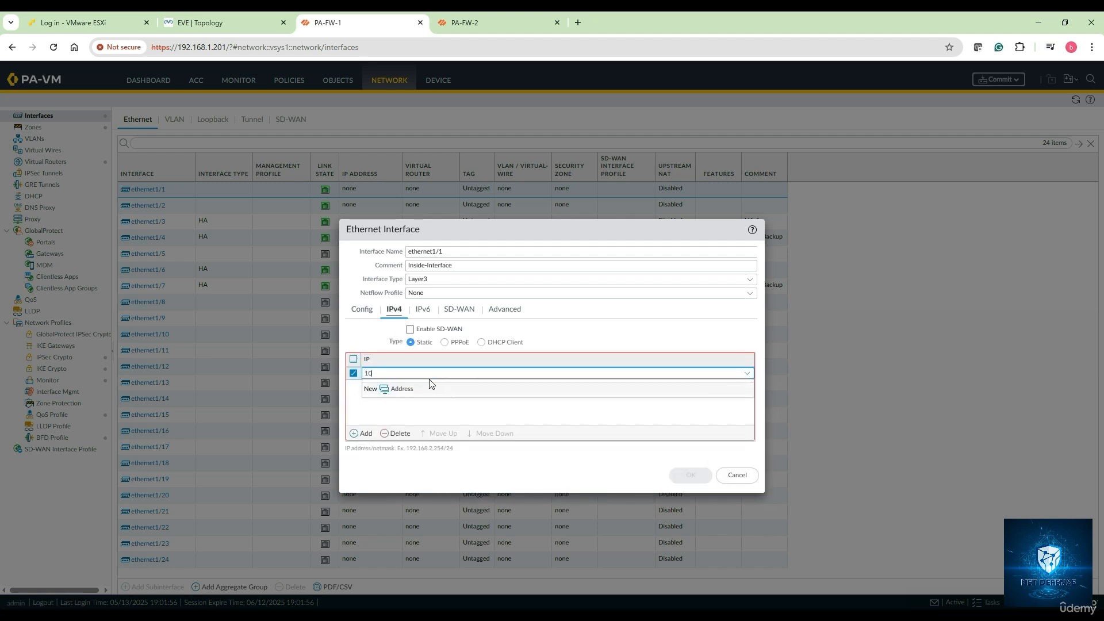
{"action": "type", "text": "10.1.1.201/24"}
{"action": "left_click", "coordinate": [512, 419]}
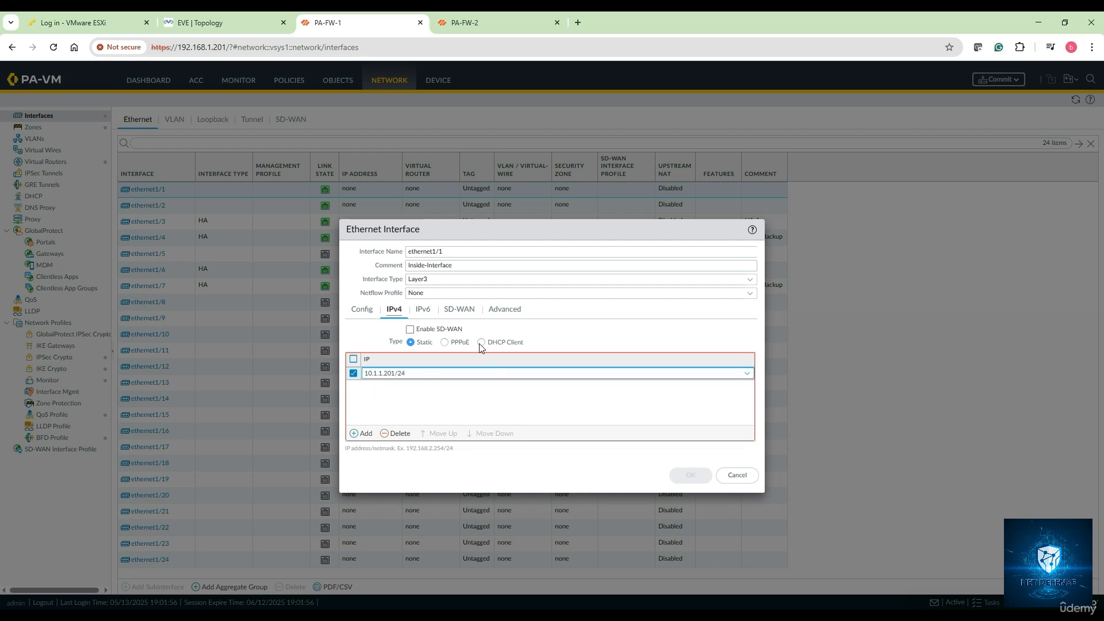
{"action": "left_click", "coordinate": [506, 310]}
{"action": "left_click", "coordinate": [744, 344]}
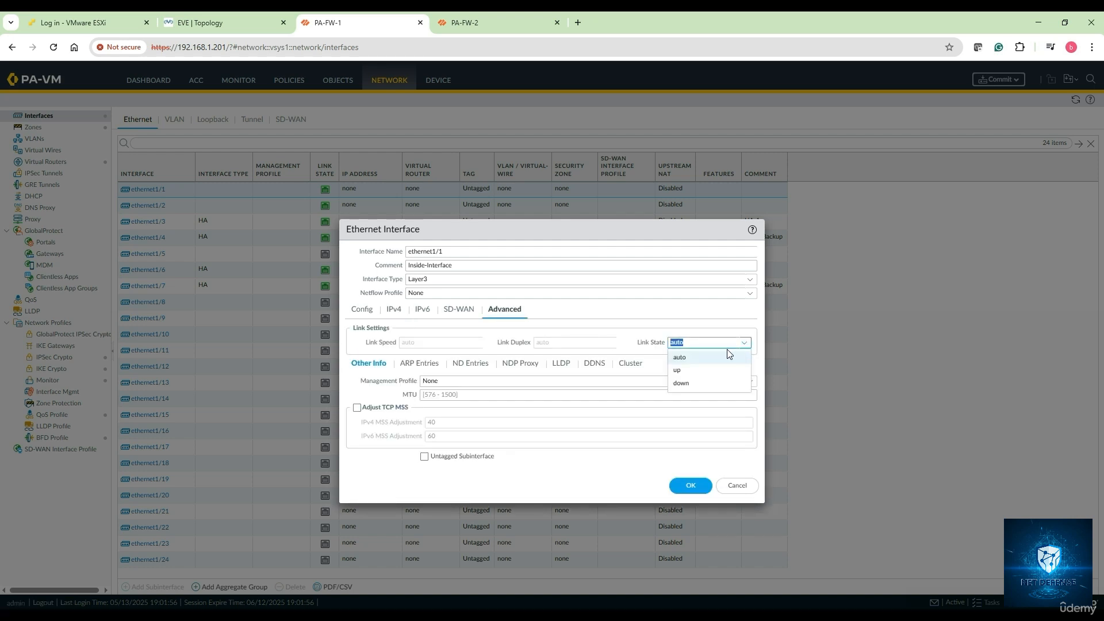
{"action": "left_click", "coordinate": [692, 371]}
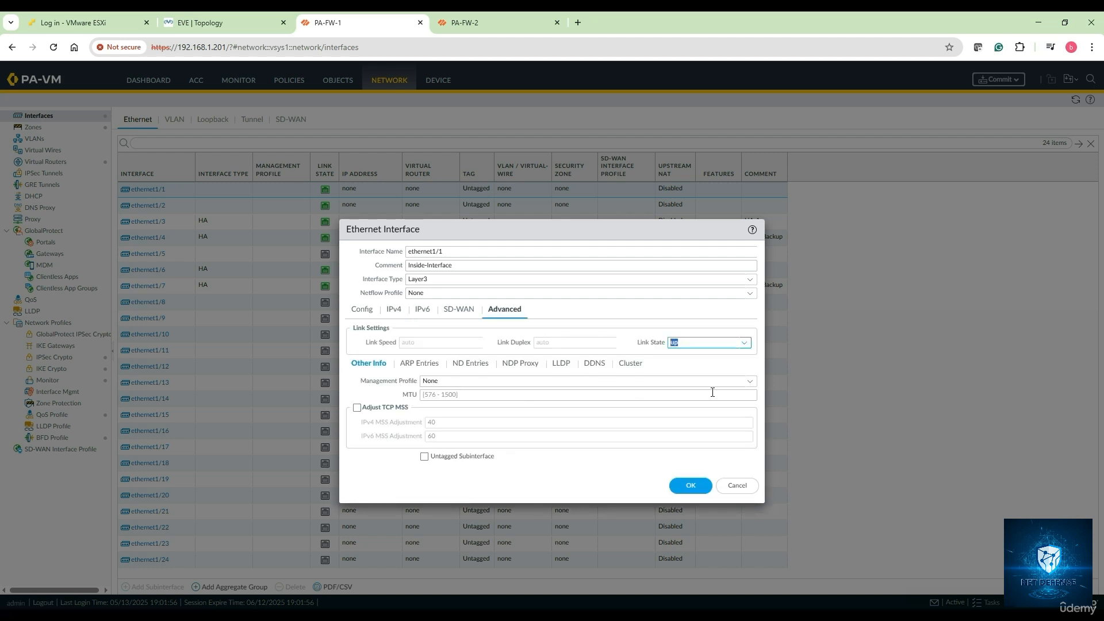
{"action": "left_click", "coordinate": [750, 381]}
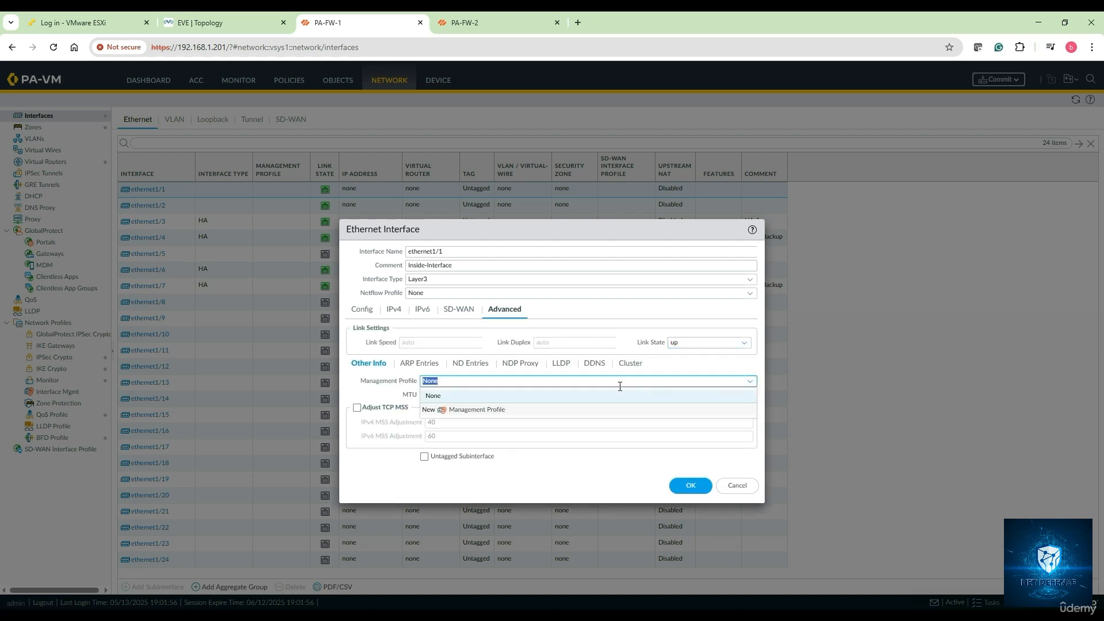
{"action": "left_click", "coordinate": [469, 409]}
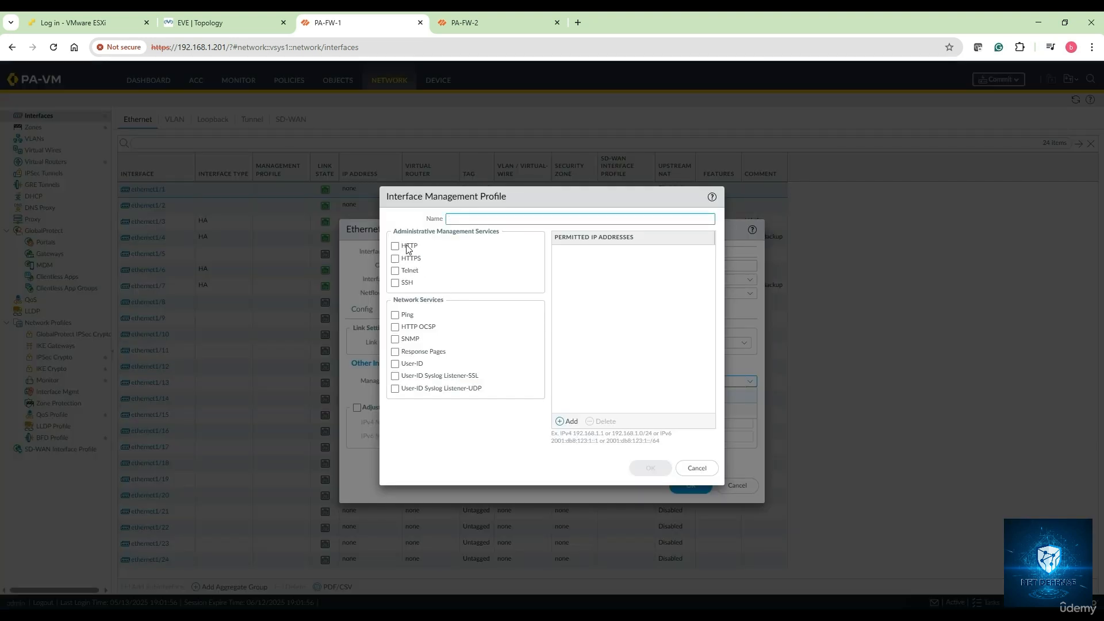
Step: Create management profile Mgmt-Profile allowing HTTP, HTTPS, Telnet, SSH and Ping
{"action": "left_click", "coordinate": [407, 246]}
{"action": "left_click", "coordinate": [408, 258]}
{"action": "left_click", "coordinate": [408, 270]}
{"action": "left_click", "coordinate": [409, 282]}
{"action": "left_click", "coordinate": [409, 315]}
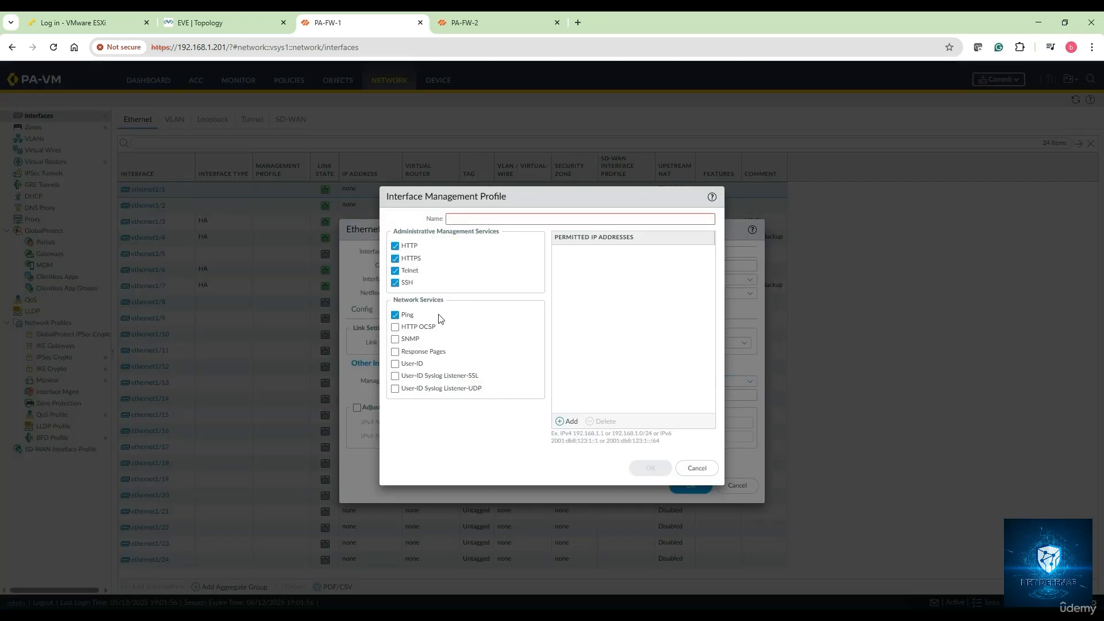
{"action": "left_click", "coordinate": [461, 221]}
{"action": "type", "text": "m"}
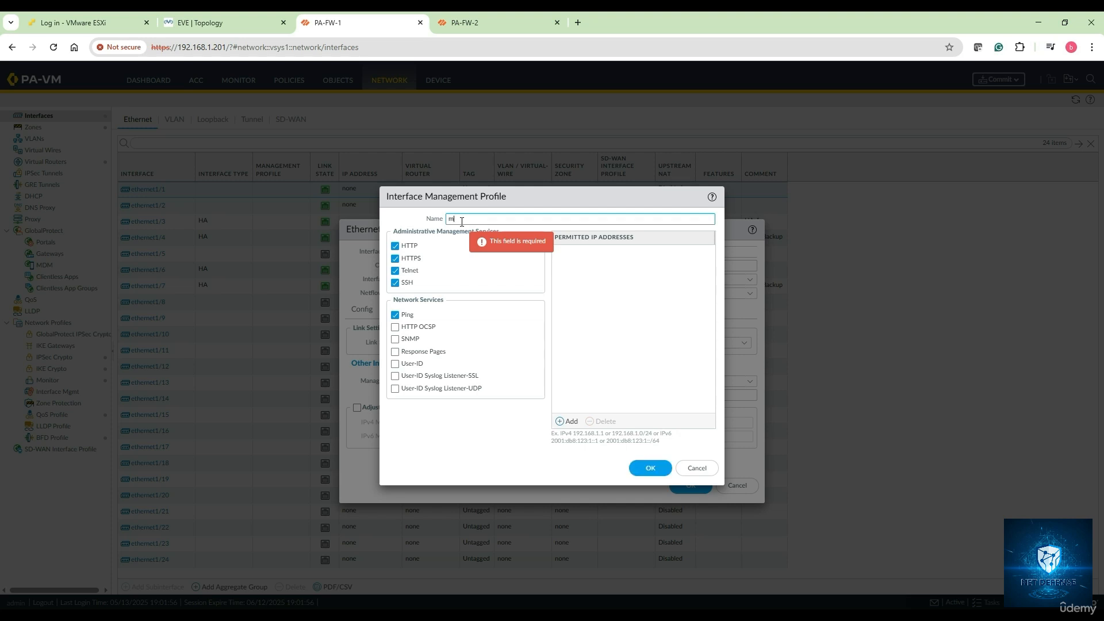
{"action": "type", "text": "Mgmt-Profile"}
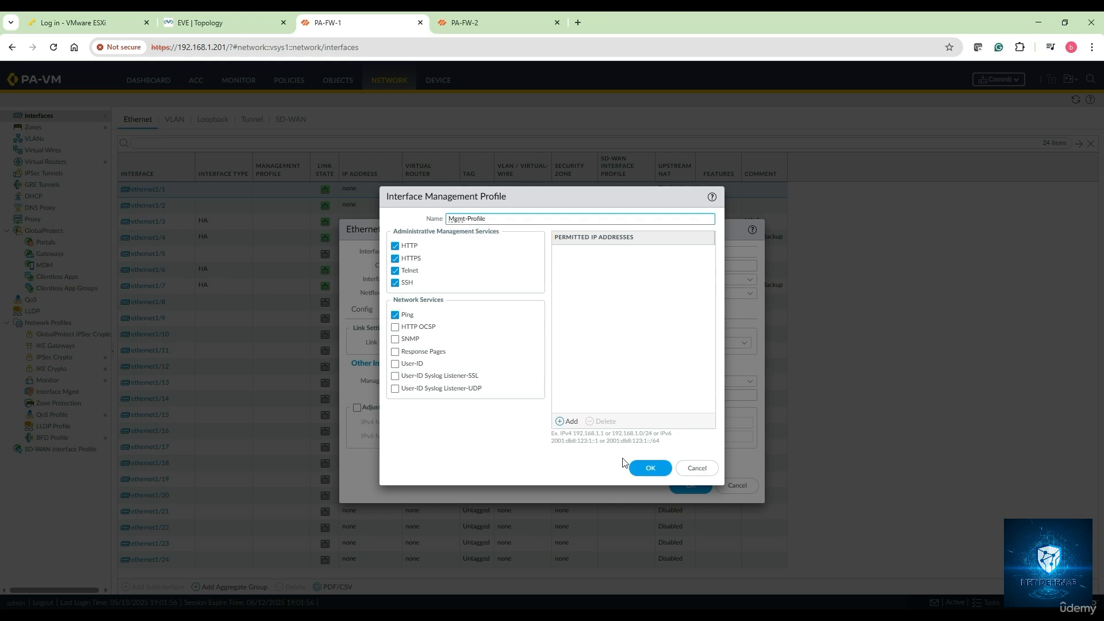
{"action": "left_click", "coordinate": [648, 467]}
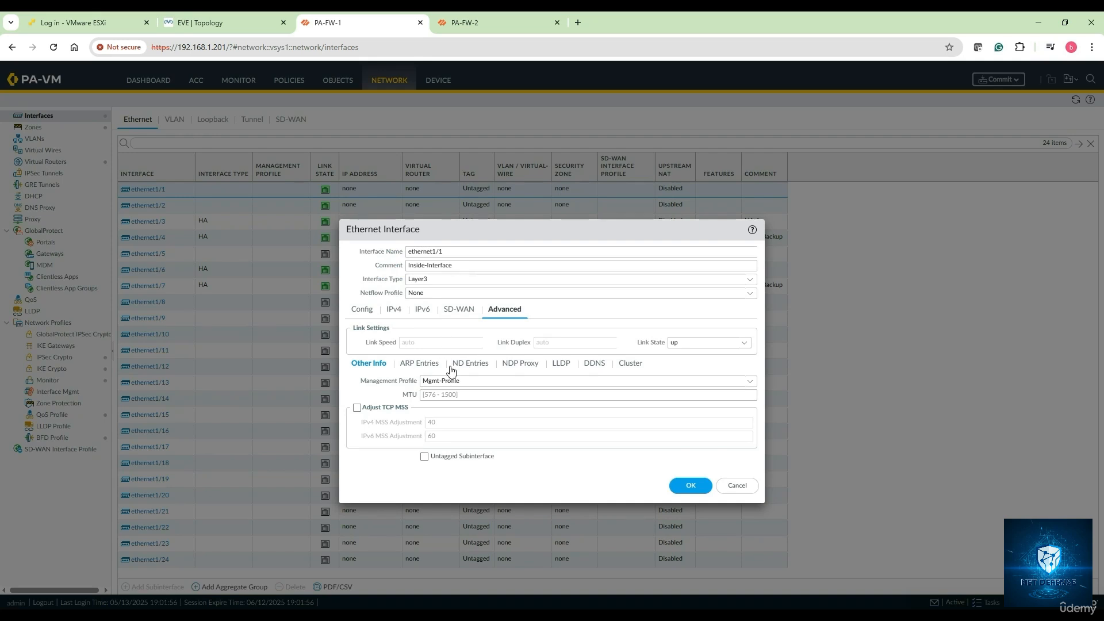
Step: Save the ethernet1/1 settings and select the ethernet1/2 row
{"action": "left_click", "coordinate": [702, 487]}
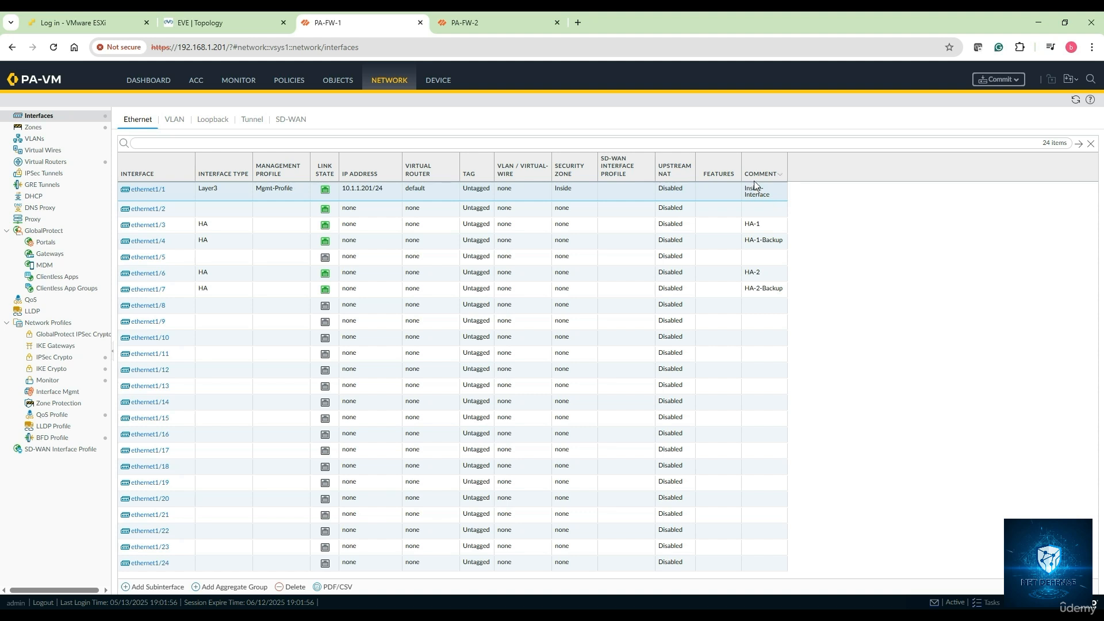
{"action": "left_click", "coordinate": [179, 211]}
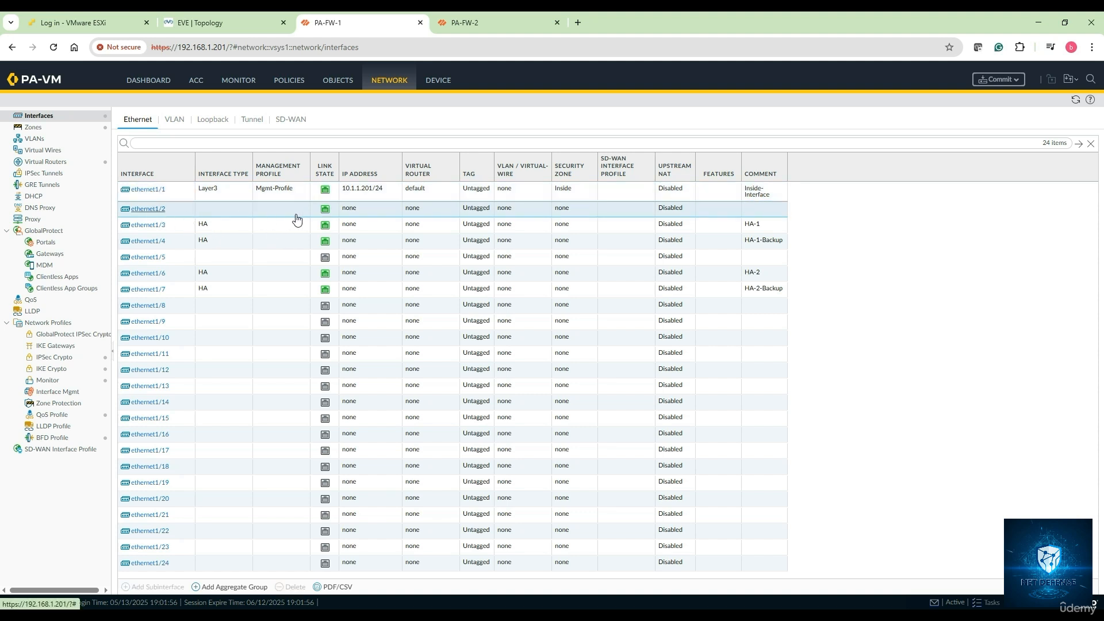
Step: Comment ethernet1/2 as Outside-Interface and make it Layer3 on router default, zone Outside
{"action": "left_click", "coordinate": [296, 215]}
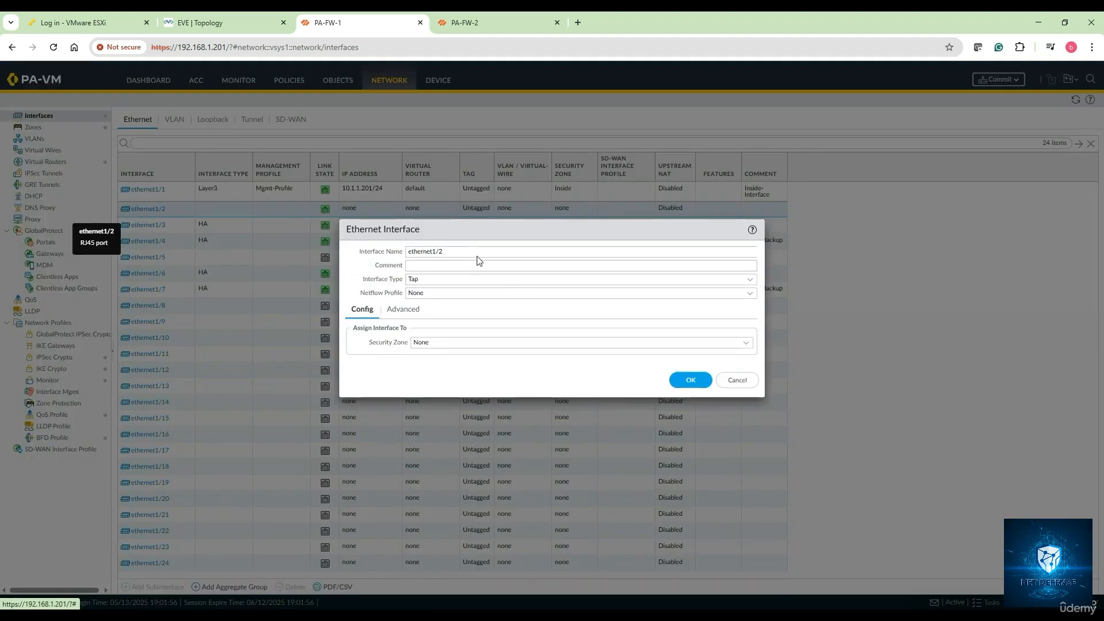
{"action": "left_click", "coordinate": [437, 266]}
{"action": "type", "text": "Outside-Interface"}
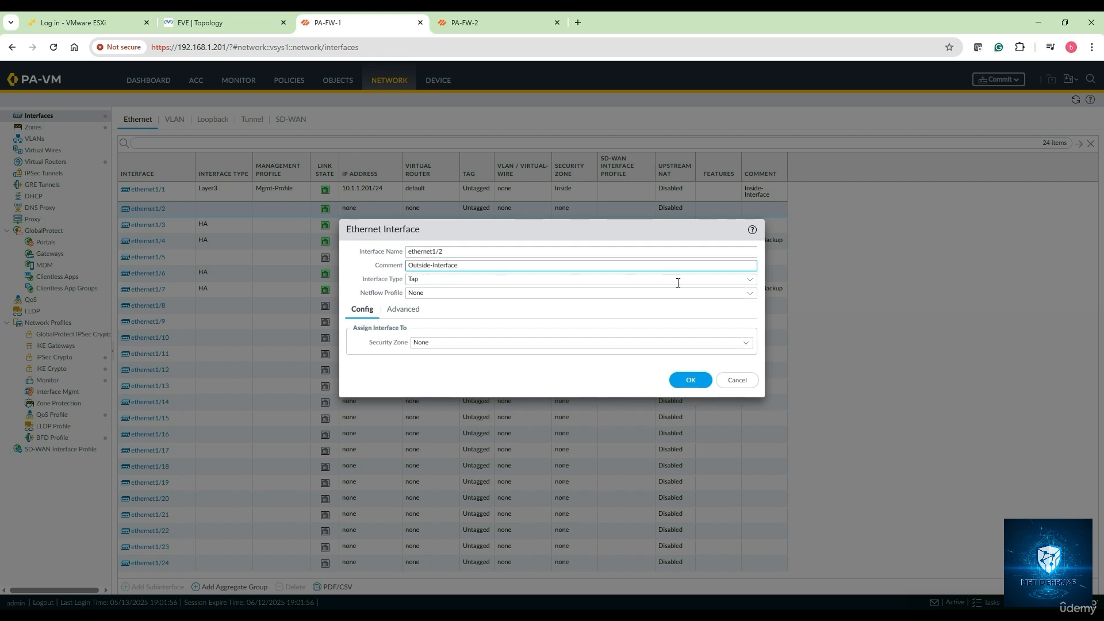
{"action": "left_click", "coordinate": [751, 280]}
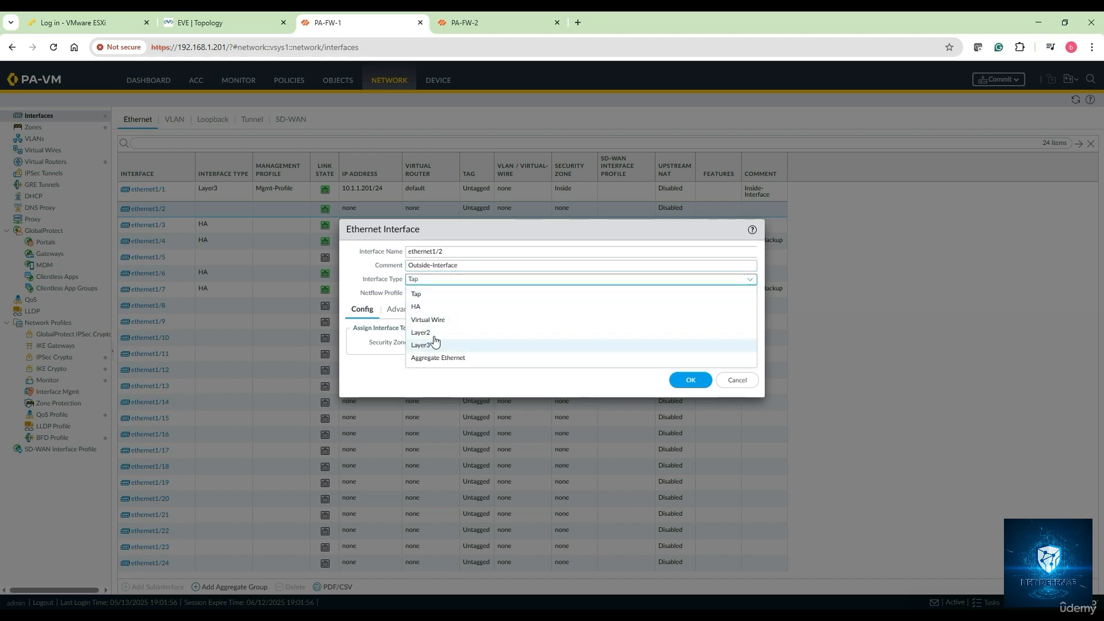
{"action": "left_click", "coordinate": [421, 345]}
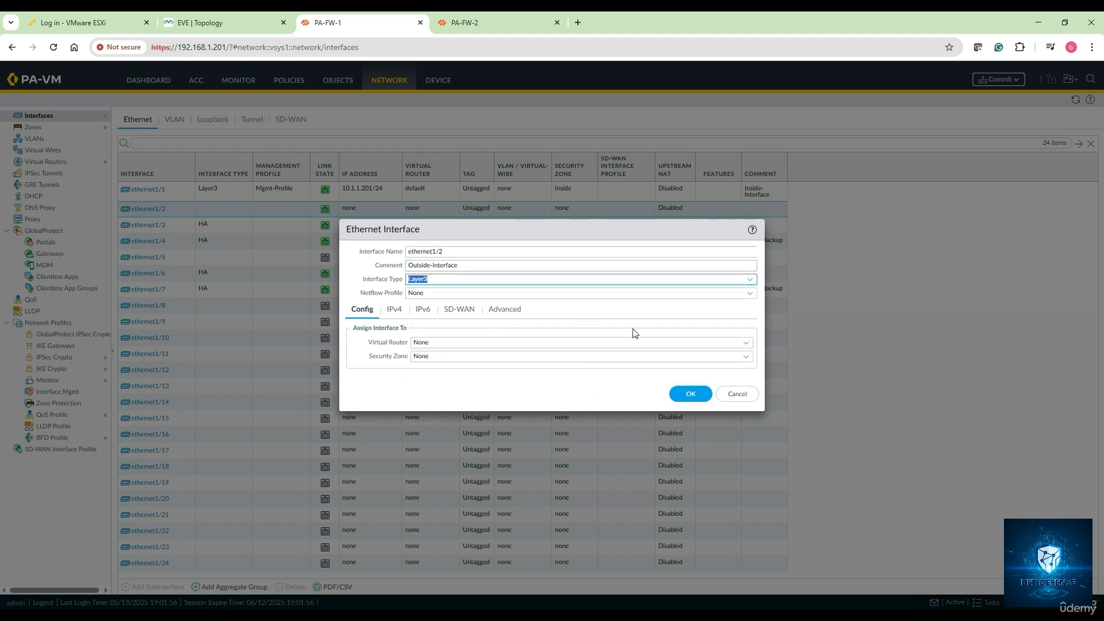
{"action": "left_click", "coordinate": [746, 343]}
{"action": "left_click", "coordinate": [485, 370]}
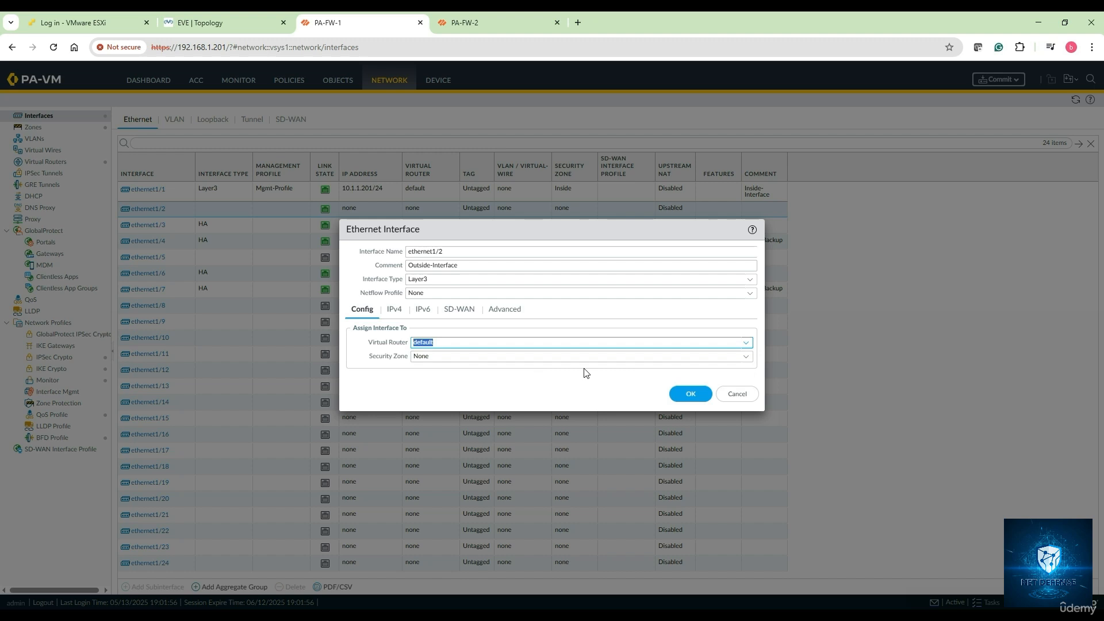
{"action": "left_click", "coordinate": [745, 357]}
{"action": "left_click", "coordinate": [450, 401]}
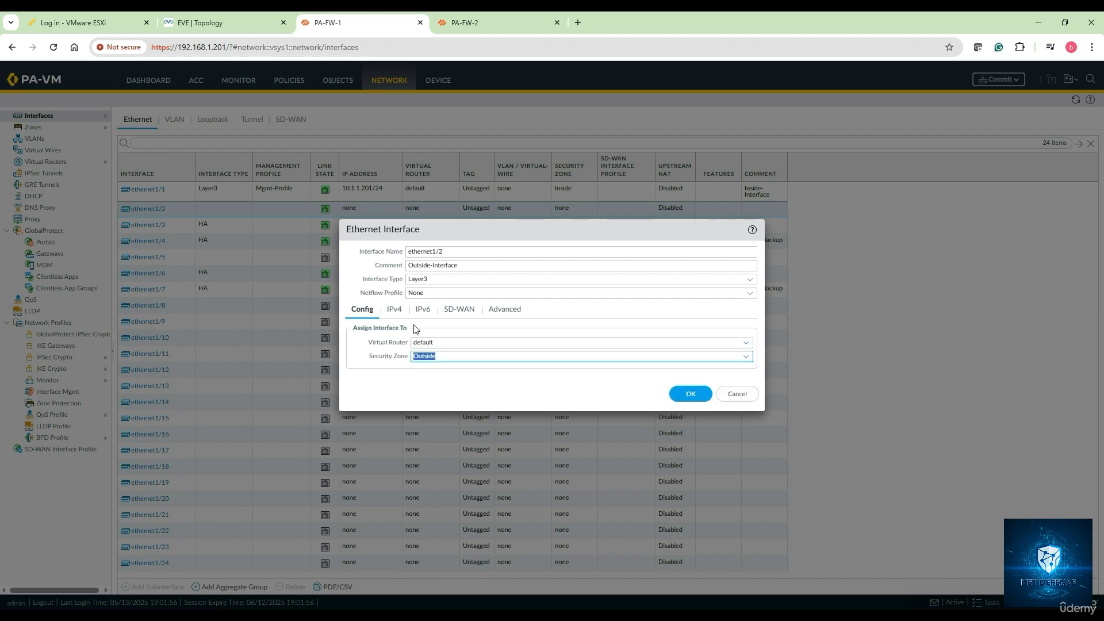
Step: Give ethernet1/2 address 123.1.1.201/24, link state up and Mgmt-Profile, then save it
{"action": "left_click", "coordinate": [394, 309]}
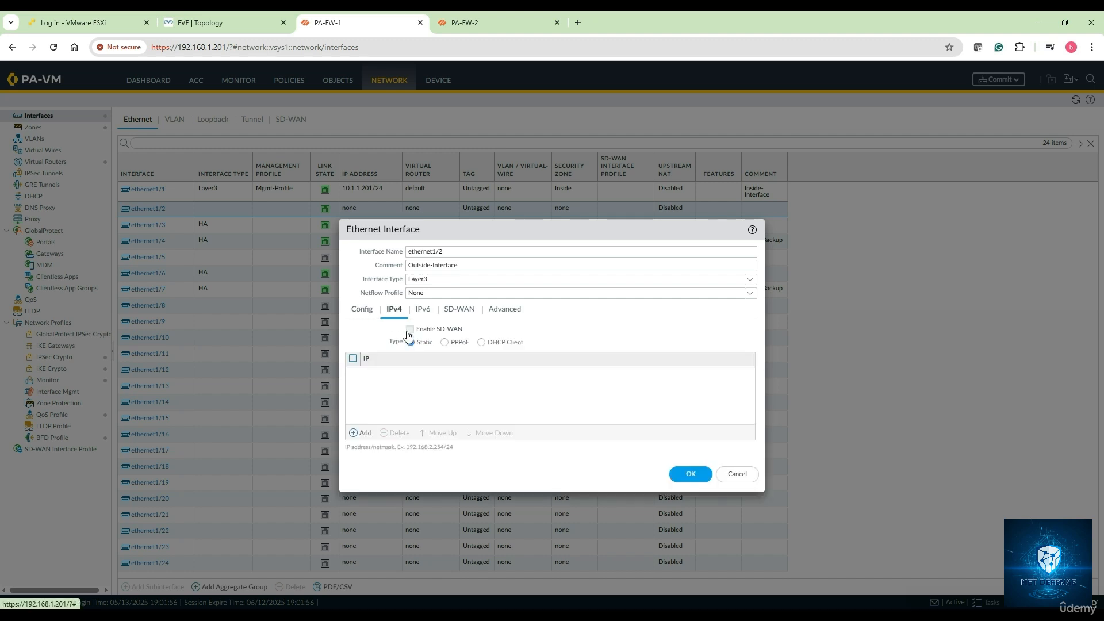
{"action": "left_click", "coordinate": [436, 392]}
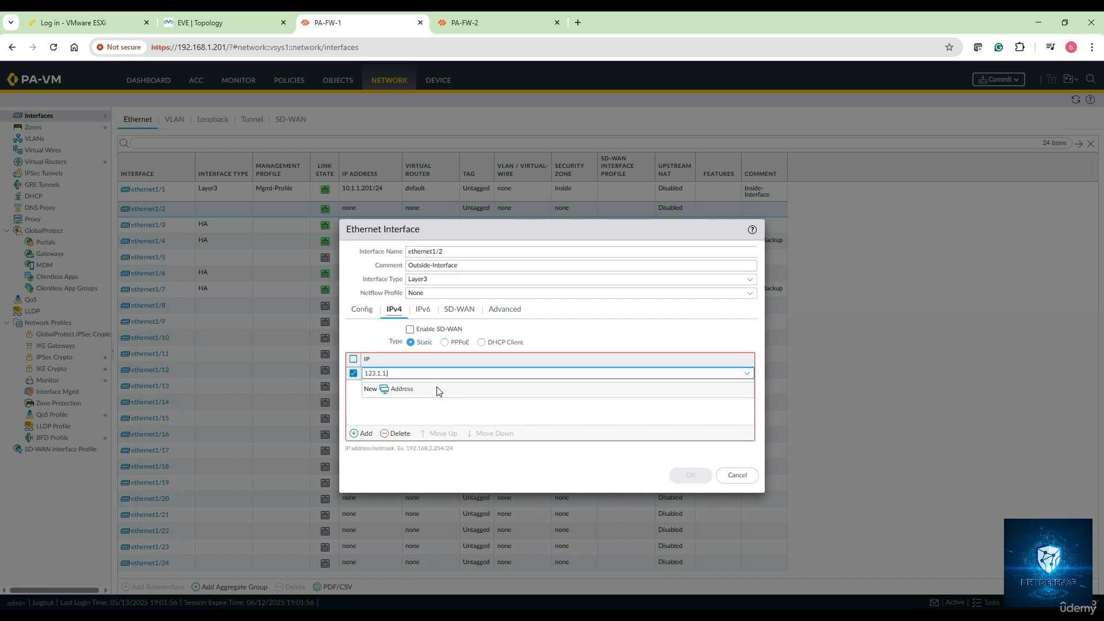
{"action": "type", "text": "123.1.1.201/24"}
{"action": "left_click", "coordinate": [443, 414]}
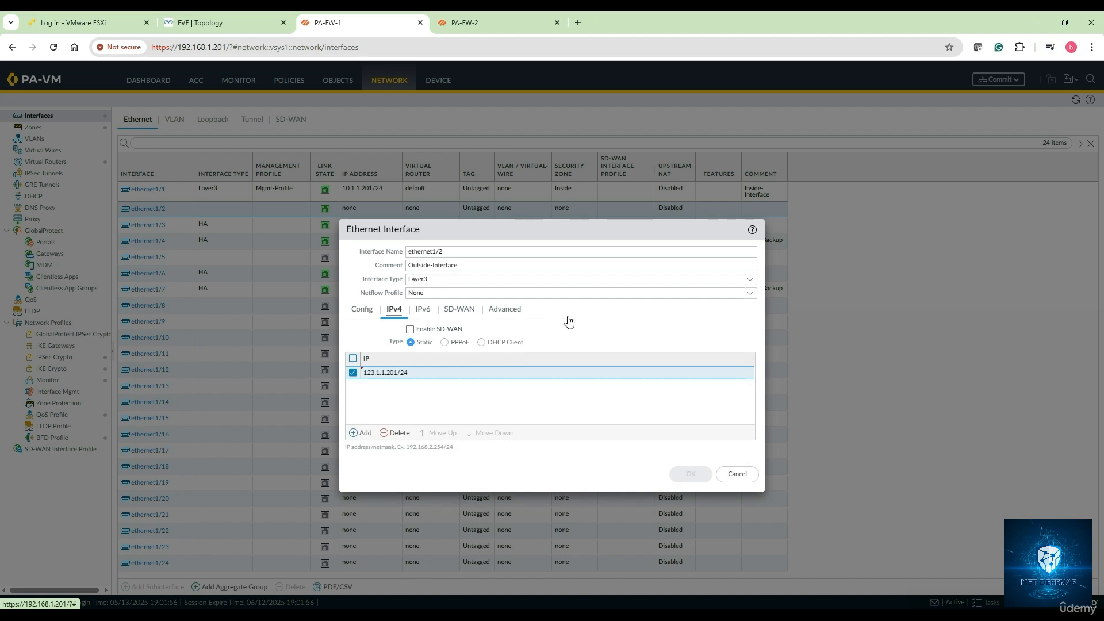
{"action": "left_click", "coordinate": [512, 309]}
{"action": "left_click", "coordinate": [748, 342]}
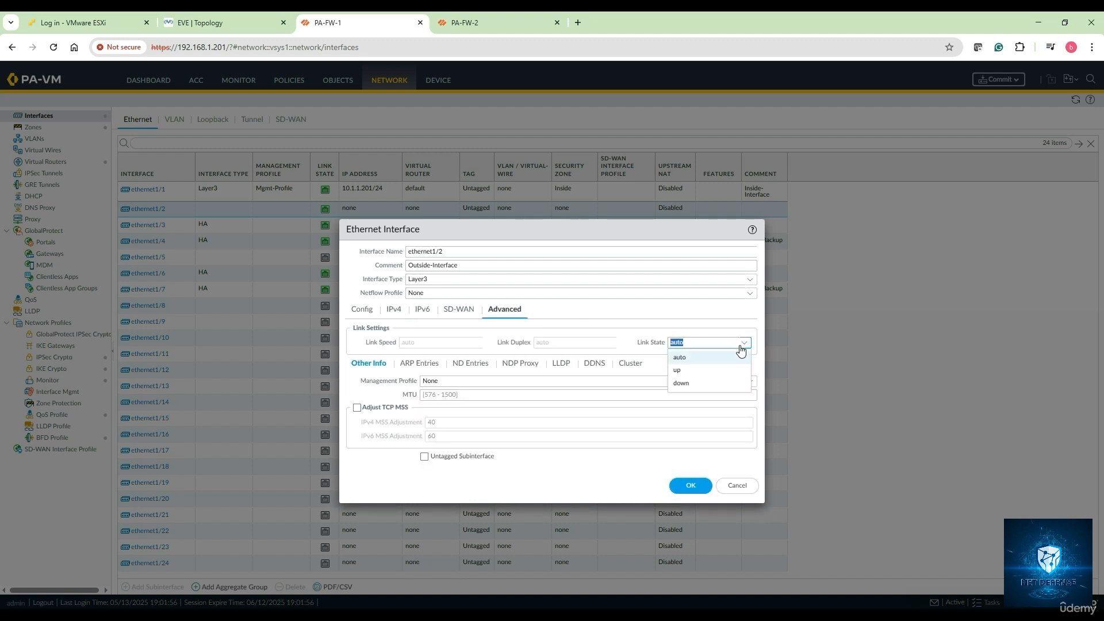
{"action": "left_click", "coordinate": [694, 369]}
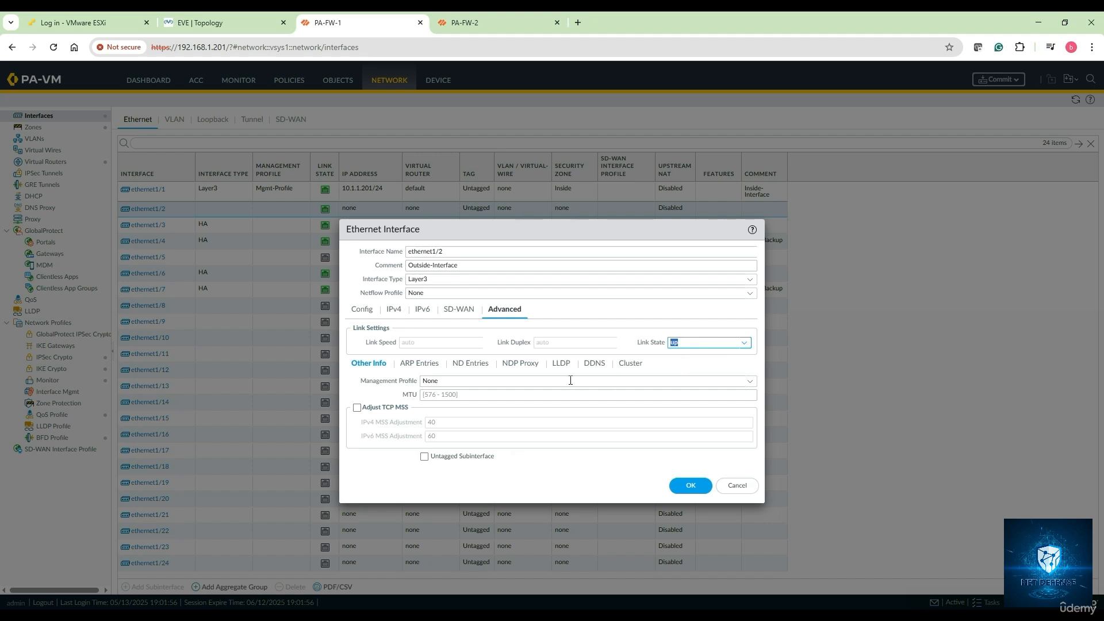
{"action": "left_click", "coordinate": [753, 383]}
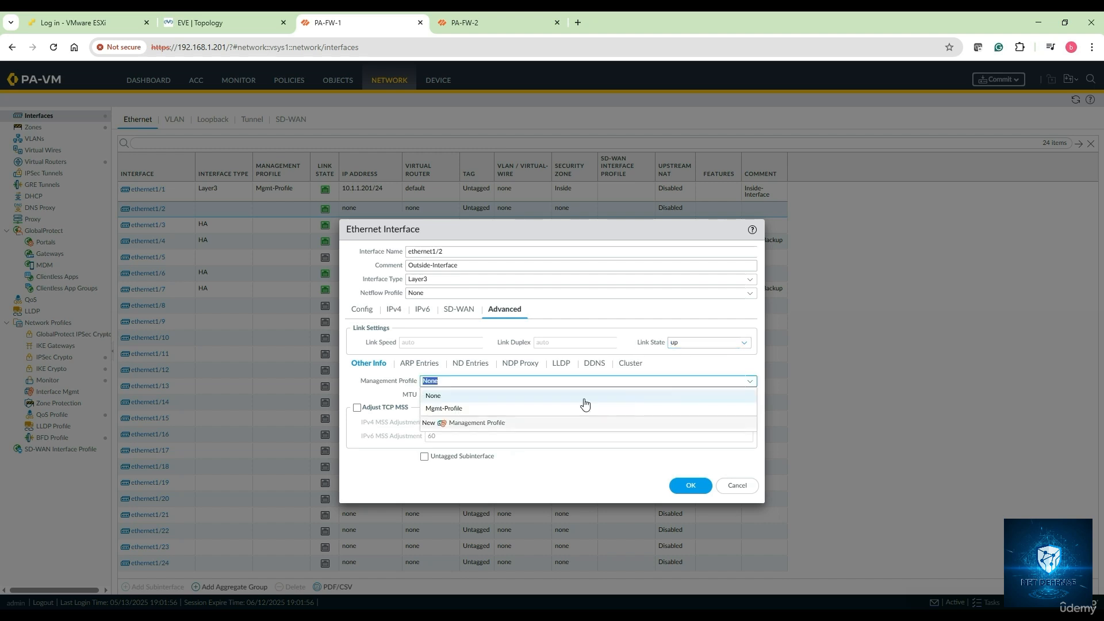
{"action": "left_click", "coordinate": [457, 409]}
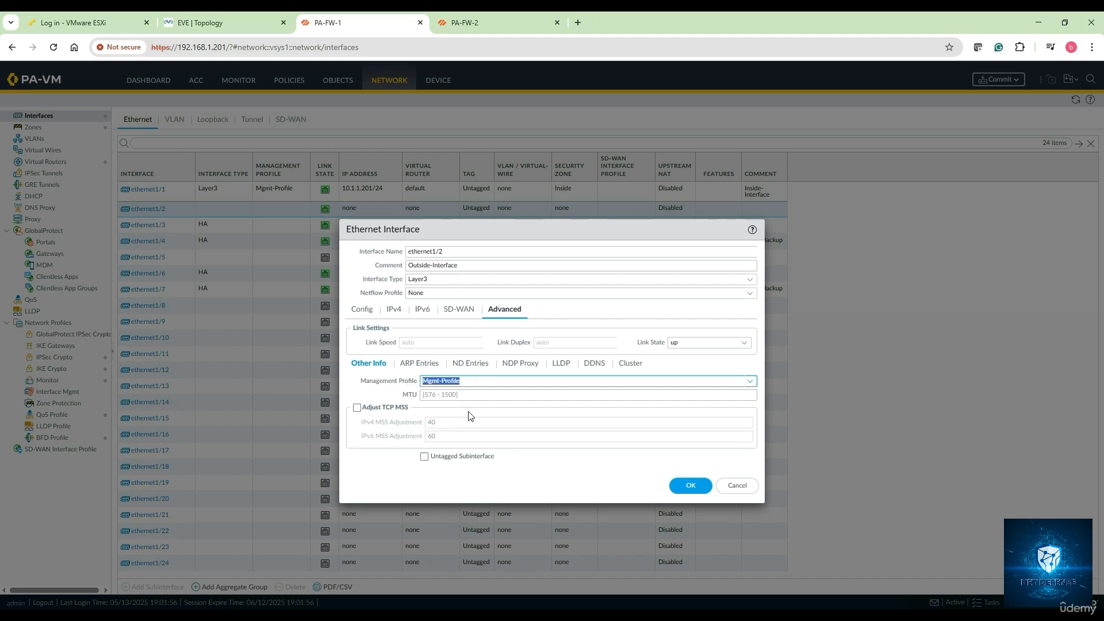
{"action": "left_click", "coordinate": [688, 488]}
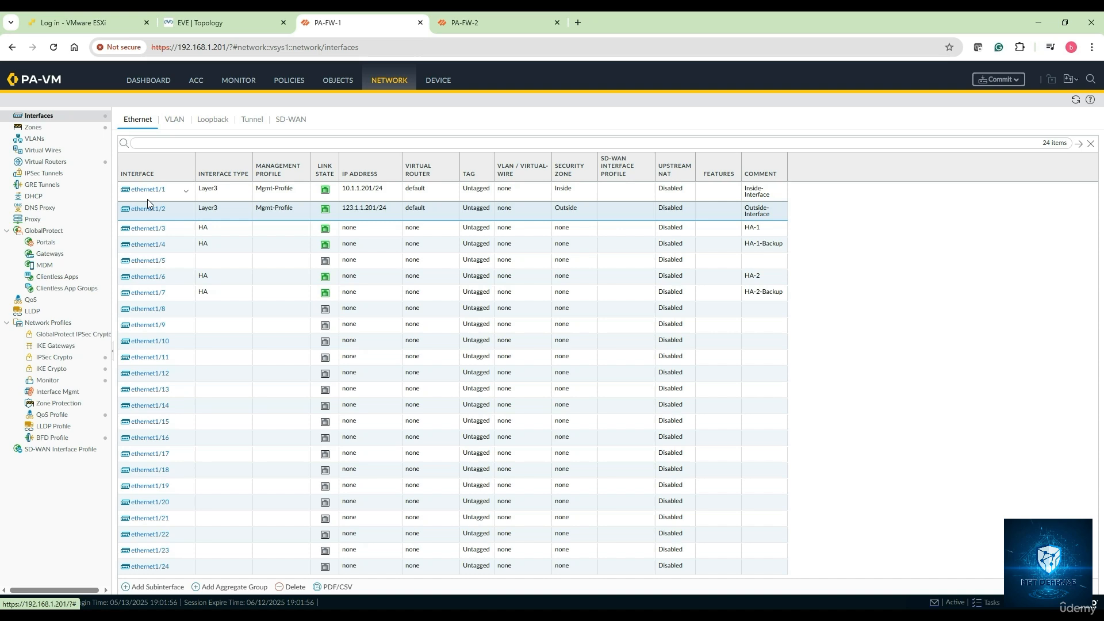
Step: Go to Virtual Routers, check the topology diagram, and open the default router
{"action": "left_click", "coordinate": [52, 161]}
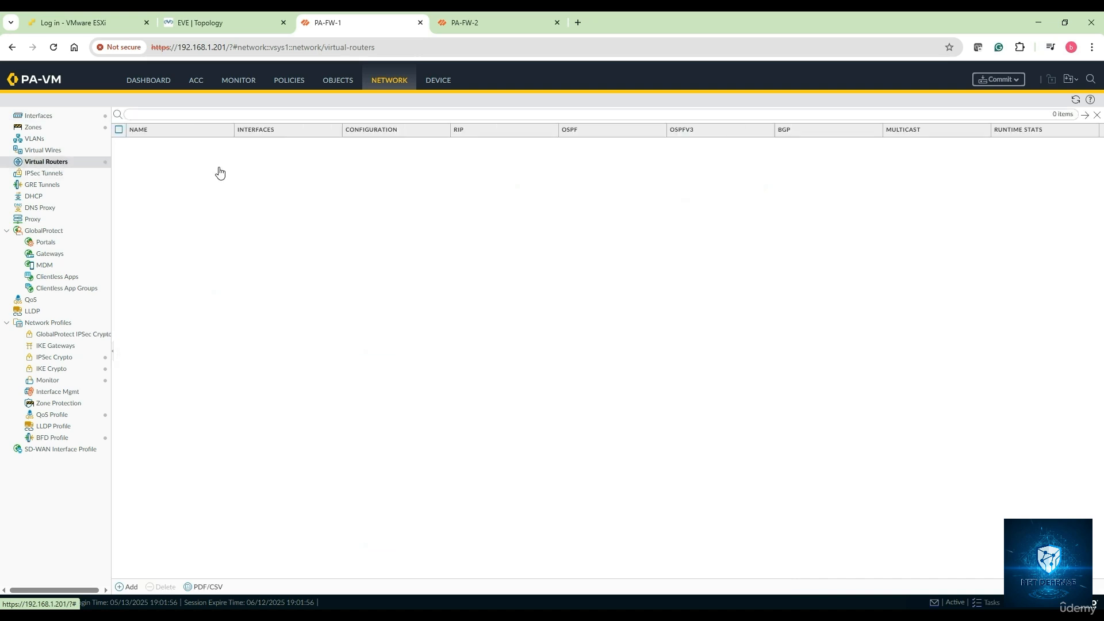
{"action": "left_click", "coordinate": [226, 28]}
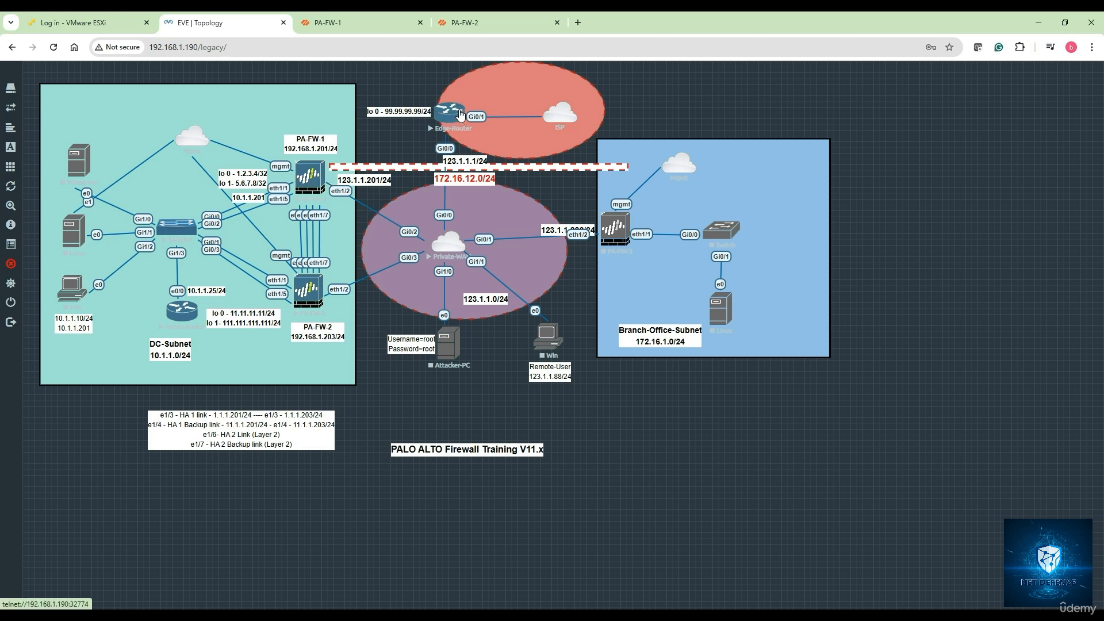
{"action": "left_click", "coordinate": [340, 24]}
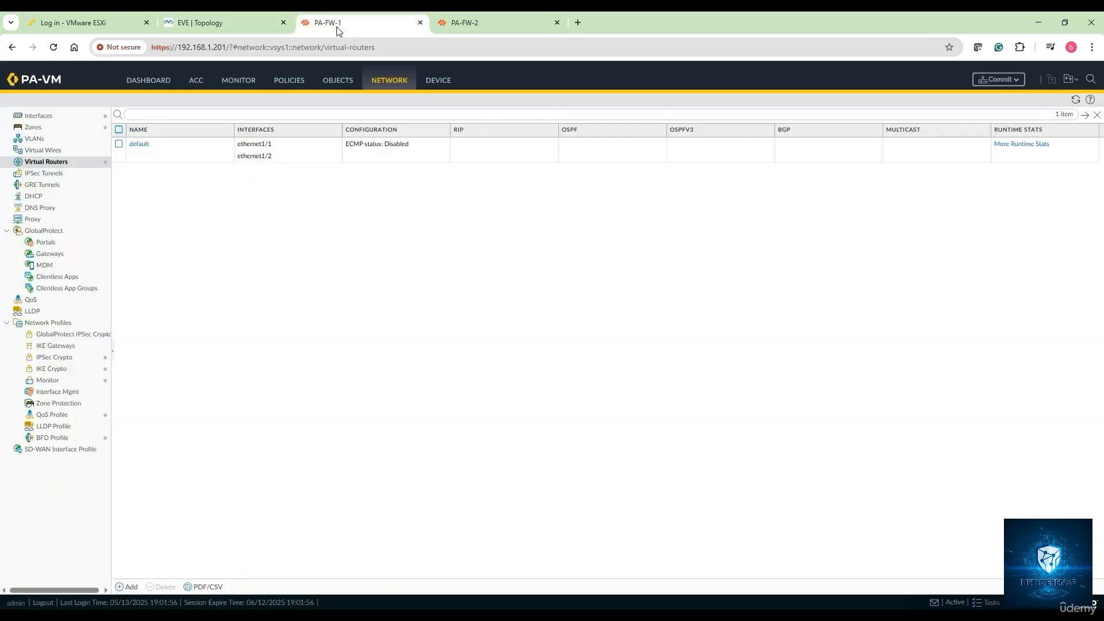
{"action": "left_click", "coordinate": [141, 144]}
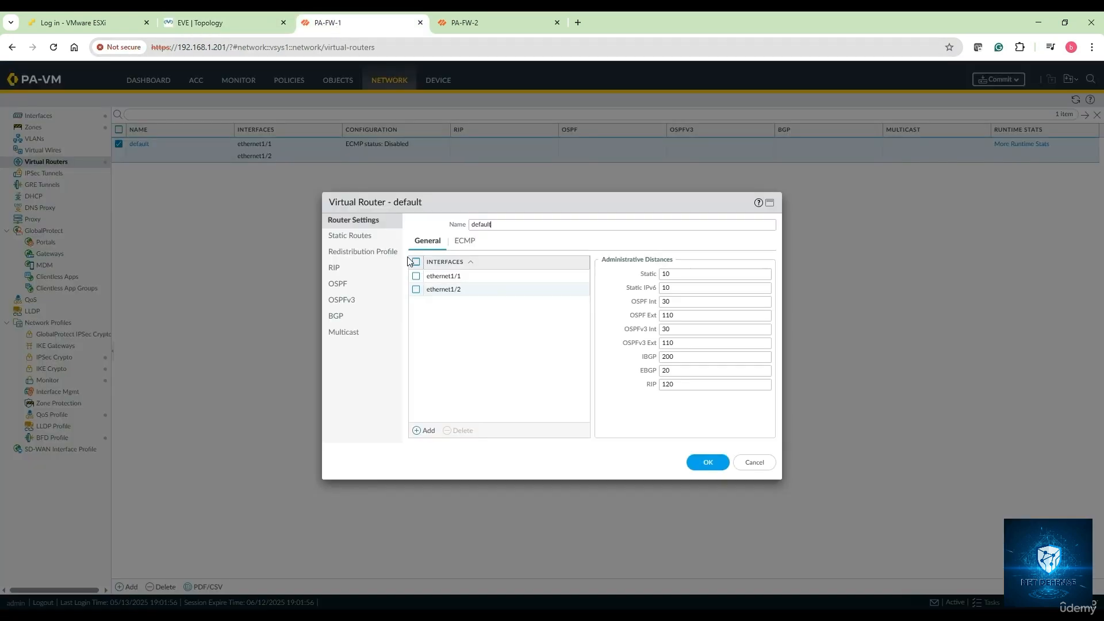
Step: Add static route Default-Route 0.0.0.0/0 via ethernet1/2, next hop 123.1.1.1, and apply
{"action": "left_click", "coordinate": [368, 237]}
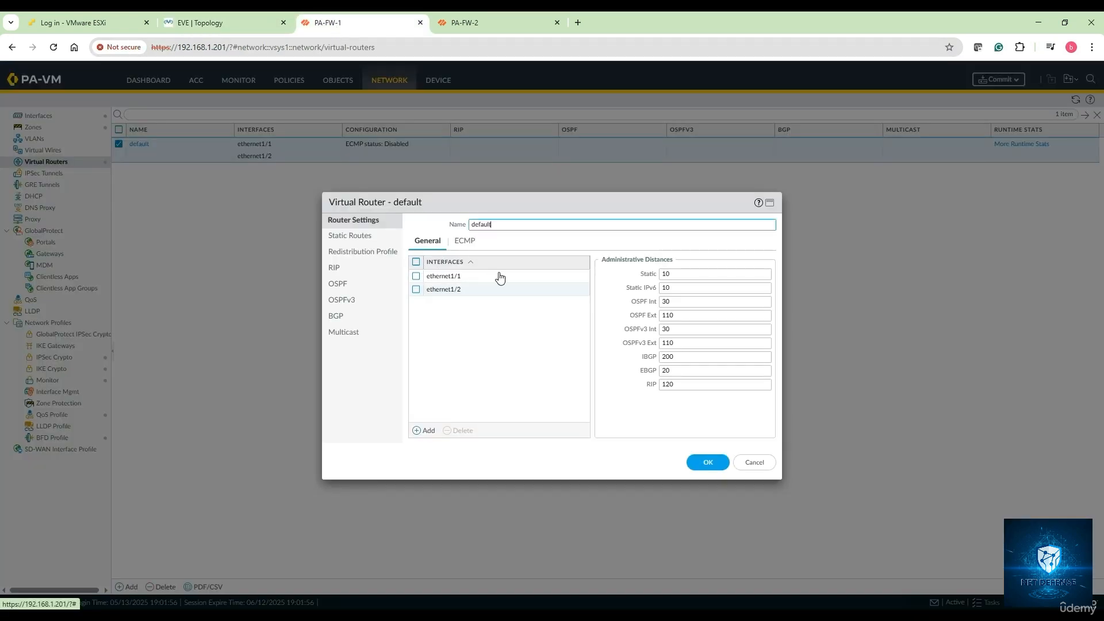
{"action": "left_click", "coordinate": [425, 433]}
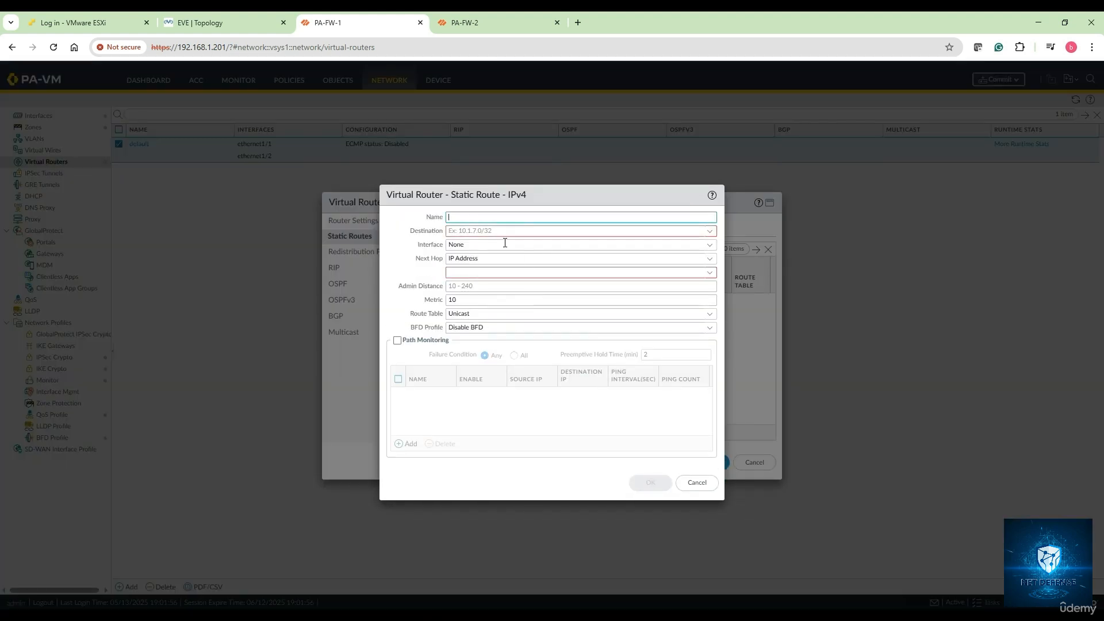
{"action": "type", "text": "Default-Route"}
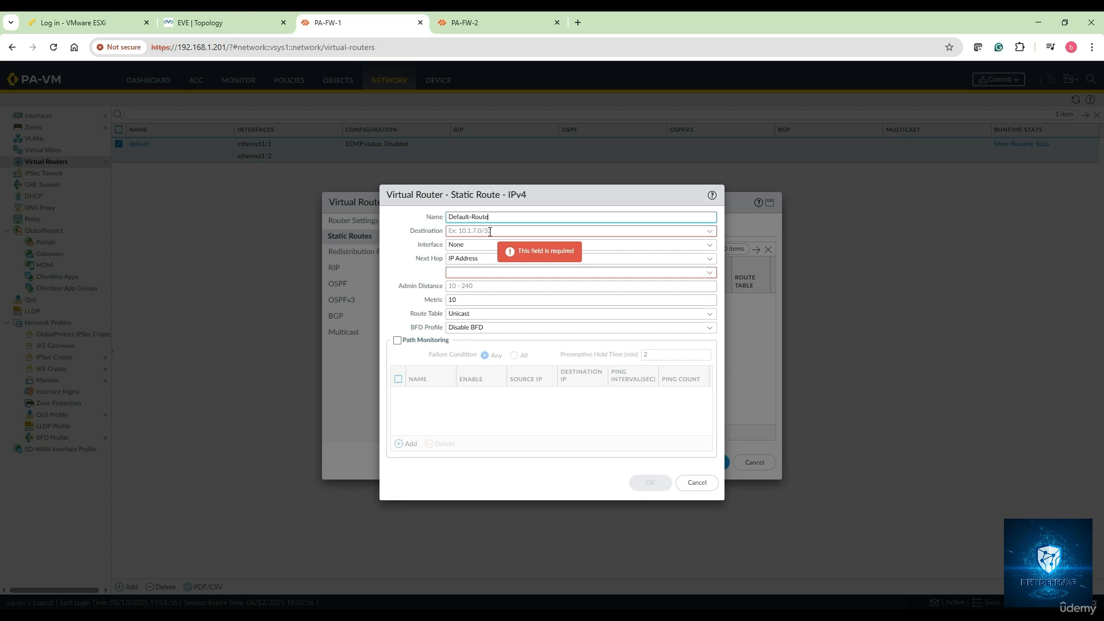
{"action": "left_click", "coordinate": [490, 231]}
{"action": "type", "text": "0.0"}
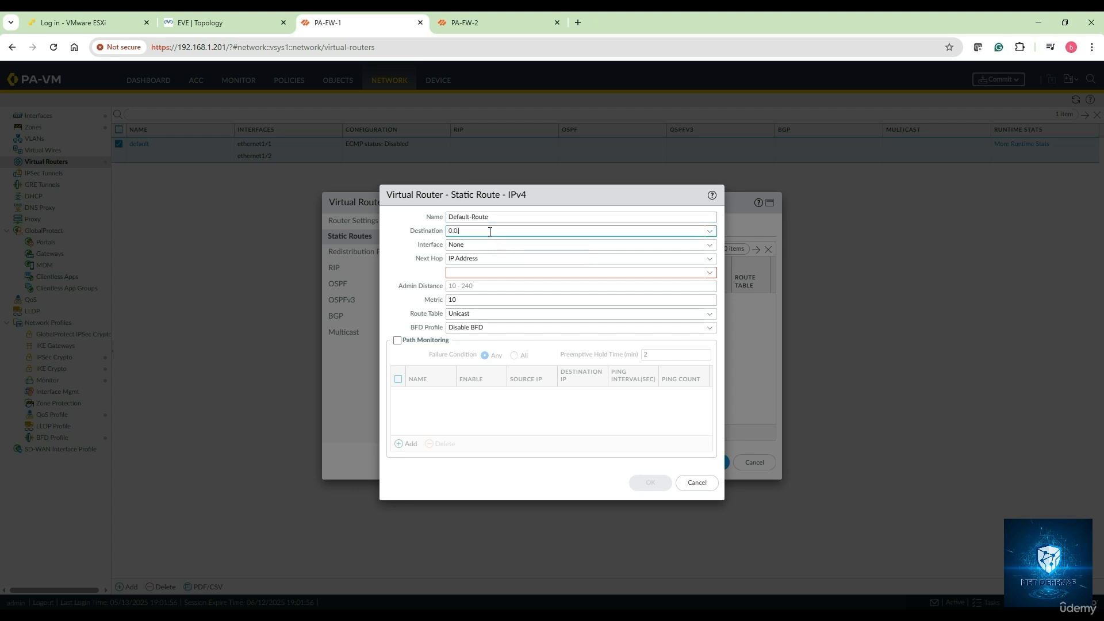
{"action": "type", "text": ".0.0/0"}
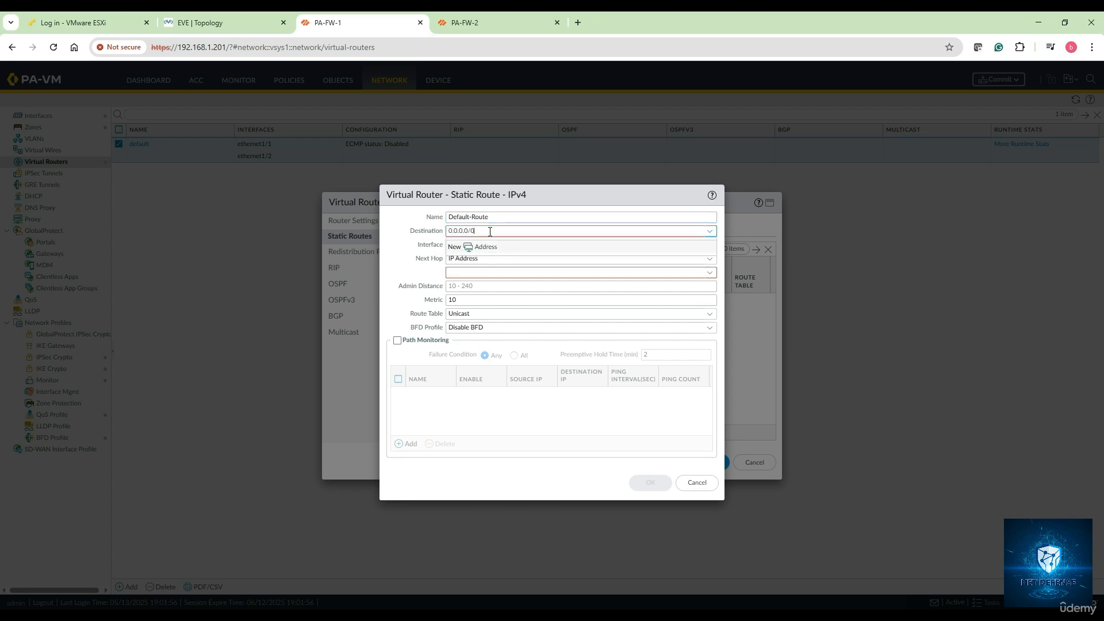
{"action": "left_click", "coordinate": [507, 274]}
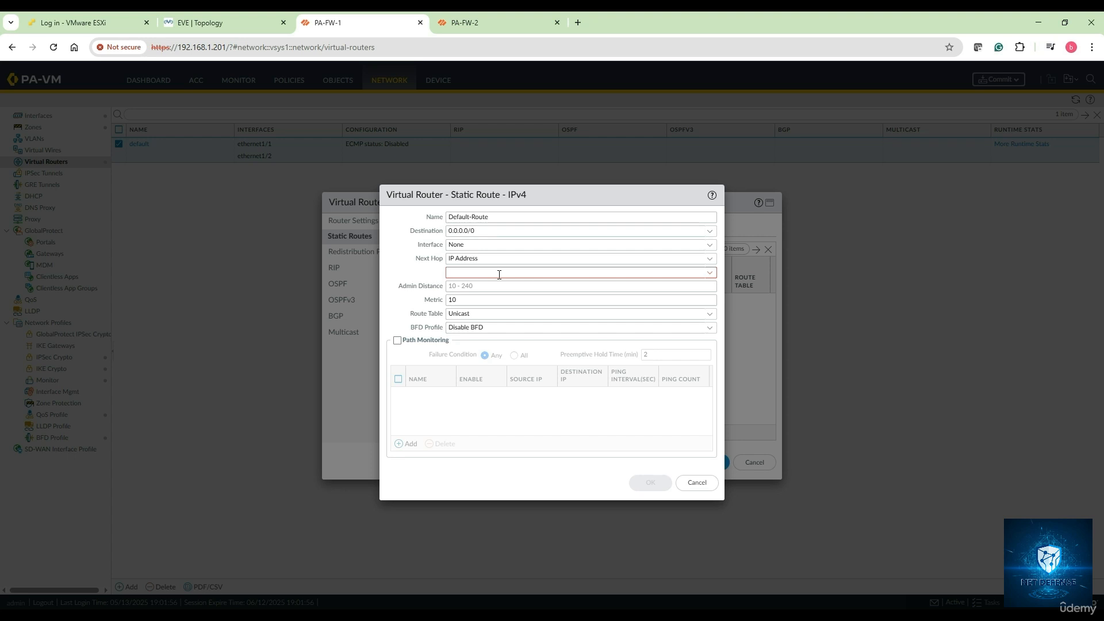
{"action": "left_click", "coordinate": [710, 248]}
{"action": "left_click", "coordinate": [526, 284]}
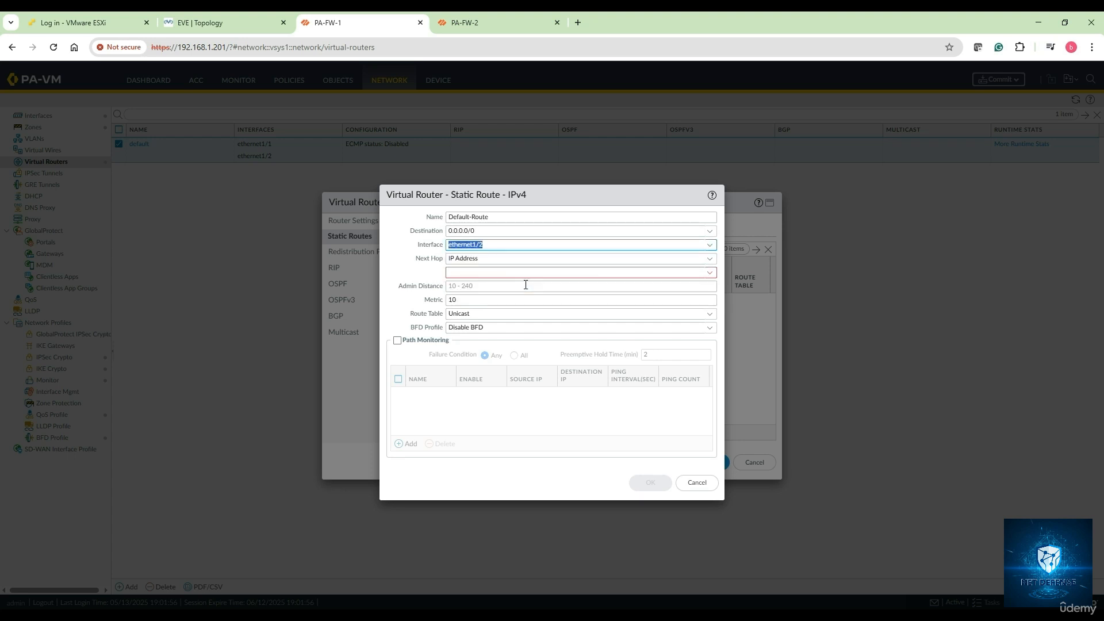
{"action": "left_click", "coordinate": [655, 271]}
{"action": "type", "text": "123.1.1.1"}
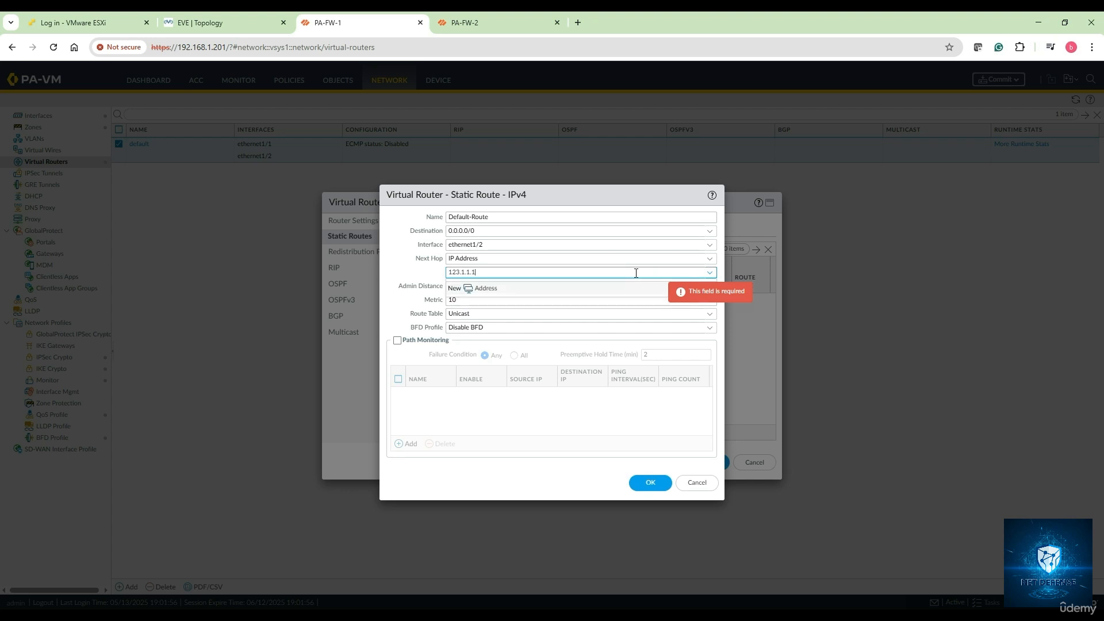
{"action": "left_click", "coordinate": [435, 271]}
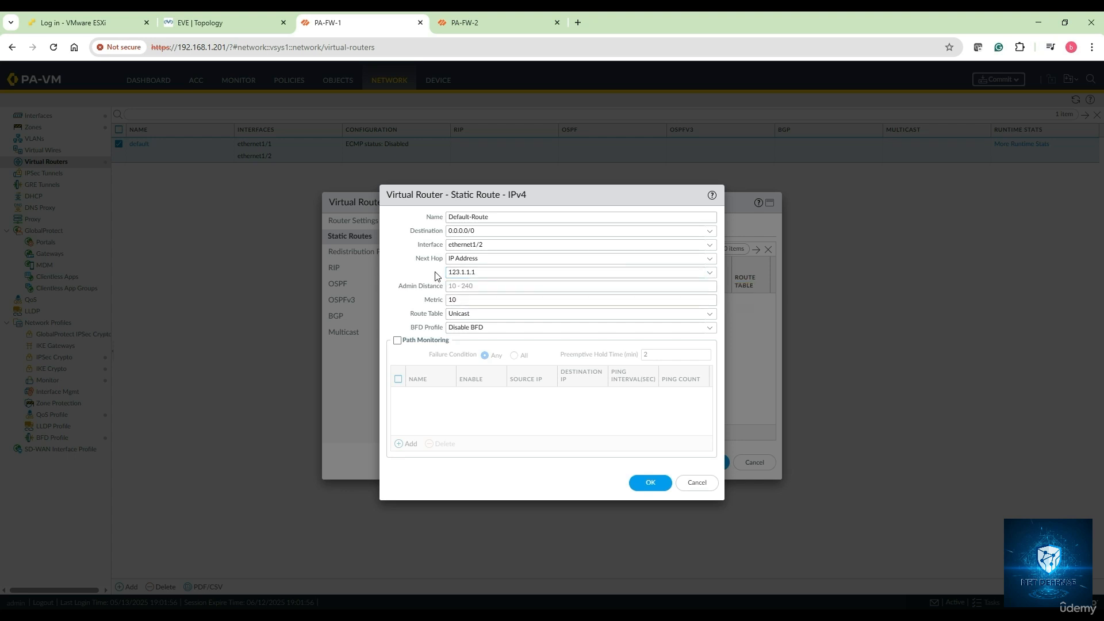
{"action": "left_click", "coordinate": [650, 483]}
{"action": "left_click", "coordinate": [701, 461]}
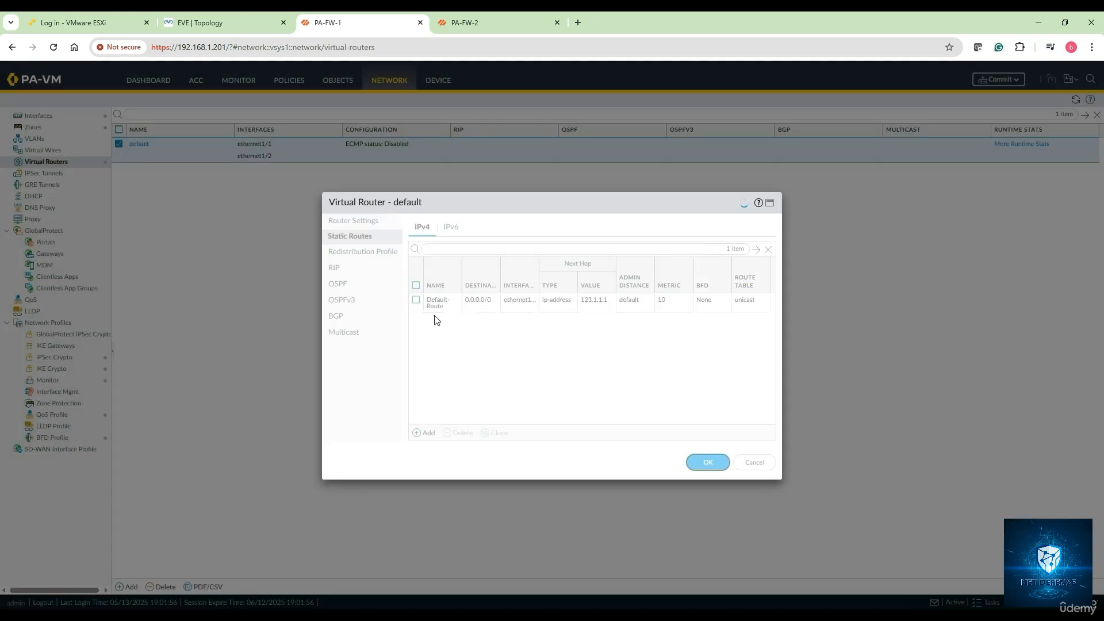
Step: Check the topology, then go to Policies > NAT and start a new NAT rule
{"action": "left_click", "coordinate": [212, 22]}
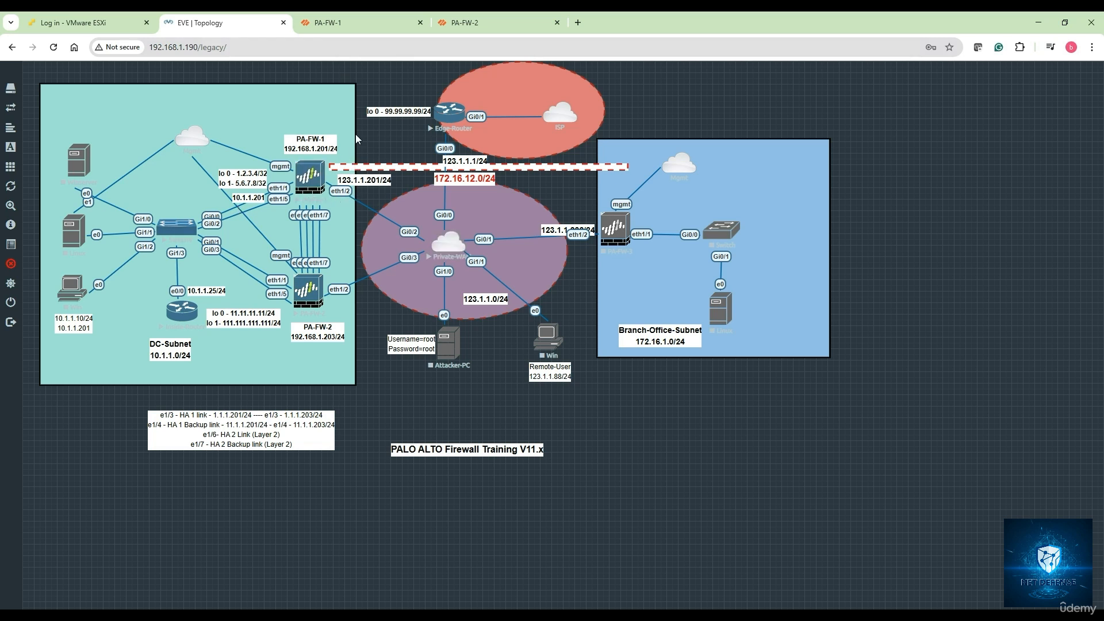
{"action": "left_click", "coordinate": [343, 24]}
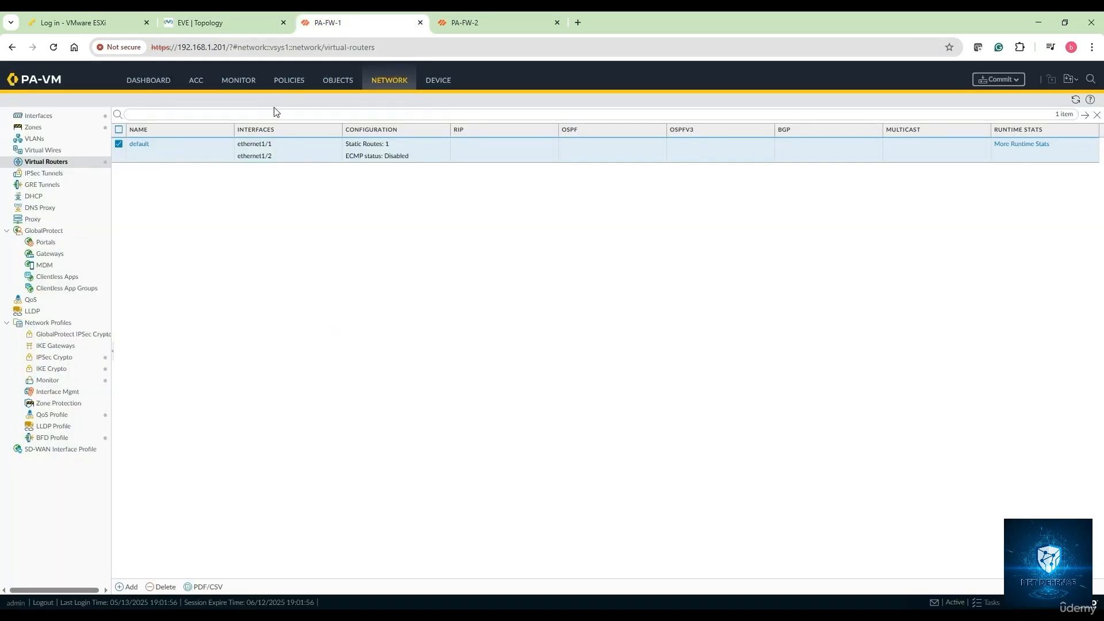
{"action": "left_click", "coordinate": [291, 80]}
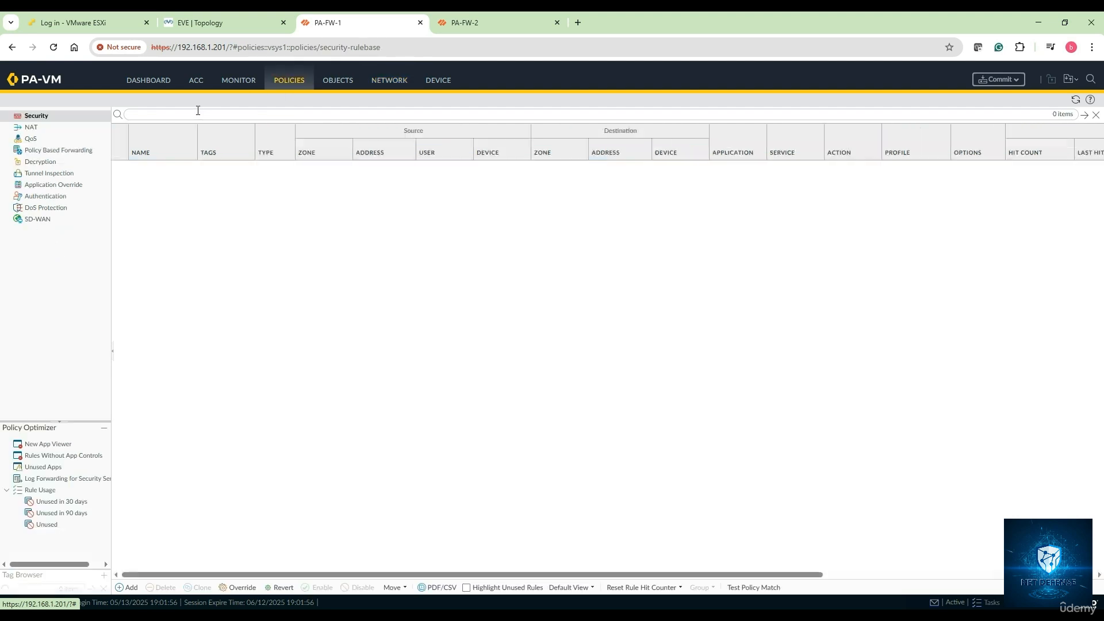
{"action": "left_click", "coordinate": [42, 125]}
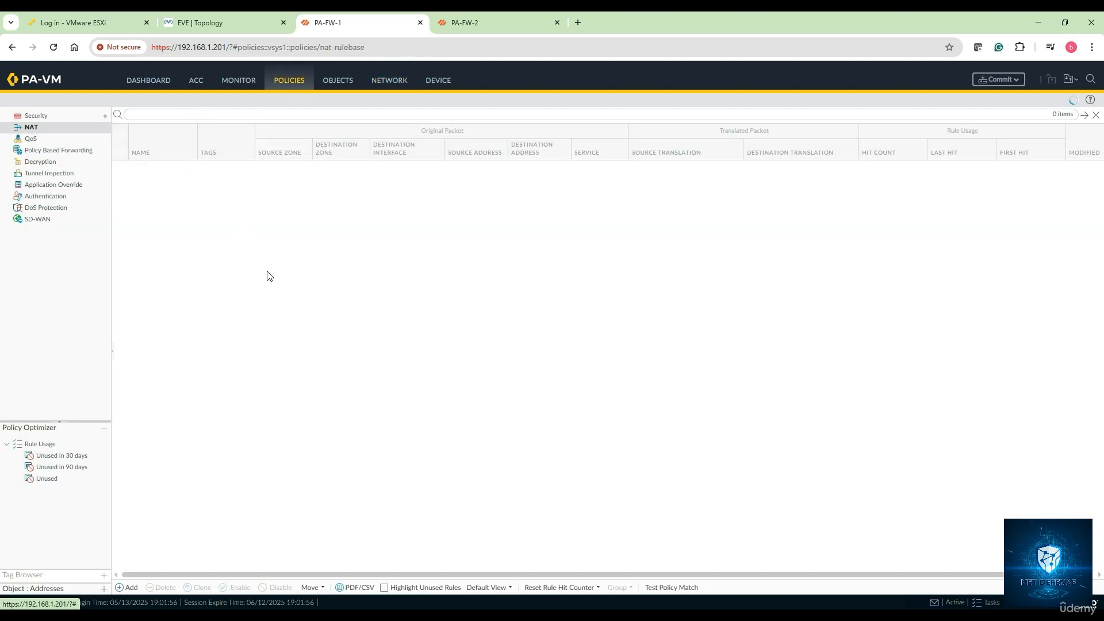
{"action": "left_click", "coordinate": [130, 586]}
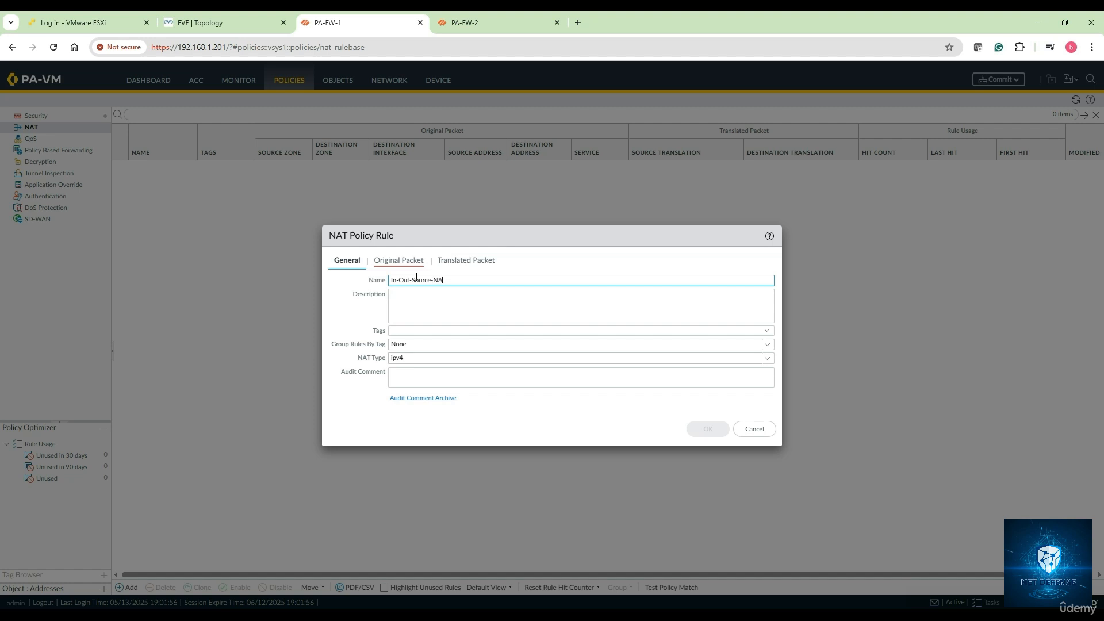
Step: Match NAT traffic from zone Inside to Outside via ethernet1/2 with source 10.1.1.0/24
{"action": "left_click", "coordinate": [399, 262]}
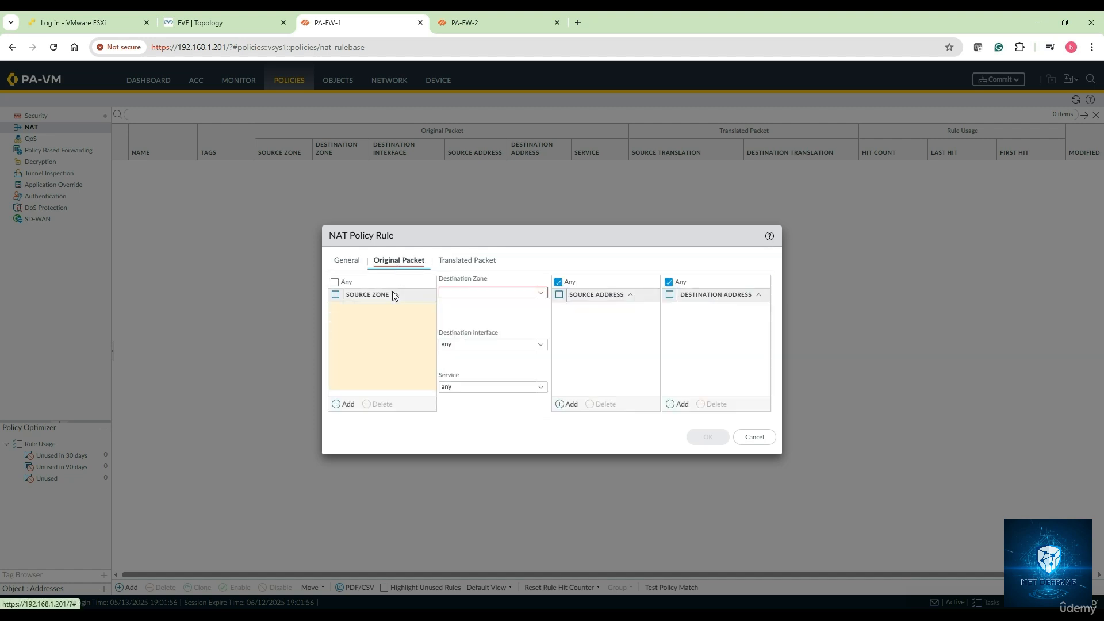
{"action": "left_click", "coordinate": [344, 404]}
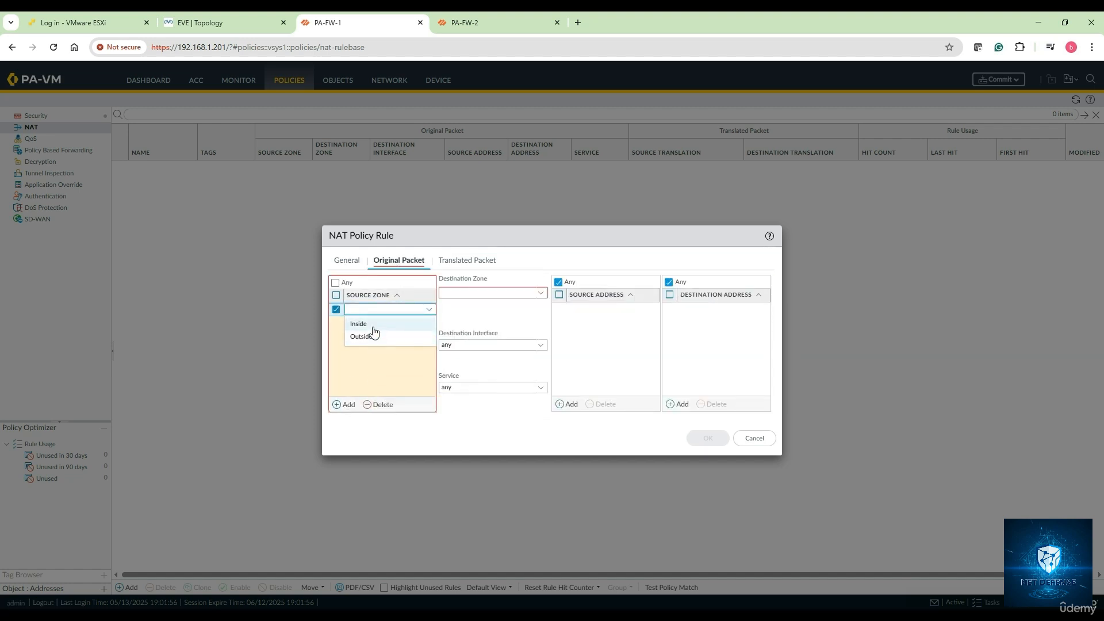
{"action": "left_click", "coordinate": [367, 324]}
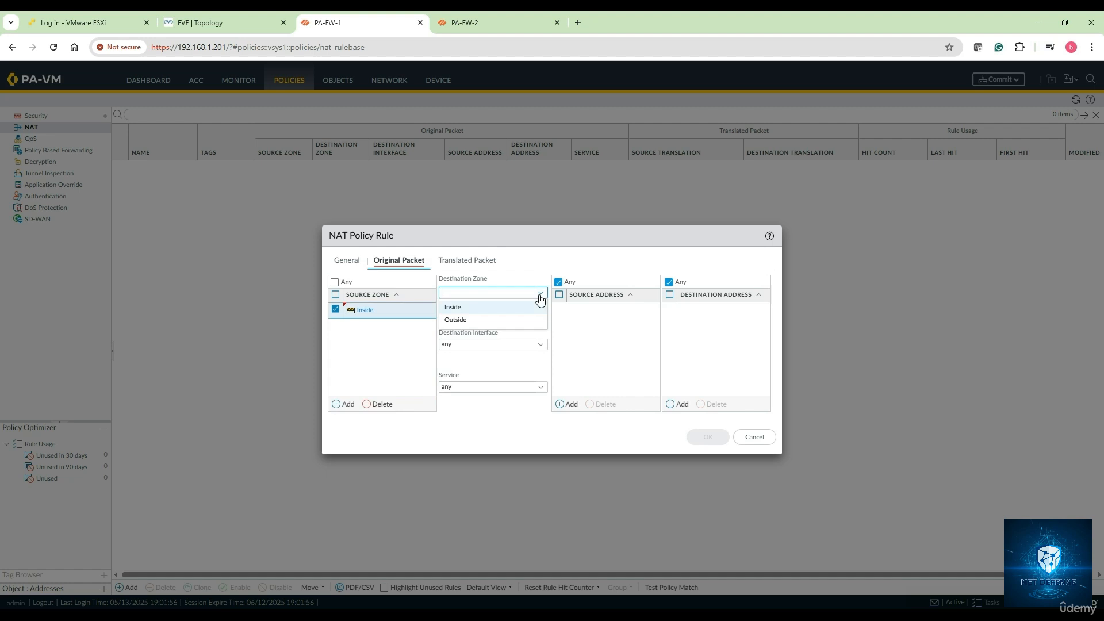
{"action": "left_click", "coordinate": [505, 319]}
{"action": "left_click", "coordinate": [535, 345]}
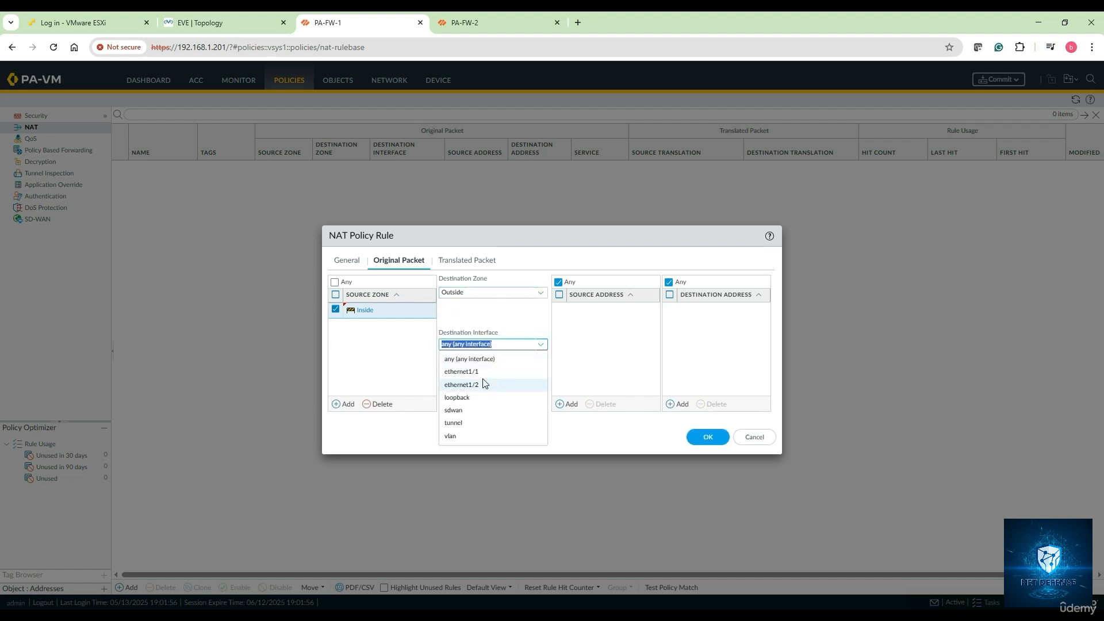
{"action": "left_click", "coordinate": [506, 384]}
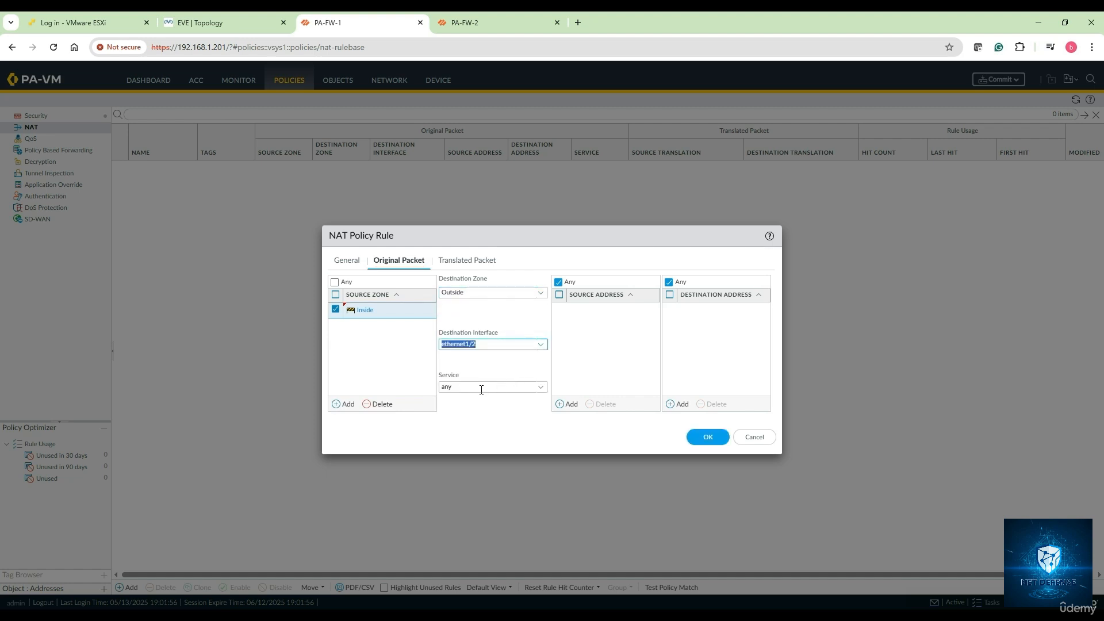
{"action": "left_click", "coordinate": [570, 403]}
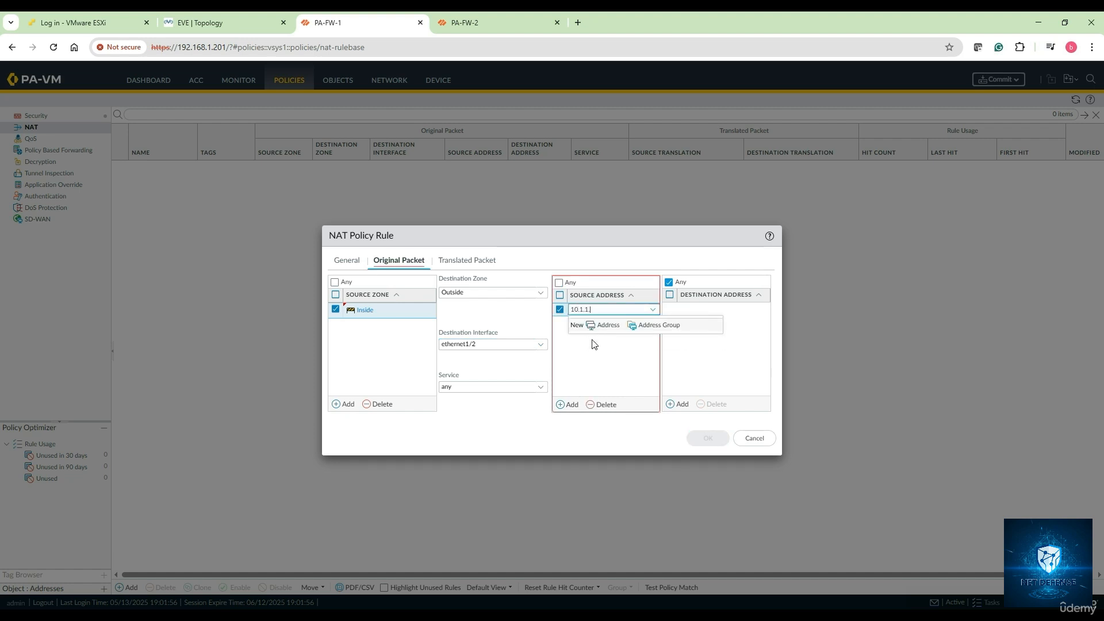
{"action": "type", "text": "10.1.1.0/24"}
{"action": "left_click", "coordinate": [588, 377]}
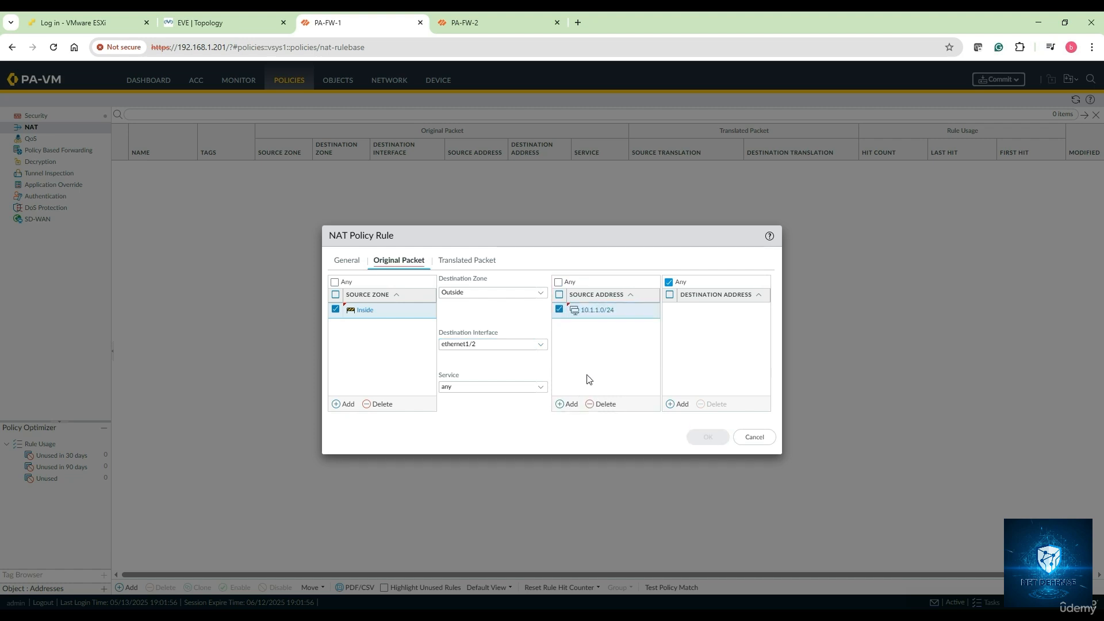
{"action": "left_click", "coordinate": [464, 264]}
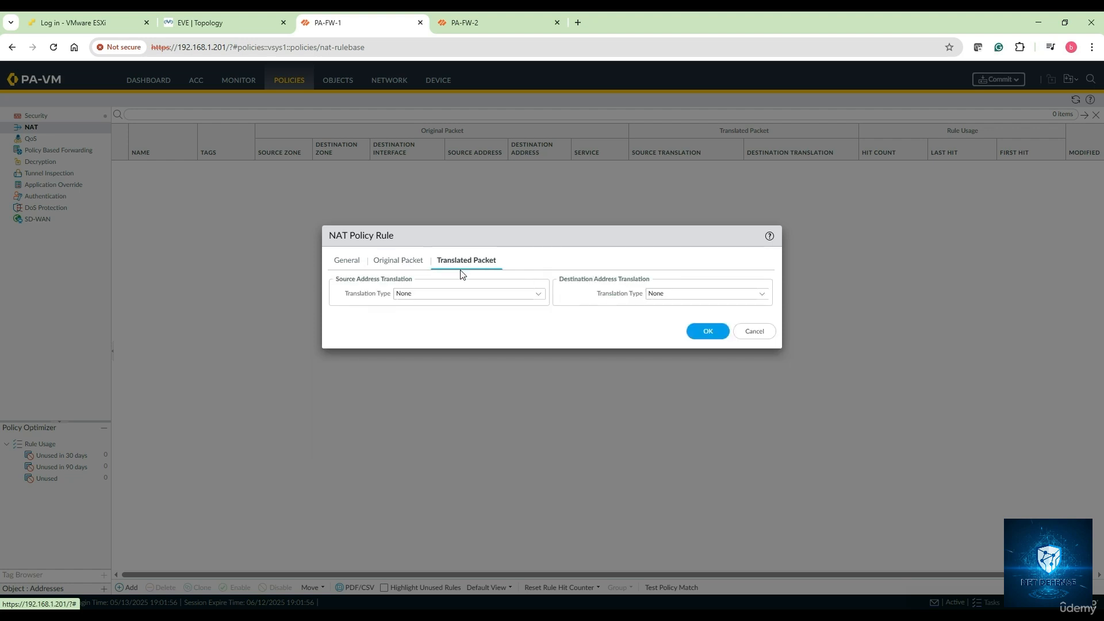
Step: Translate sources by Dynamic IP And Port to ethernet1/2's 123.1.1.201/24 and save the rule
{"action": "left_click", "coordinate": [542, 296]}
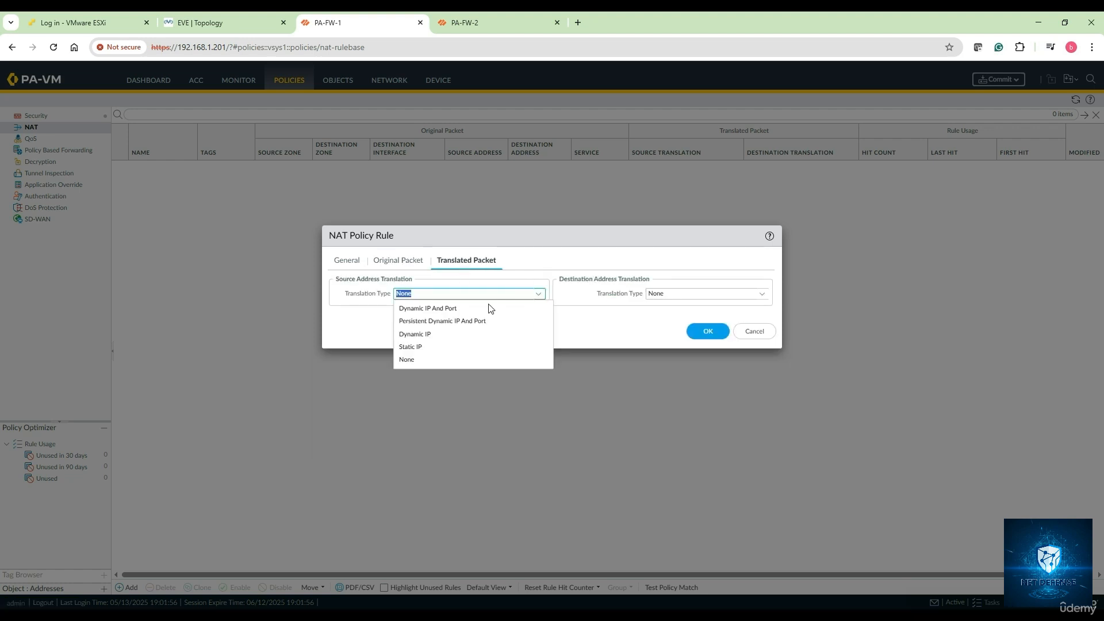
{"action": "left_click", "coordinate": [442, 314]}
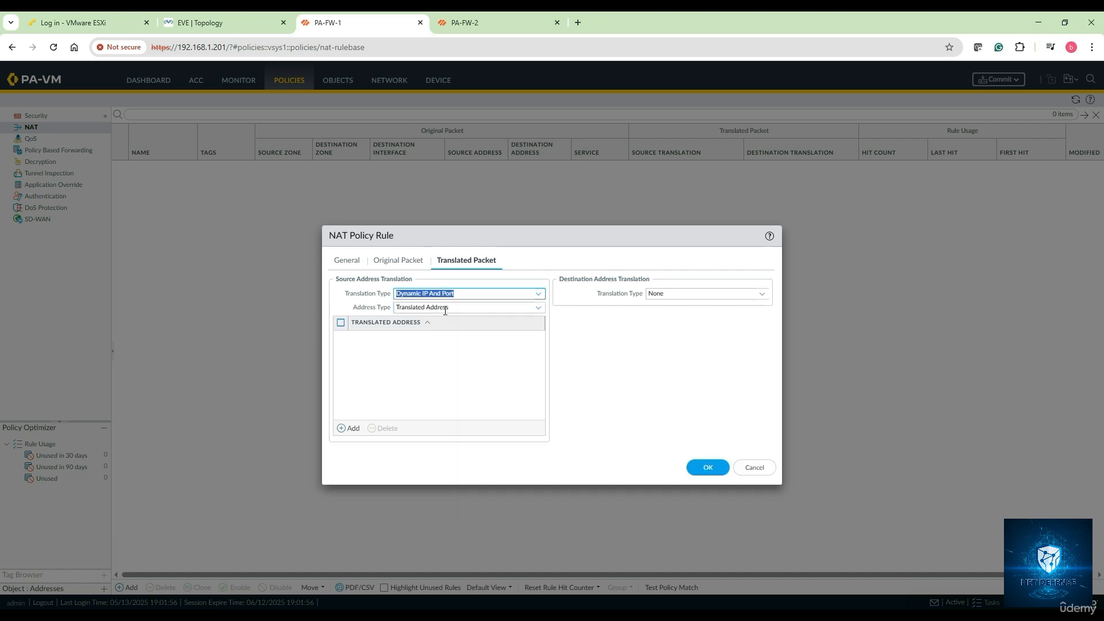
{"action": "left_click", "coordinate": [538, 308]}
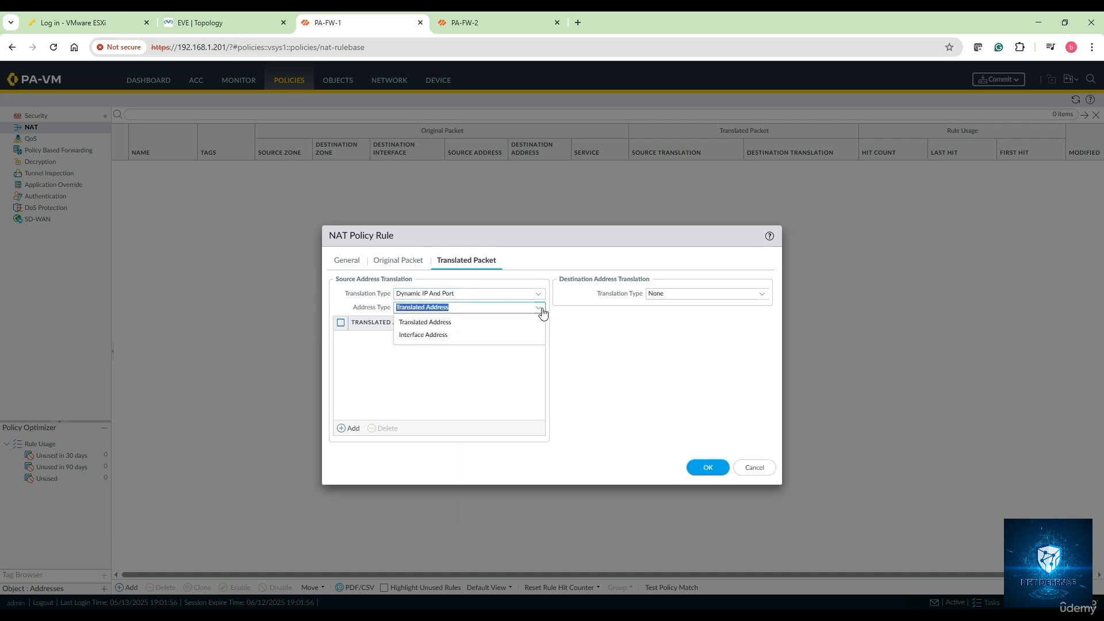
{"action": "left_click", "coordinate": [469, 335]}
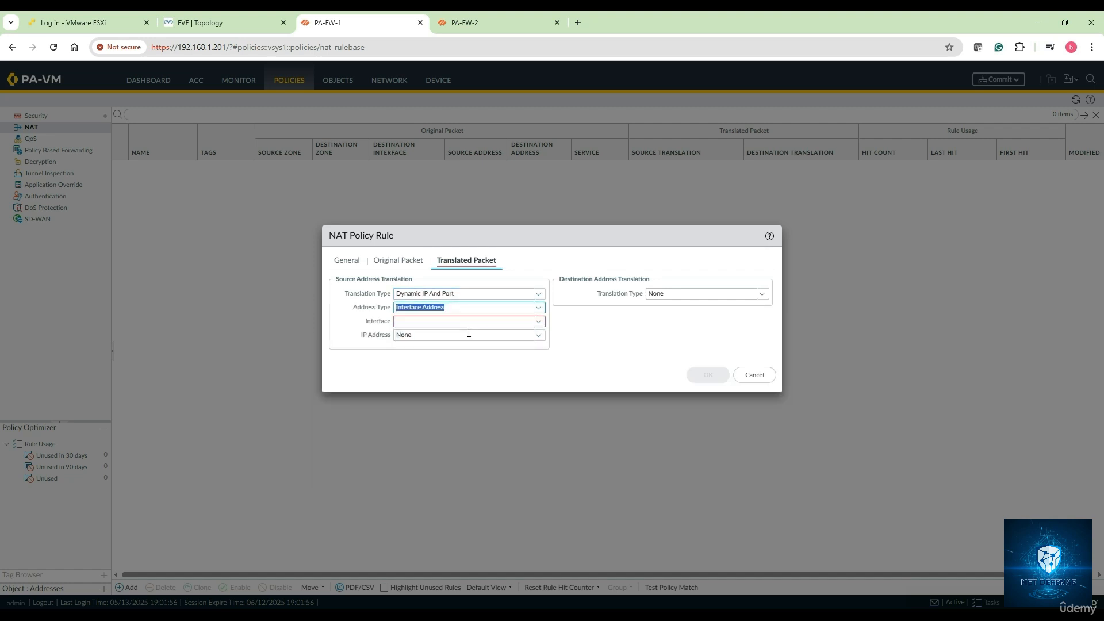
{"action": "left_click", "coordinate": [539, 329]}
{"action": "left_click", "coordinate": [460, 347]}
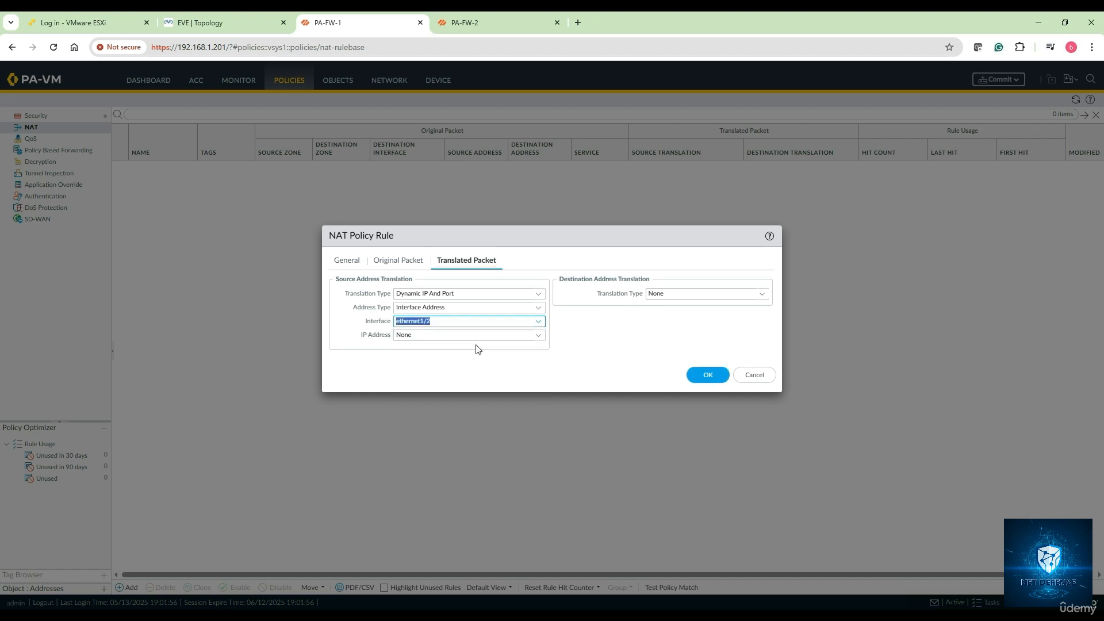
{"action": "left_click", "coordinate": [539, 343]}
{"action": "left_click", "coordinate": [460, 367]}
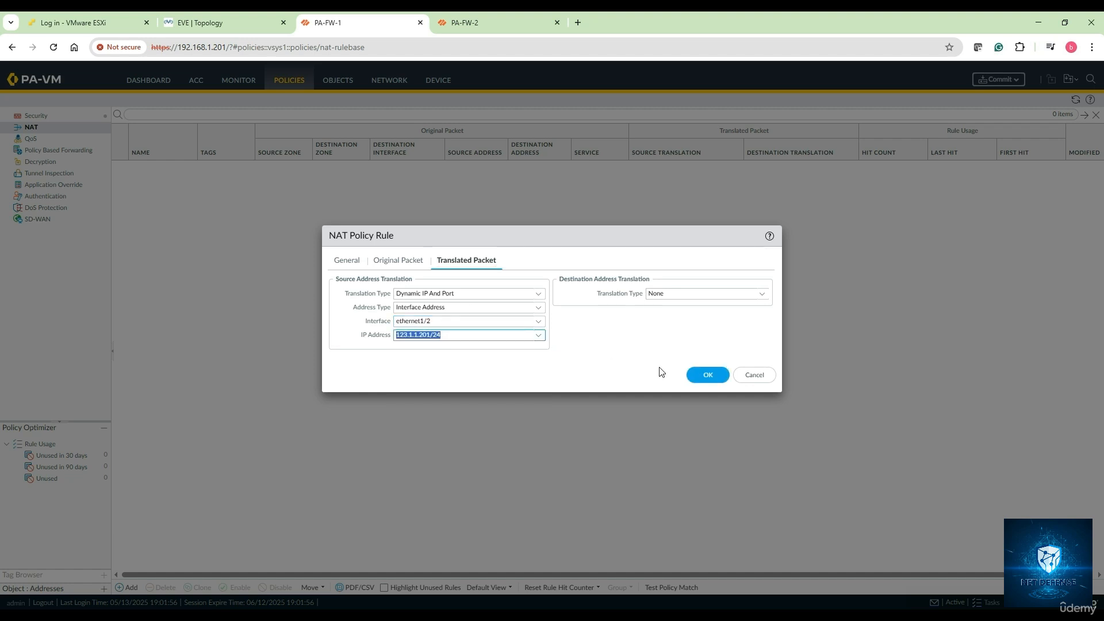
{"action": "left_click", "coordinate": [705, 376]}
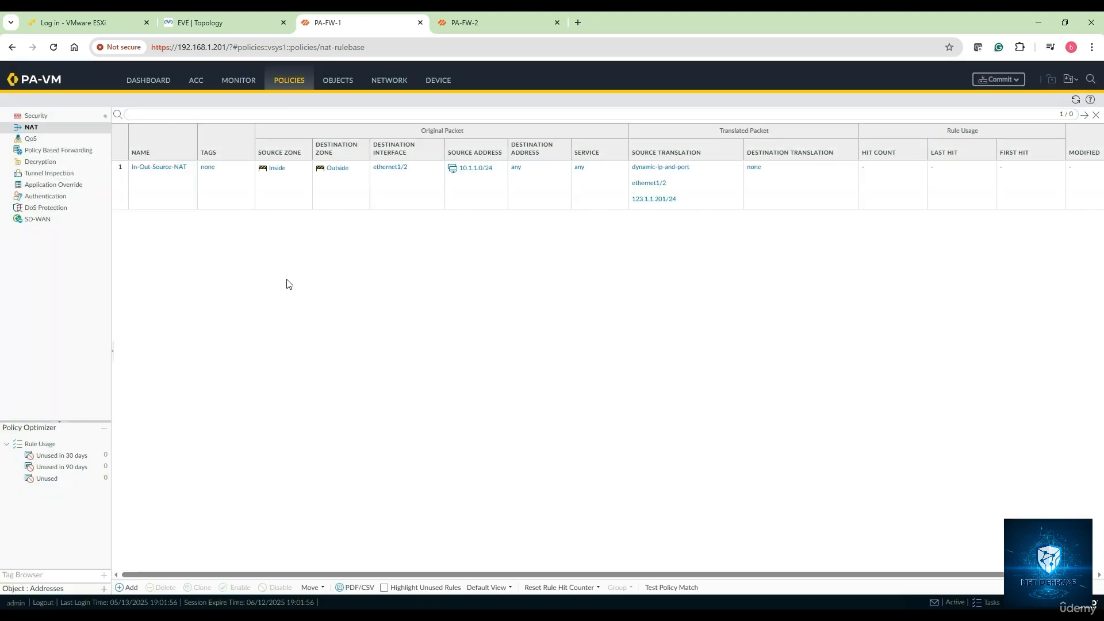
Step: On PA-FW-1, add security rule Allow-All-In-Out with source zone Inside and destination zone Outside
{"action": "left_click", "coordinate": [57, 116]}
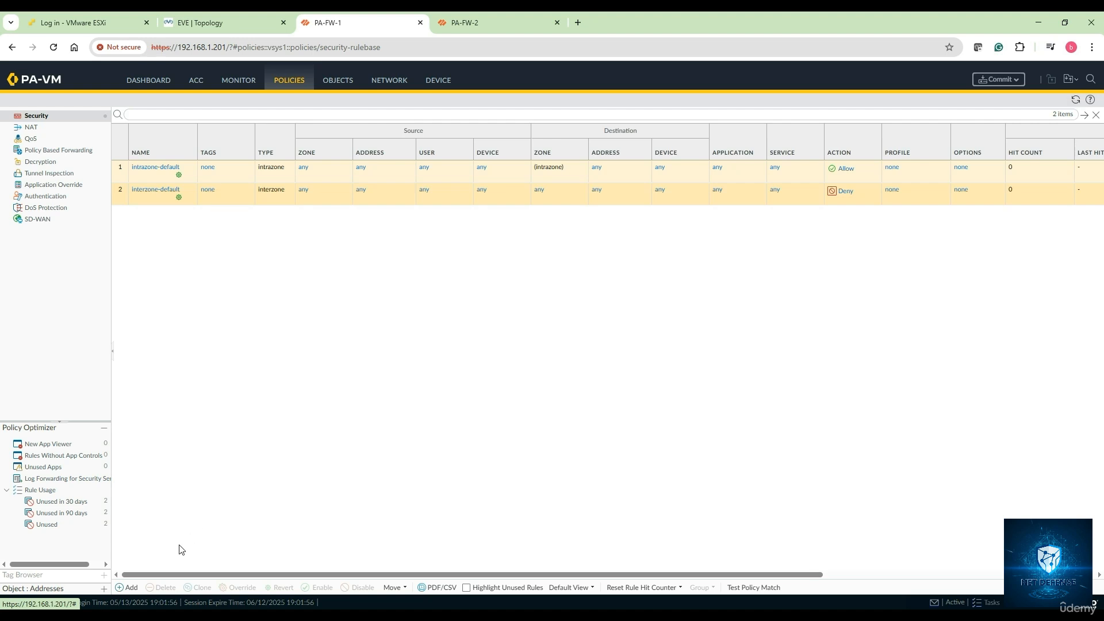
{"action": "left_click", "coordinate": [131, 588]}
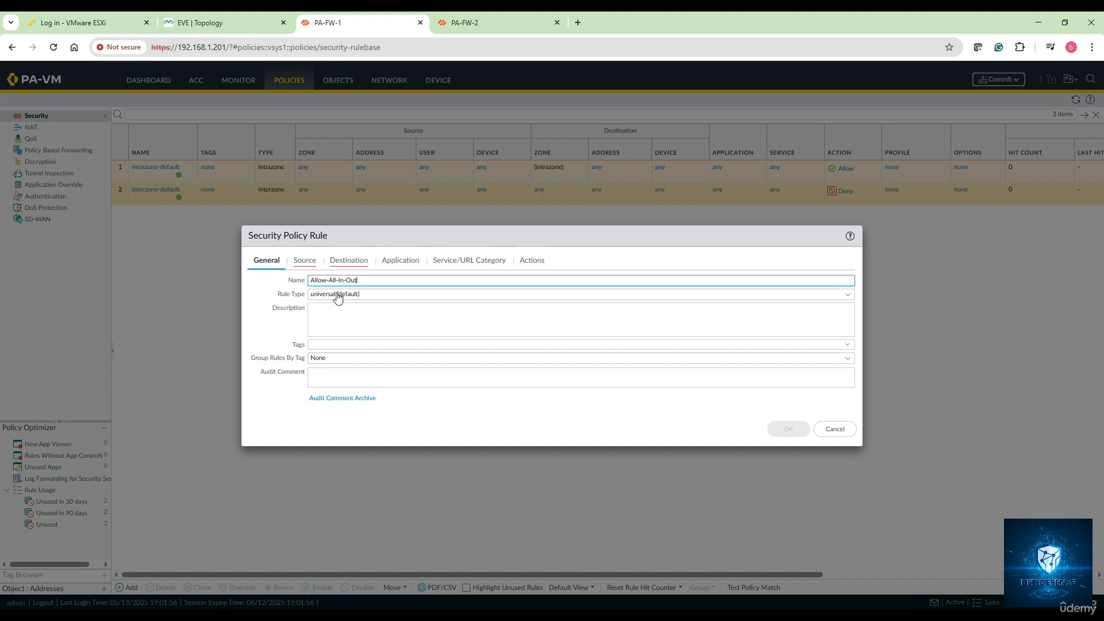
{"action": "left_click", "coordinate": [304, 260]}
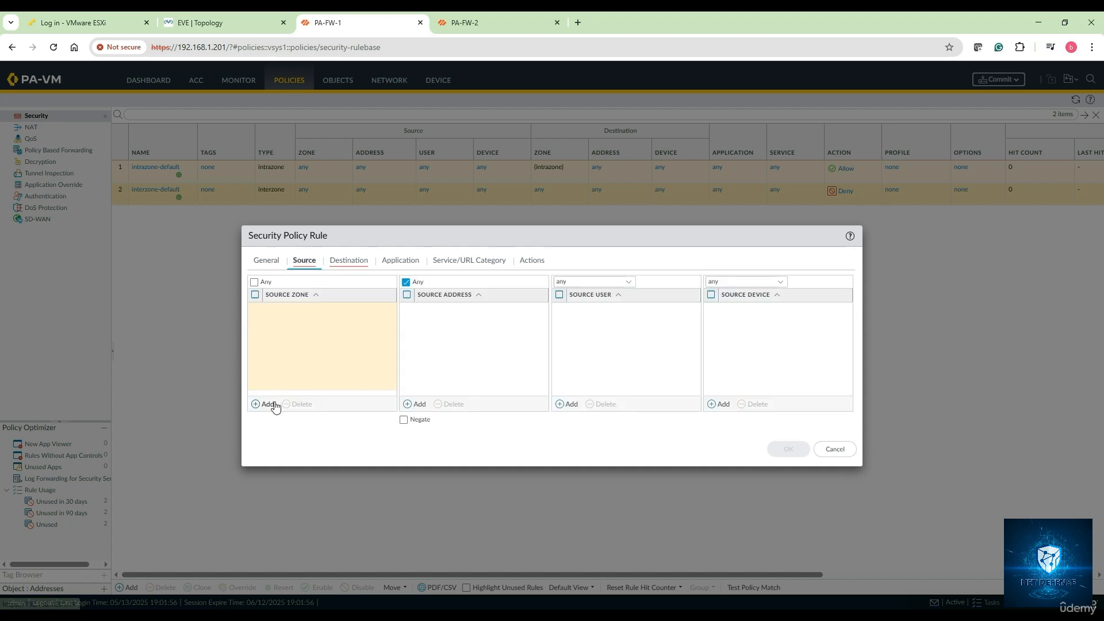
{"action": "left_click", "coordinate": [267, 405]}
{"action": "left_click", "coordinate": [301, 325]}
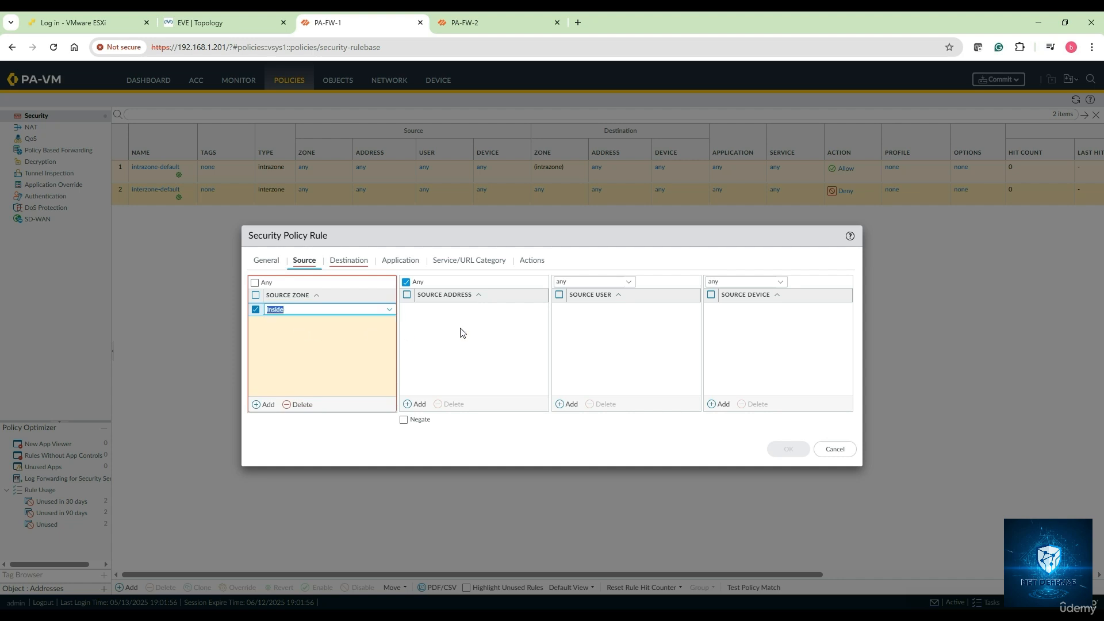
{"action": "left_click", "coordinate": [338, 261]}
{"action": "left_click", "coordinate": [262, 404]}
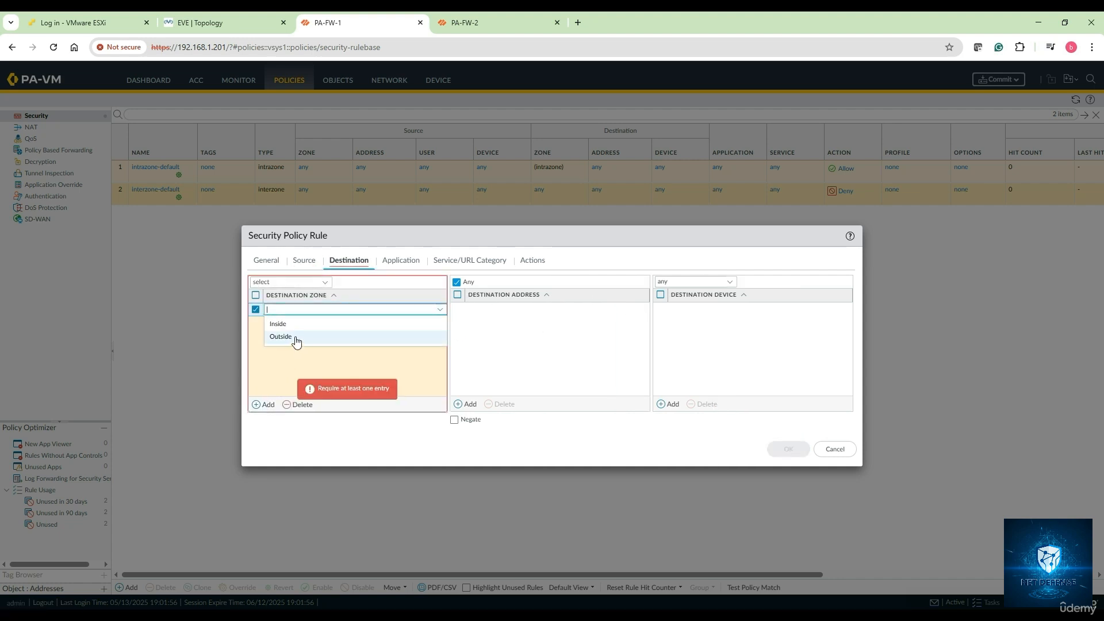
{"action": "left_click", "coordinate": [296, 339]}
Step: Keep the rule's application, service and Allow action, save it, and commit the configuration
{"action": "left_click", "coordinate": [409, 262]}
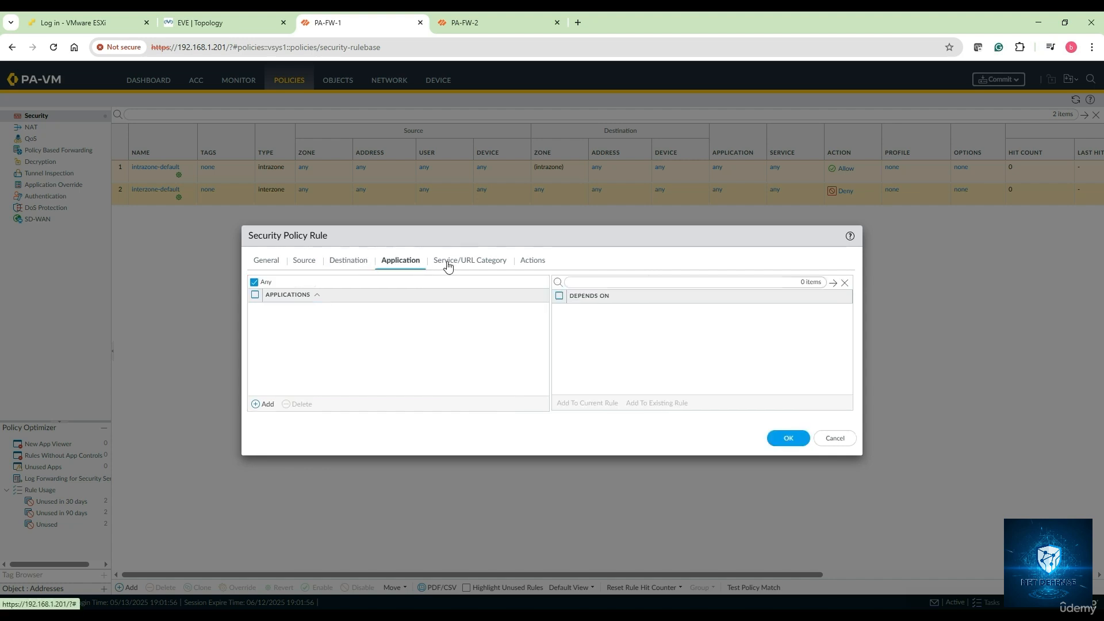
{"action": "left_click", "coordinate": [465, 262]}
{"action": "left_click", "coordinate": [549, 265]}
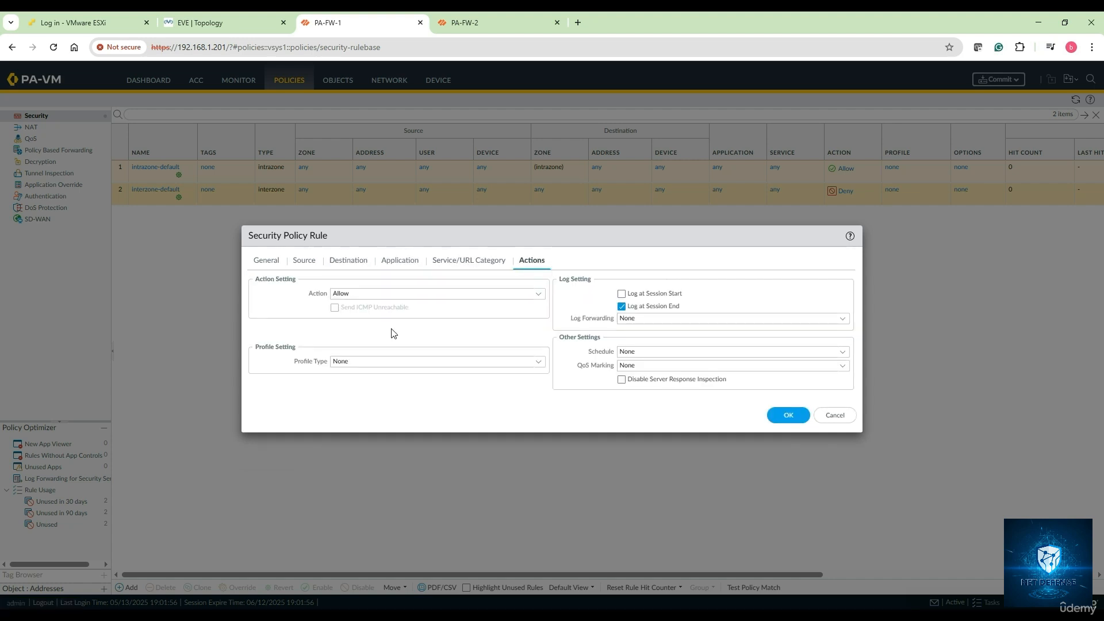
{"action": "left_click", "coordinate": [788, 415]}
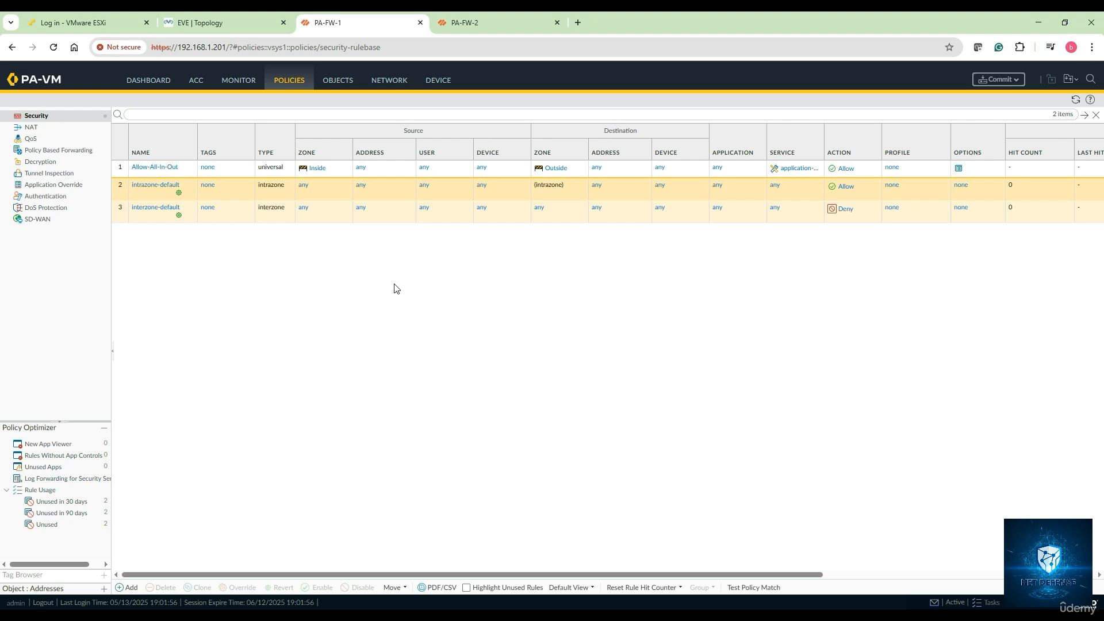
{"action": "left_click", "coordinate": [996, 80]}
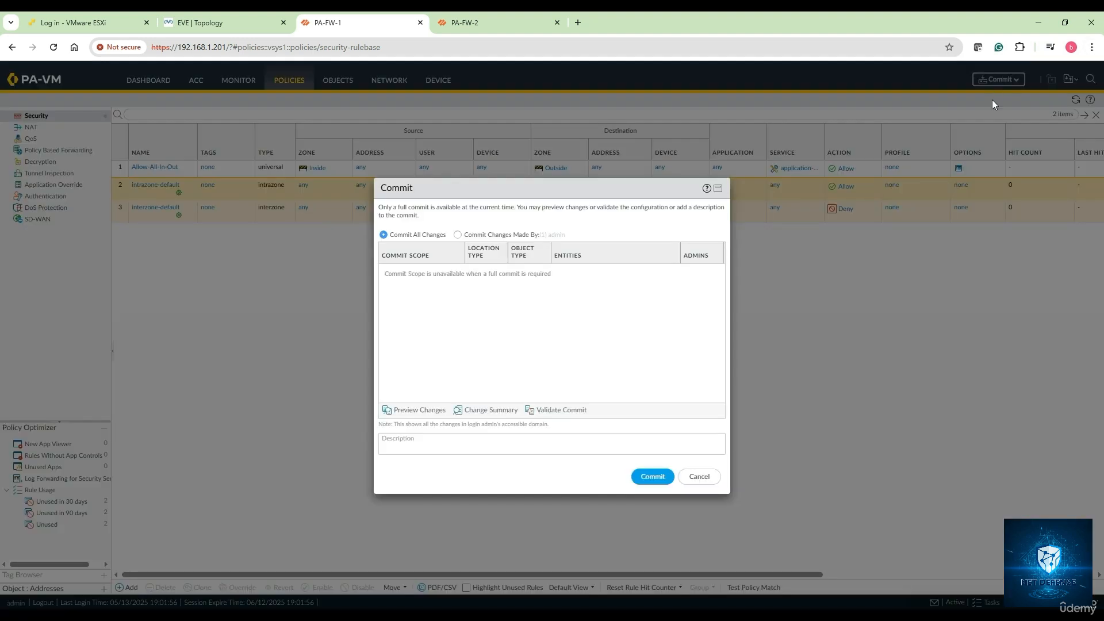
{"action": "left_click", "coordinate": [658, 477]}
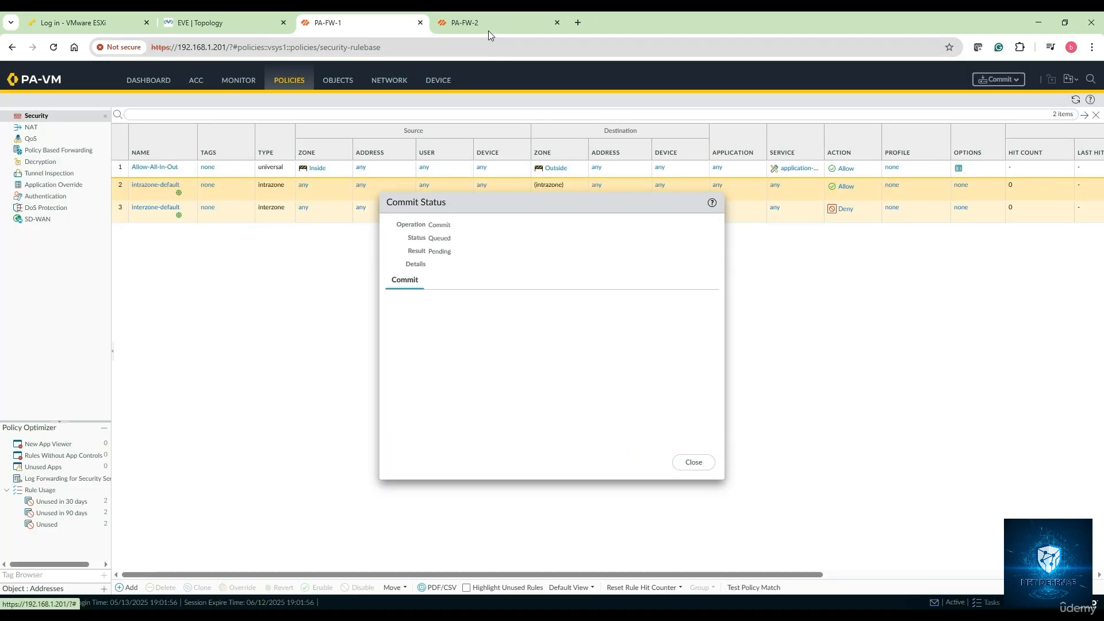
Step: Return to PA-FW-2, dismiss its welcome notice, and view its High Availability settings
{"action": "left_click", "coordinate": [488, 30]}
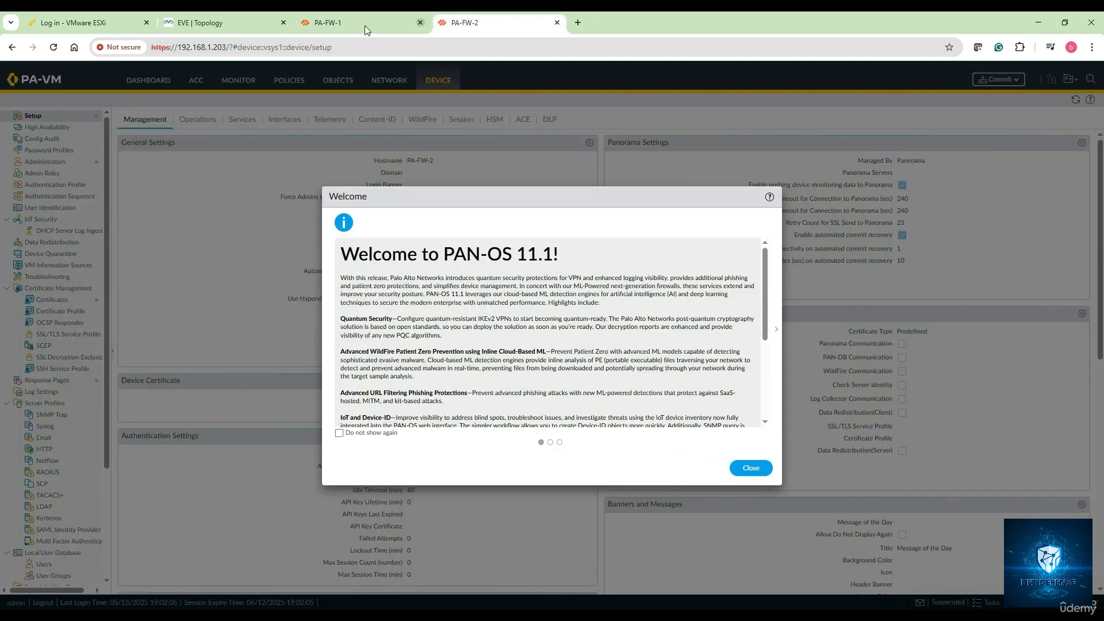
{"action": "left_click", "coordinate": [220, 24]}
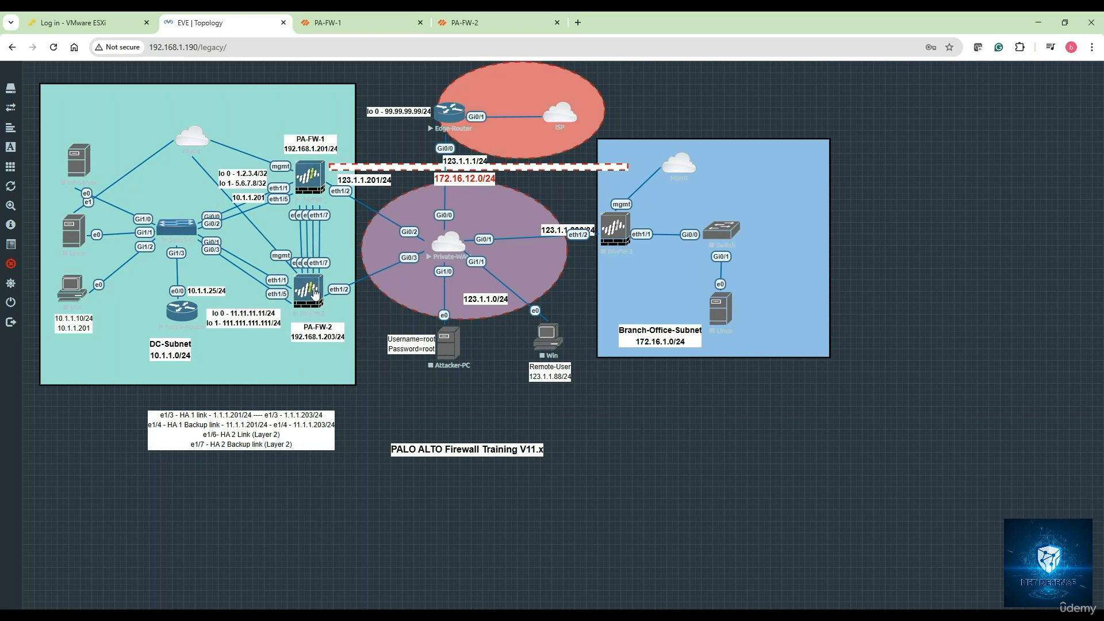
{"action": "left_click", "coordinate": [481, 20]}
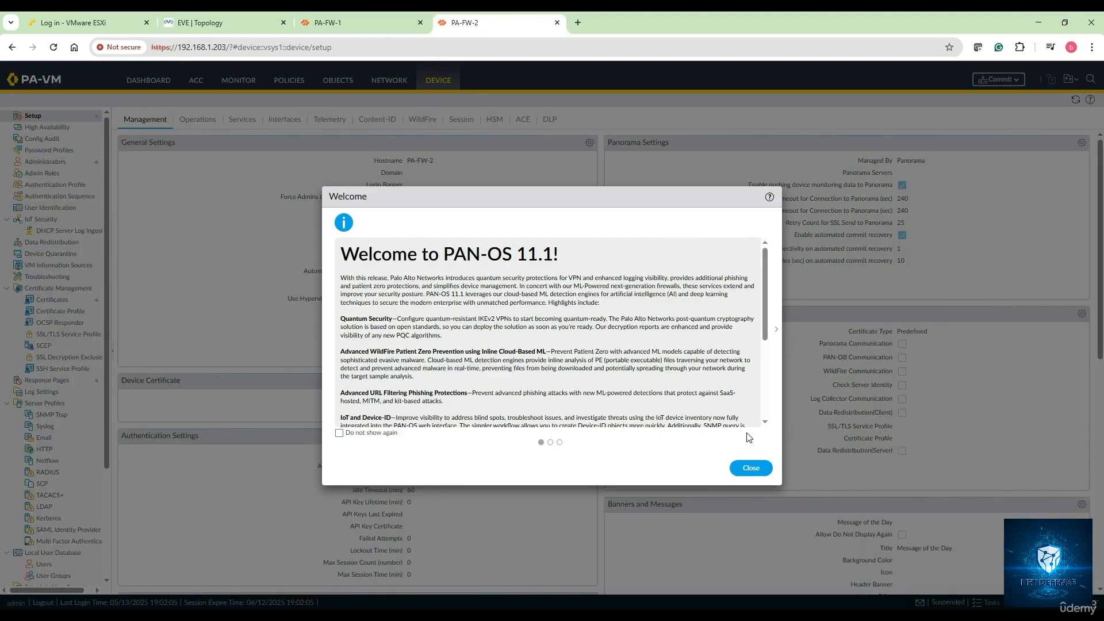
{"action": "left_click", "coordinate": [749, 469]}
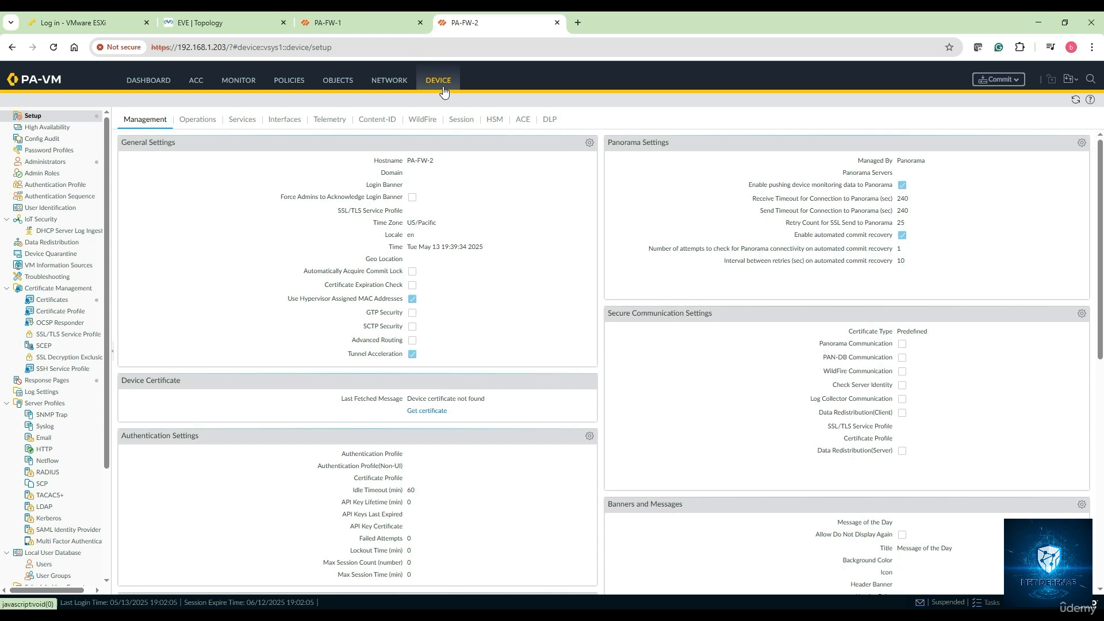
{"action": "left_click", "coordinate": [41, 127]}
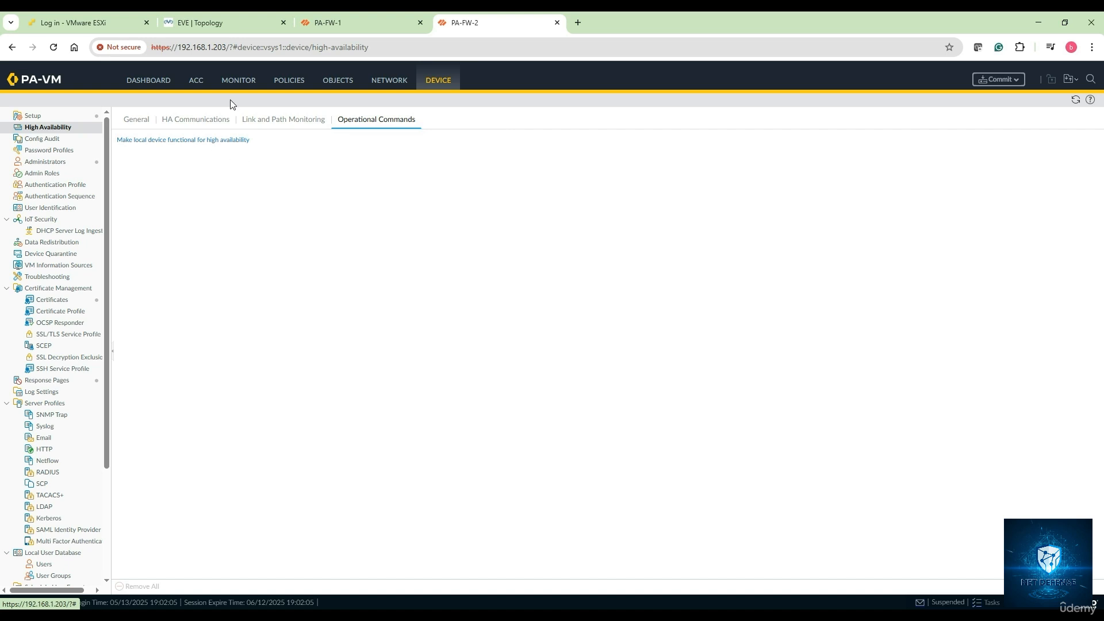
{"action": "left_click", "coordinate": [397, 81]}
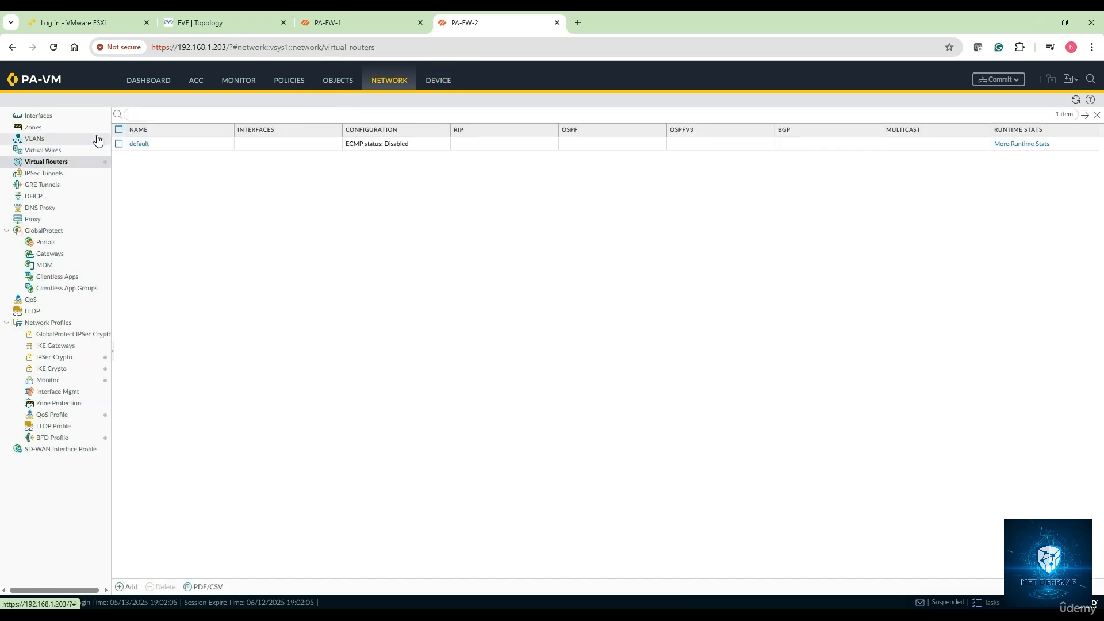
Step: Make ethernet1/3 an HA interface with comment HA-1
{"action": "left_click", "coordinate": [71, 119]}
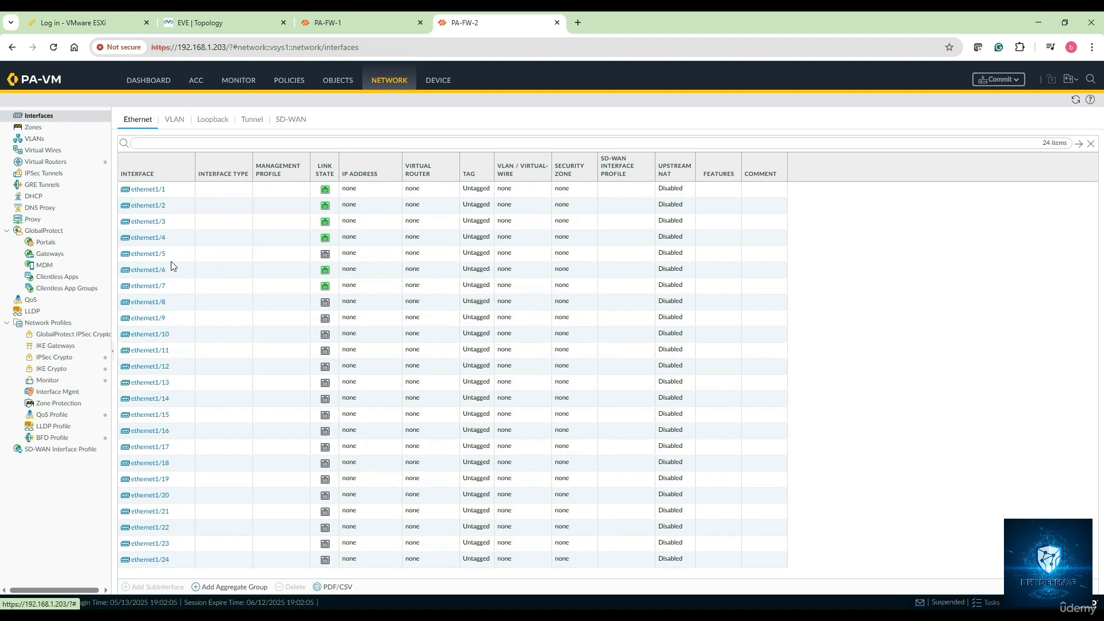
{"action": "left_click", "coordinate": [194, 223]}
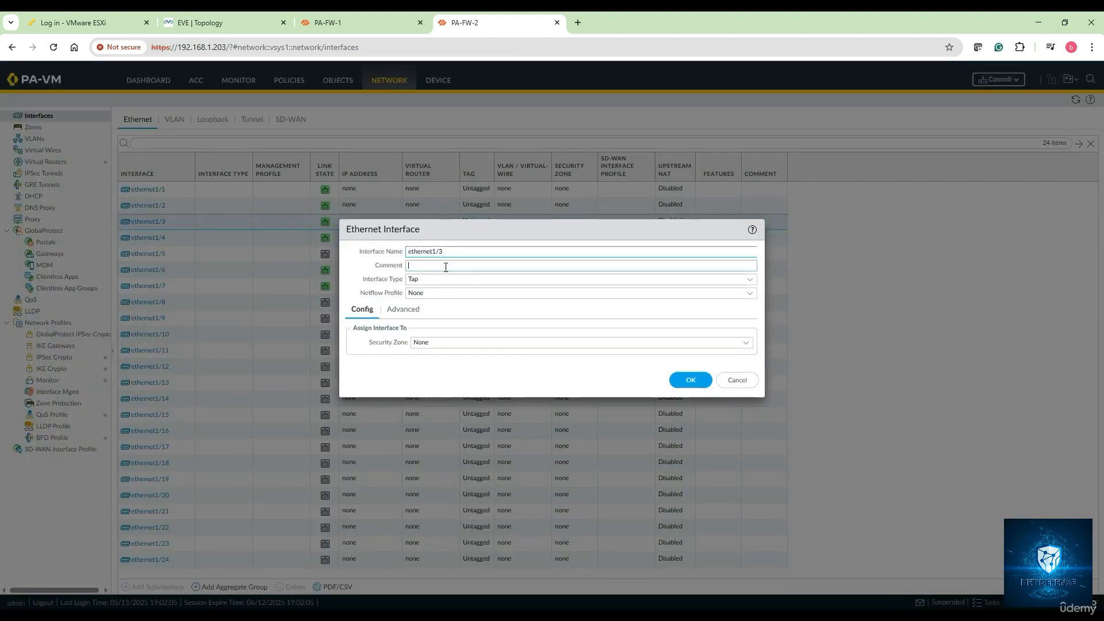
{"action": "left_click", "coordinate": [446, 266]}
{"action": "type", "text": "HA-1"}
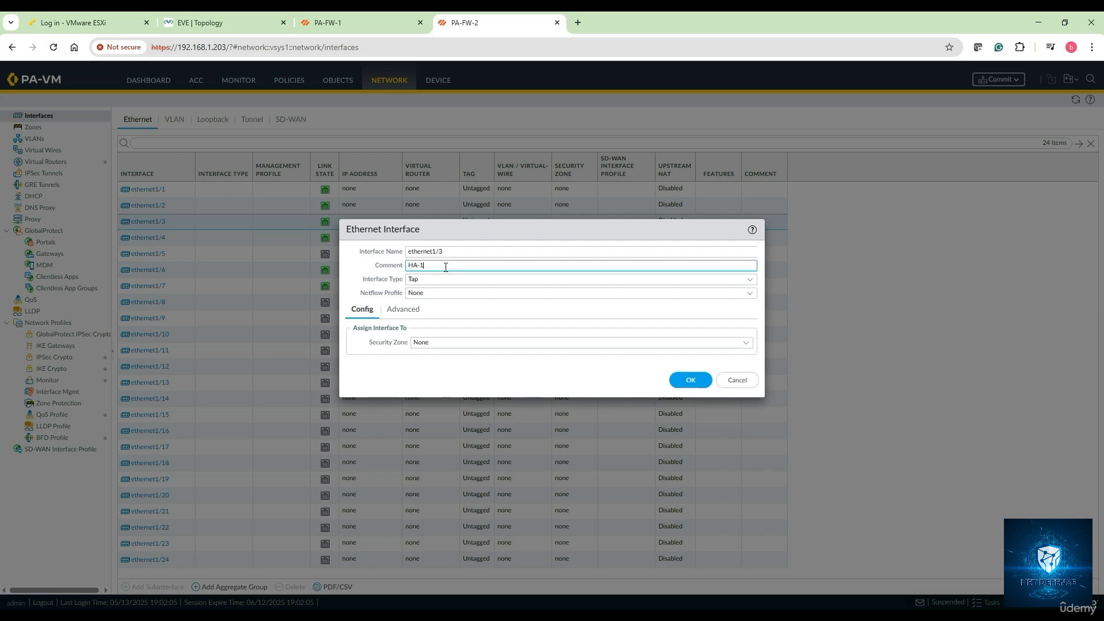
{"action": "left_click", "coordinate": [757, 284]}
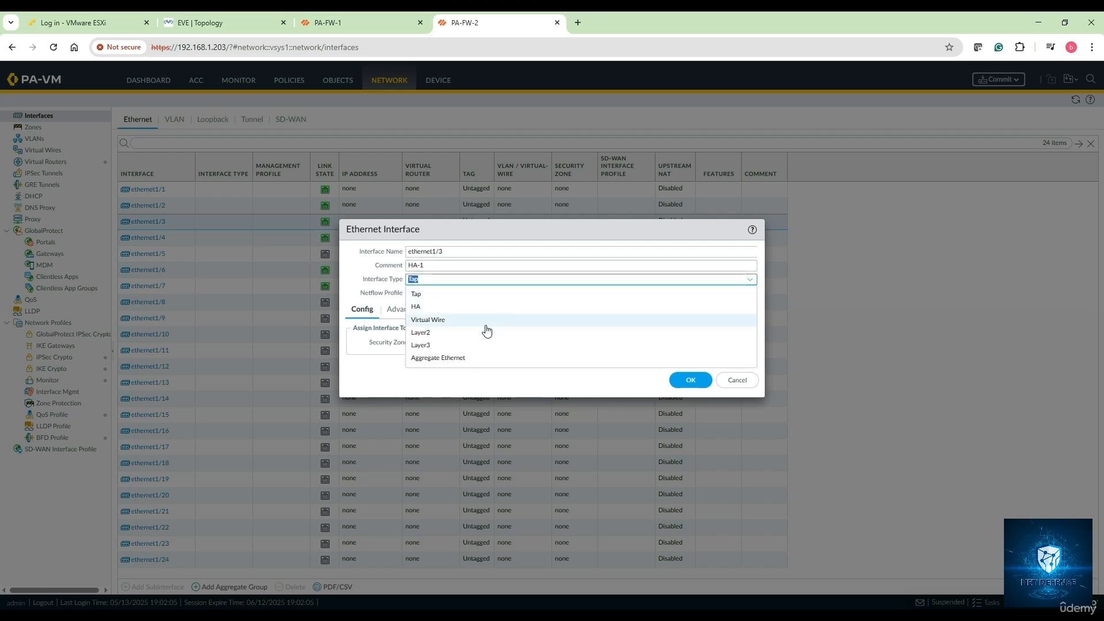
{"action": "left_click", "coordinate": [463, 306]}
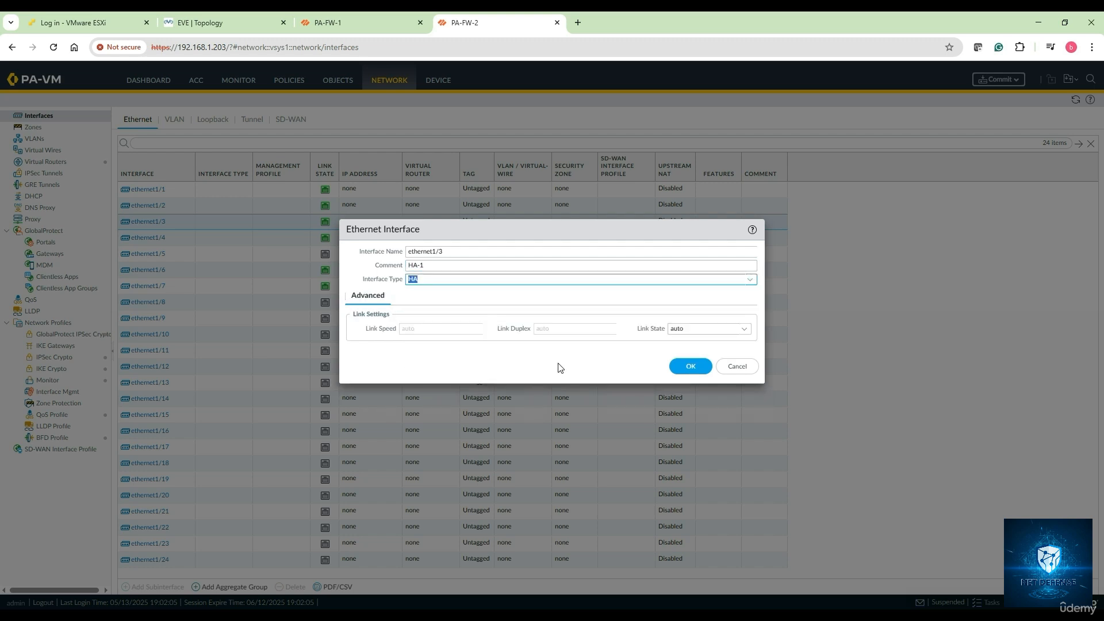
{"action": "left_click", "coordinate": [694, 371]}
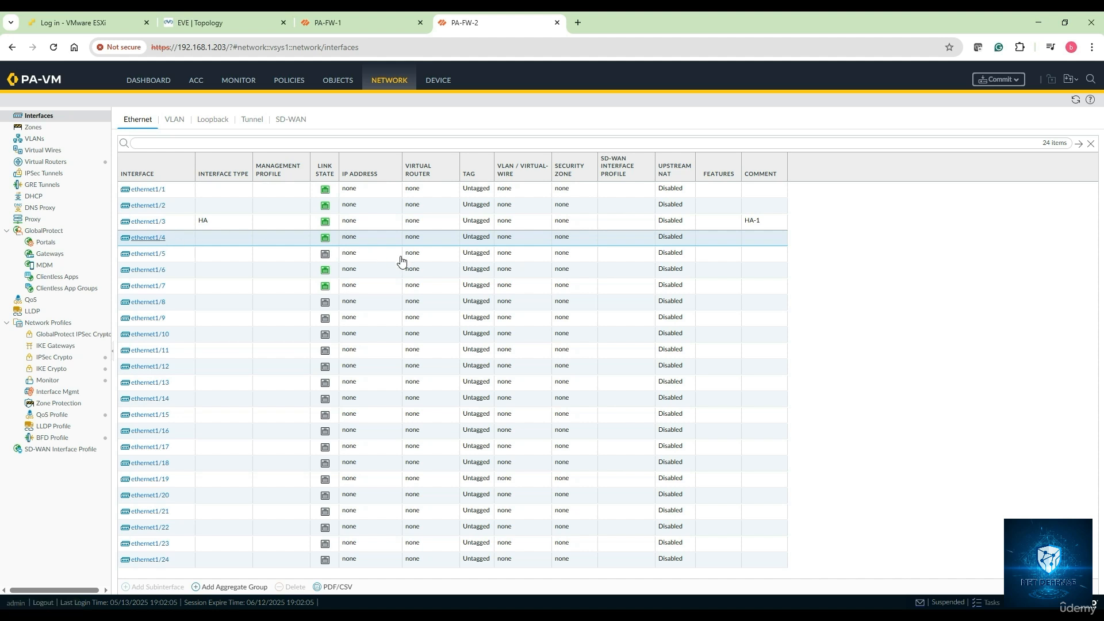
Step: Make ethernet1/4 an HA interface with comment HA-1-Backup
{"action": "left_click", "coordinate": [147, 237]}
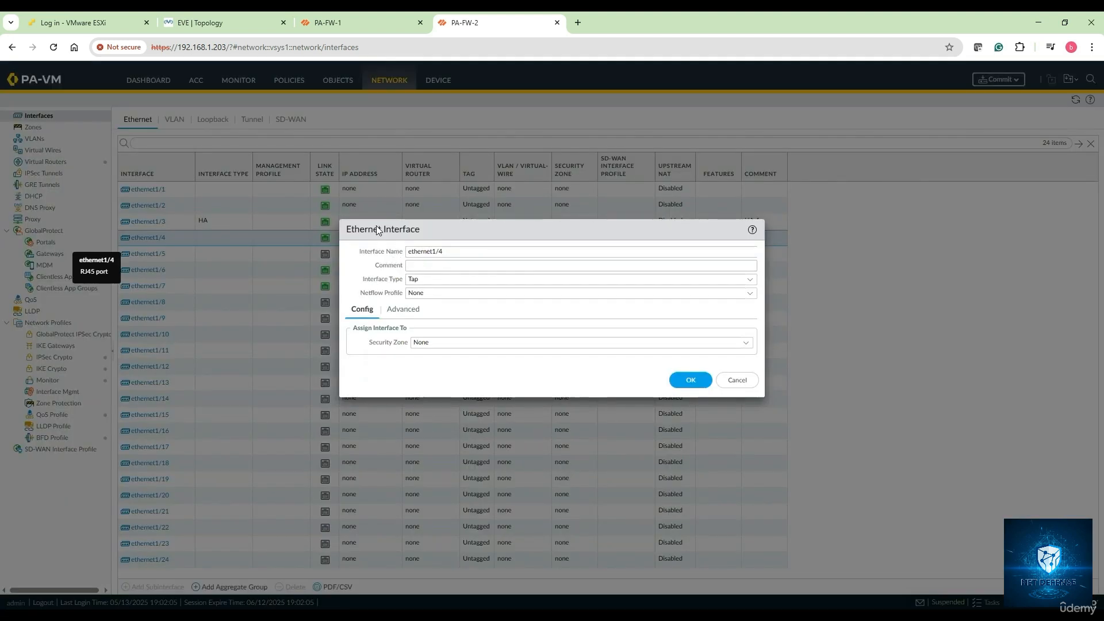
{"action": "left_click", "coordinate": [441, 265]}
{"action": "type", "text": "HA-1"}
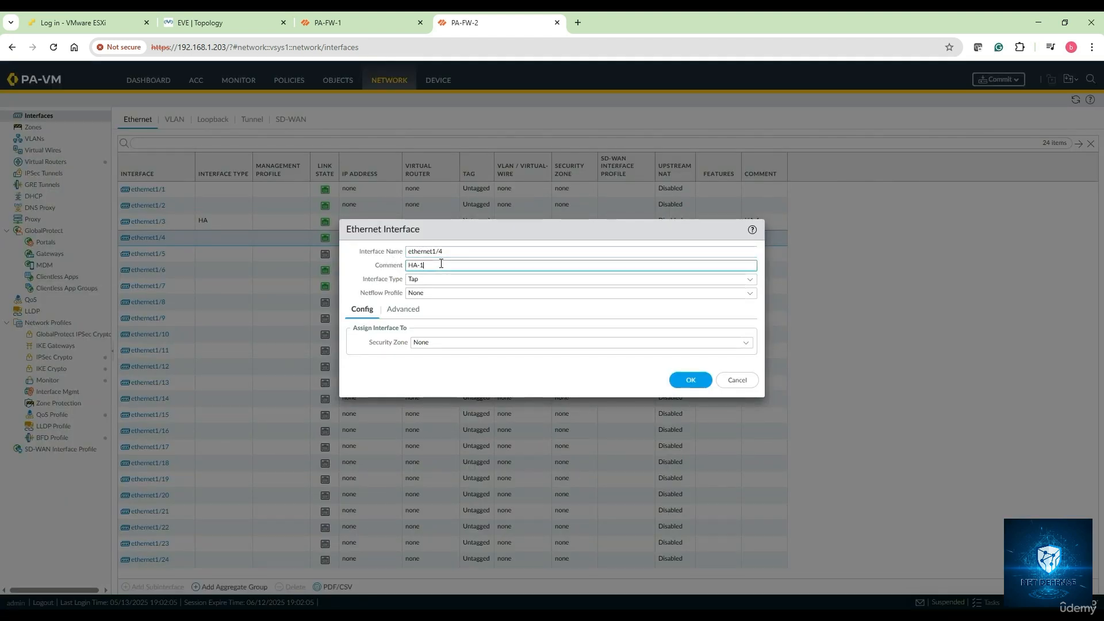
{"action": "type", "text": "-Backup"}
{"action": "left_click", "coordinate": [749, 281]}
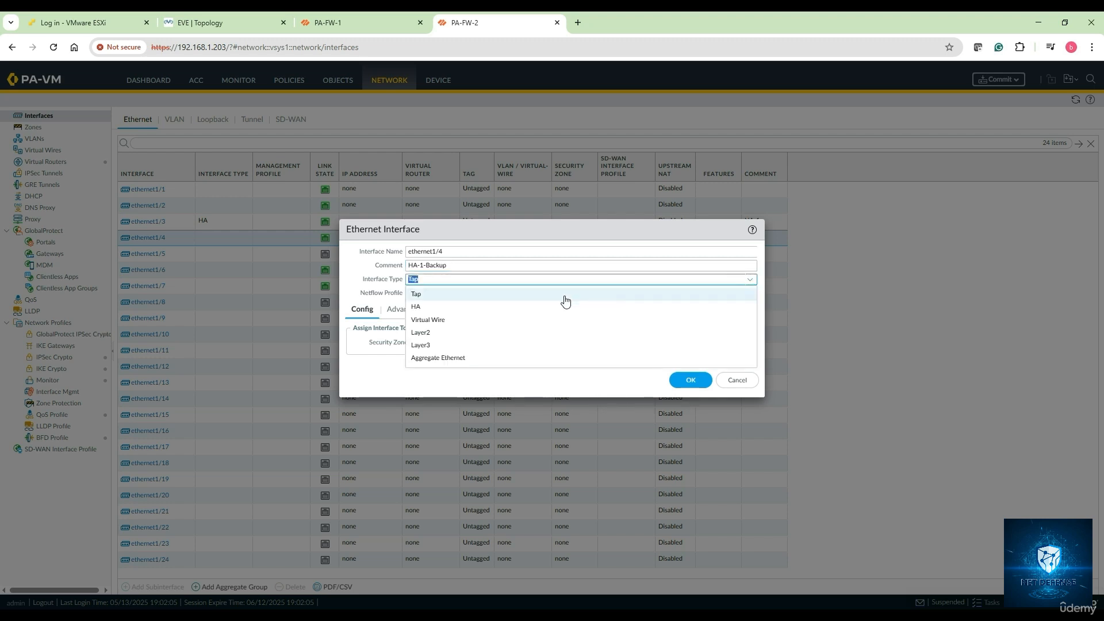
{"action": "left_click", "coordinate": [491, 310]}
{"action": "left_click", "coordinate": [694, 367]}
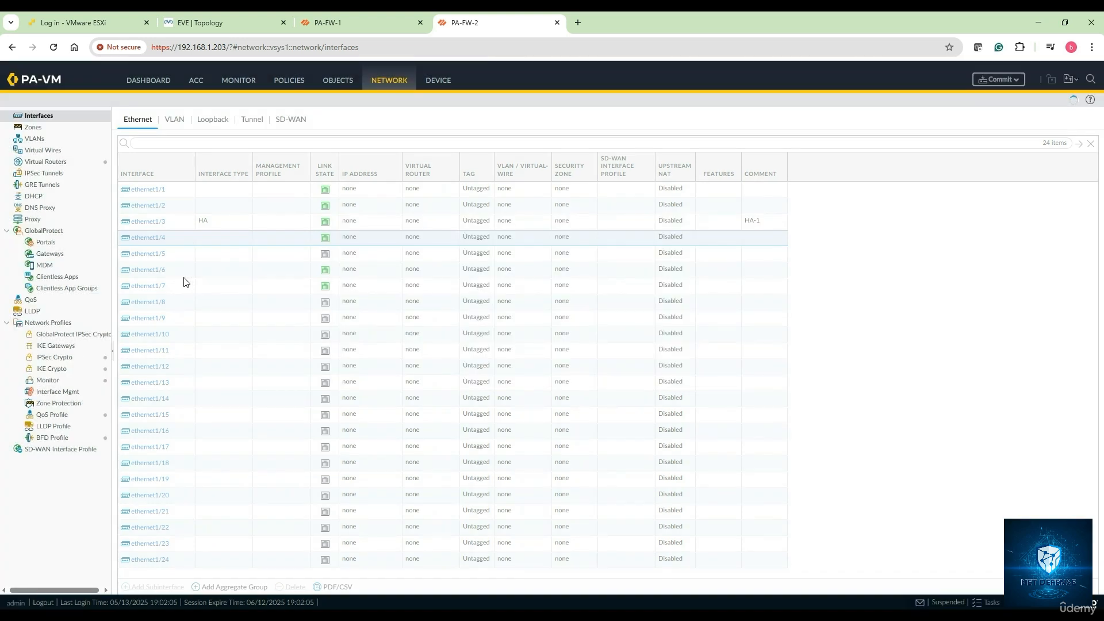
Step: Set ethernet1/6's interface type to HA
{"action": "left_click", "coordinate": [154, 276]}
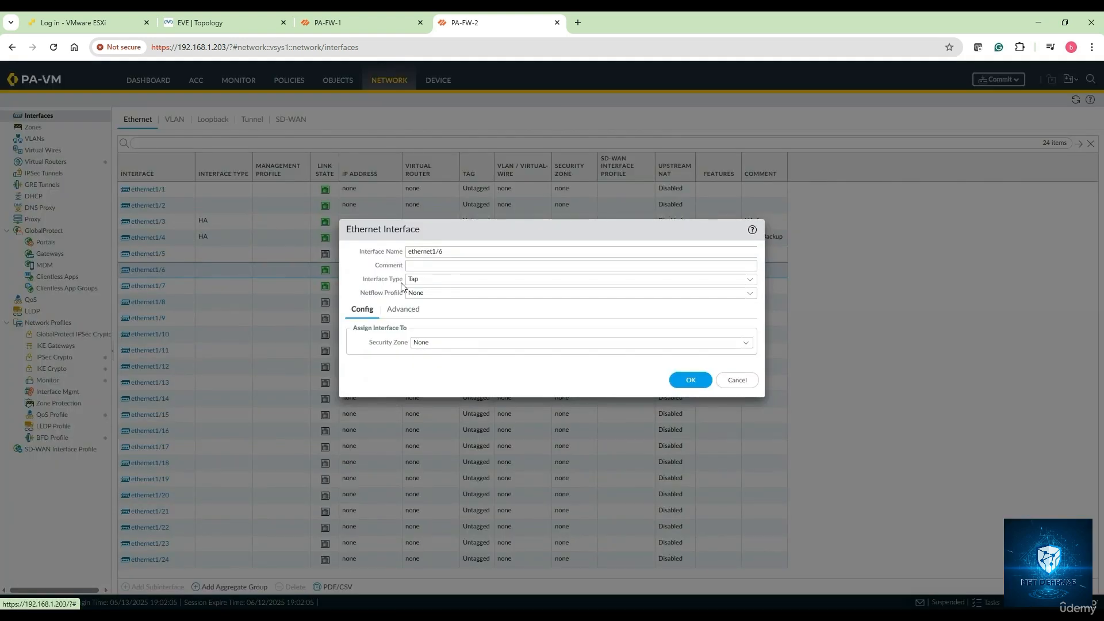
{"action": "left_click", "coordinate": [426, 264]}
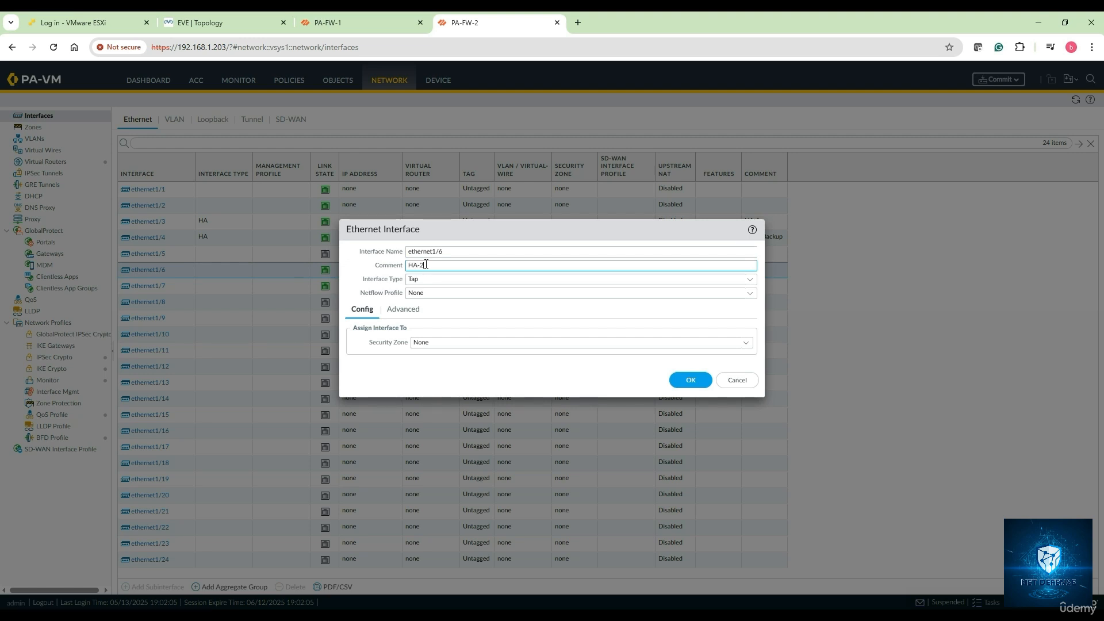
{"action": "left_click", "coordinate": [749, 280]}
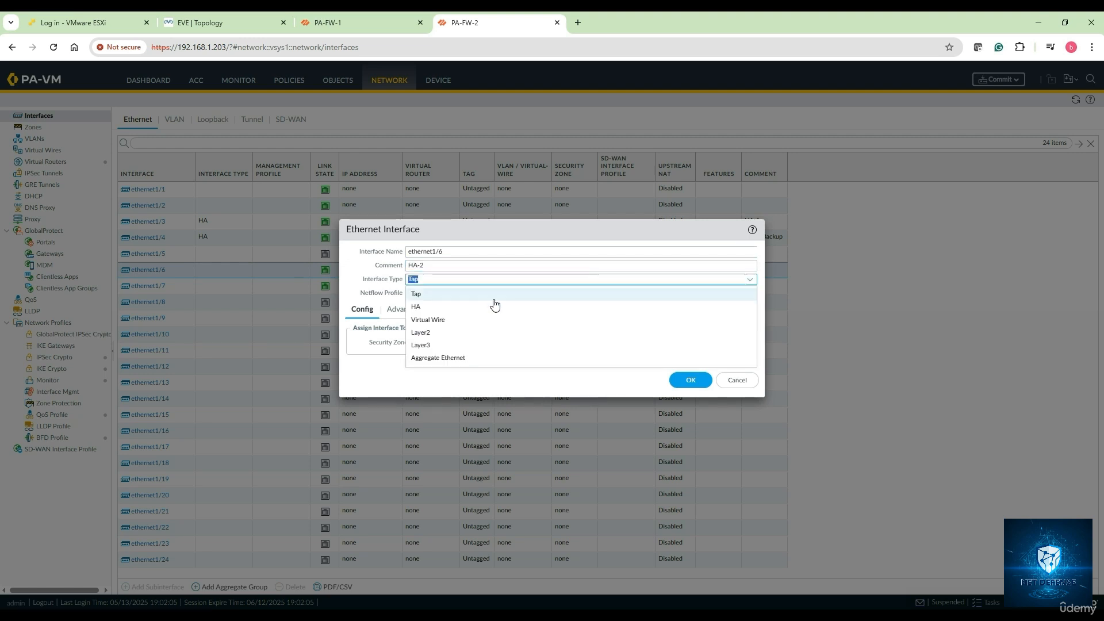
{"action": "left_click", "coordinate": [459, 311]}
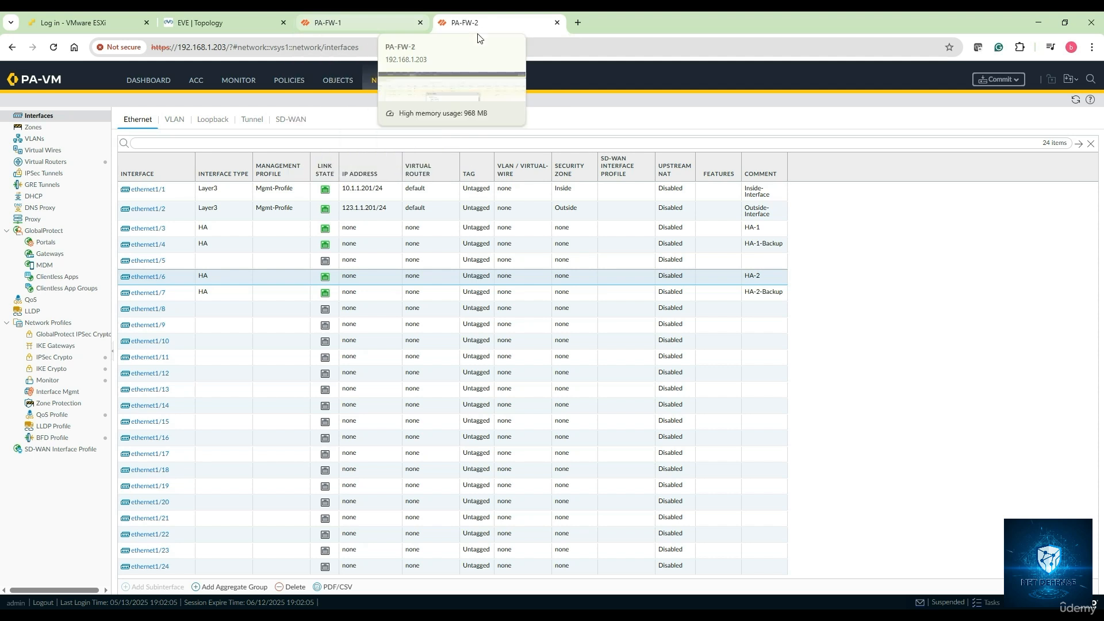
Step: Review PA-FW-2's General, HA Communications and Link and Path Monitoring tabs, ending on General
{"action": "left_click", "coordinate": [432, 81]}
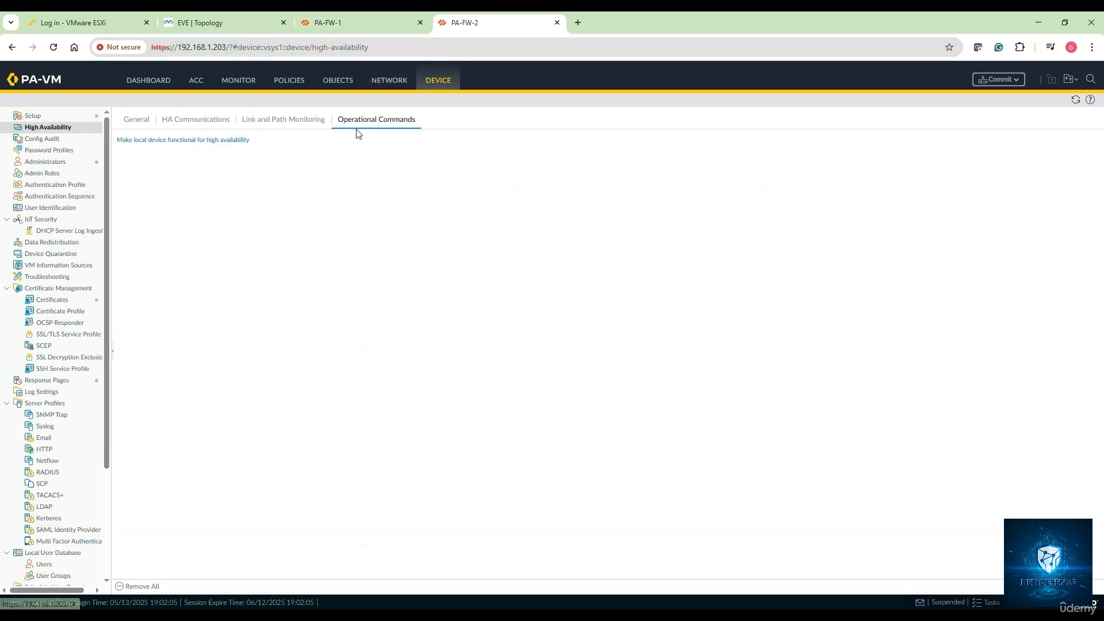
{"action": "left_click", "coordinate": [144, 123]}
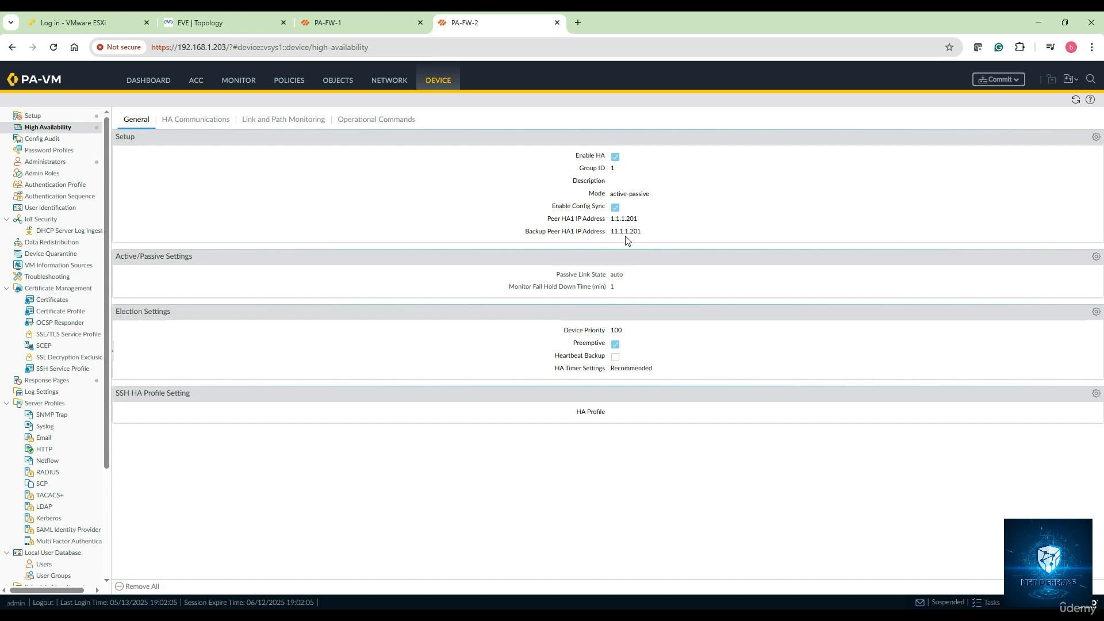
{"action": "left_click", "coordinate": [190, 122]}
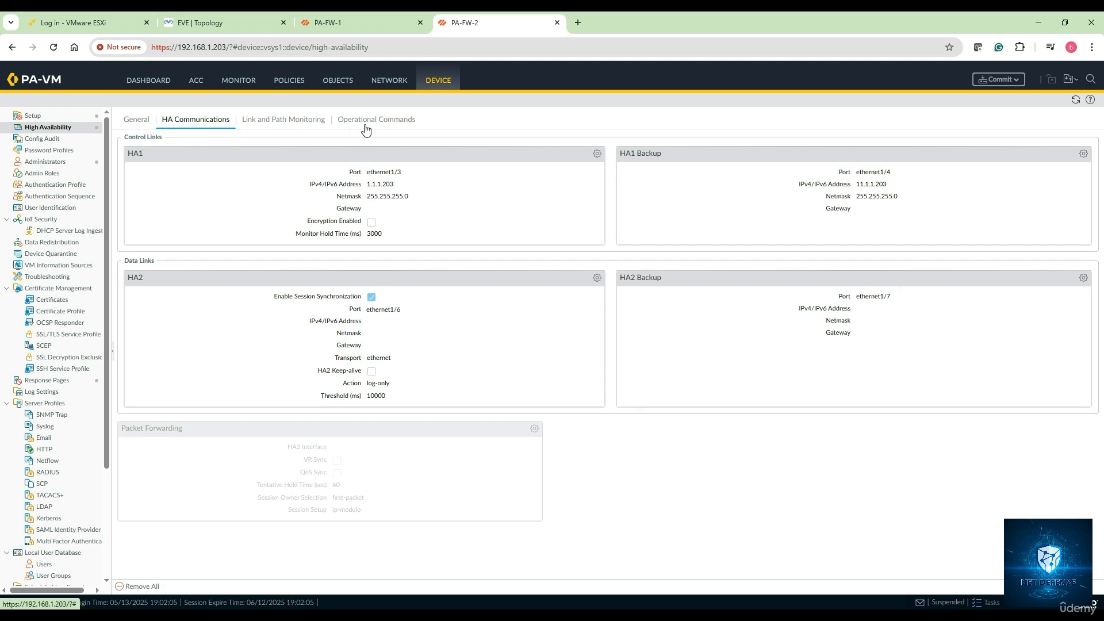
{"action": "left_click", "coordinate": [249, 121]}
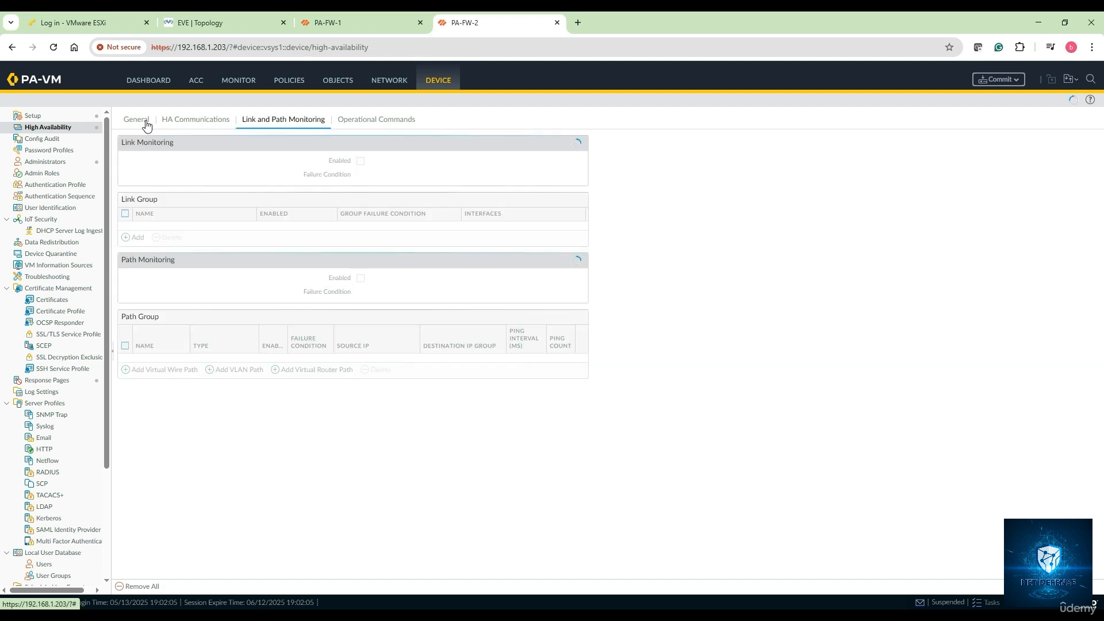
{"action": "left_click", "coordinate": [136, 119]}
Step: On PA-FW-1, close the commit status and check the dashboard's HA widget showing the peer Suspended
{"action": "left_click", "coordinate": [327, 28]}
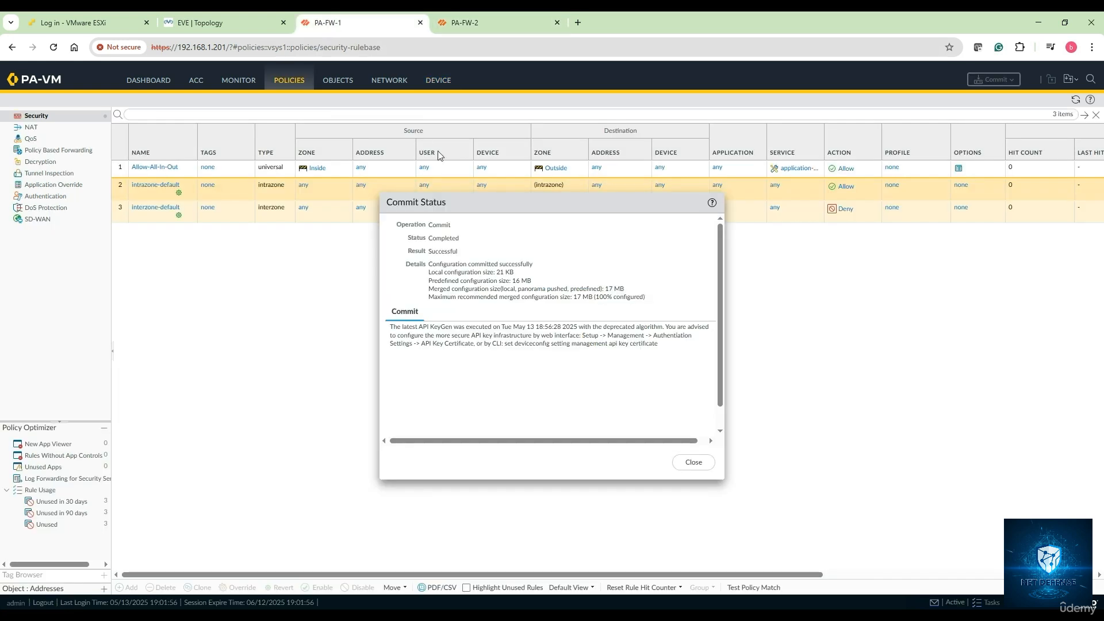
{"action": "left_click", "coordinate": [695, 463]}
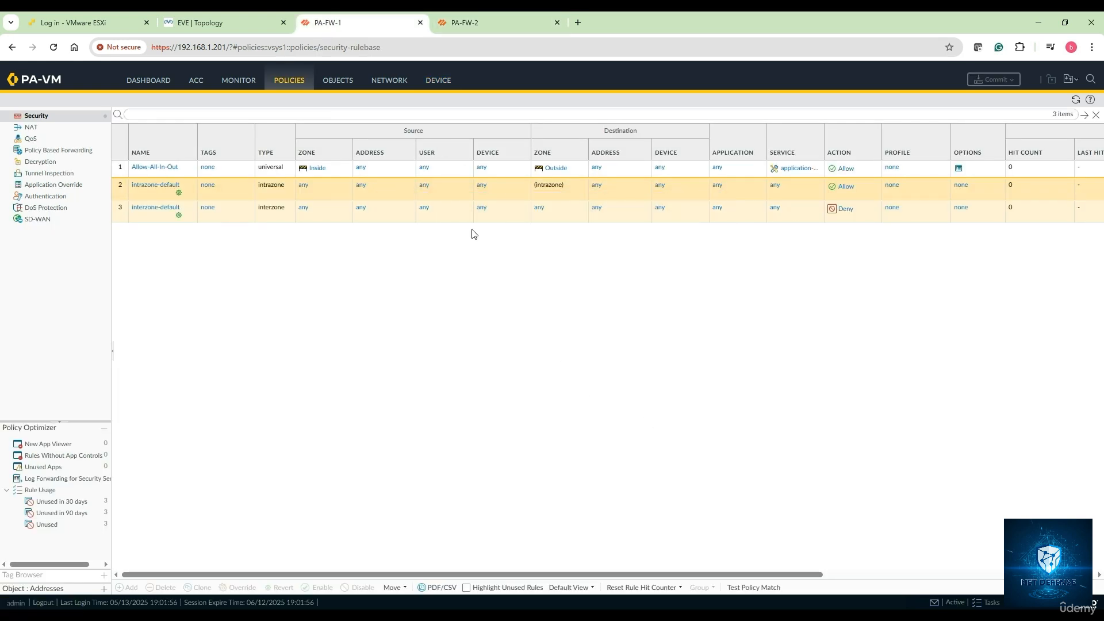
{"action": "left_click", "coordinate": [154, 81]}
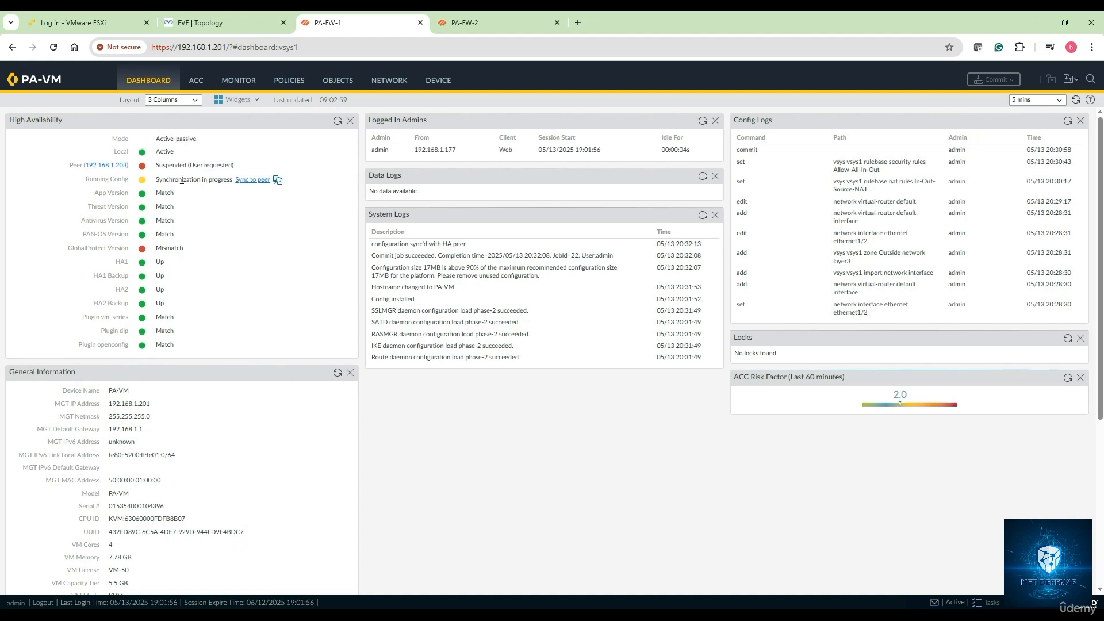
{"action": "left_click", "coordinate": [244, 101]}
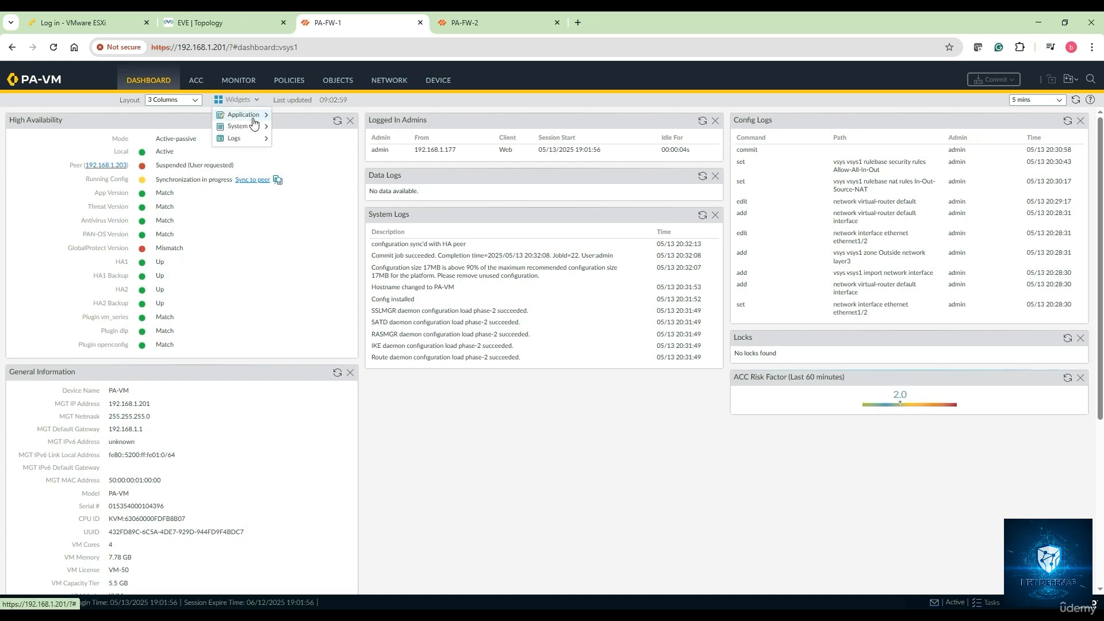
{"action": "mouse_move", "coordinate": [256, 129]}
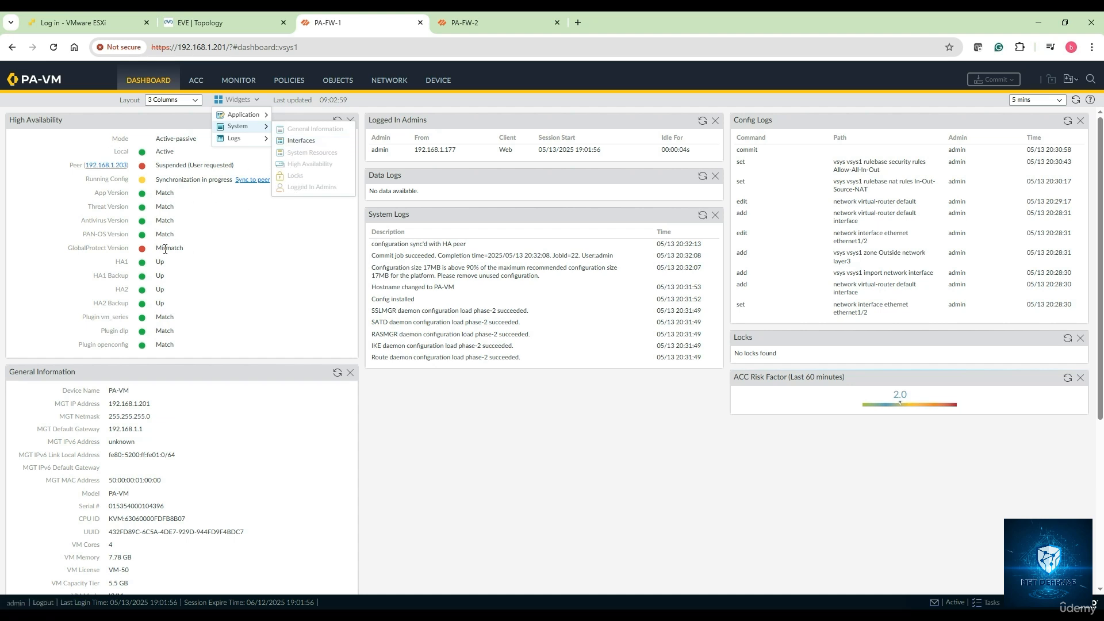
{"action": "left_click", "coordinate": [331, 280]}
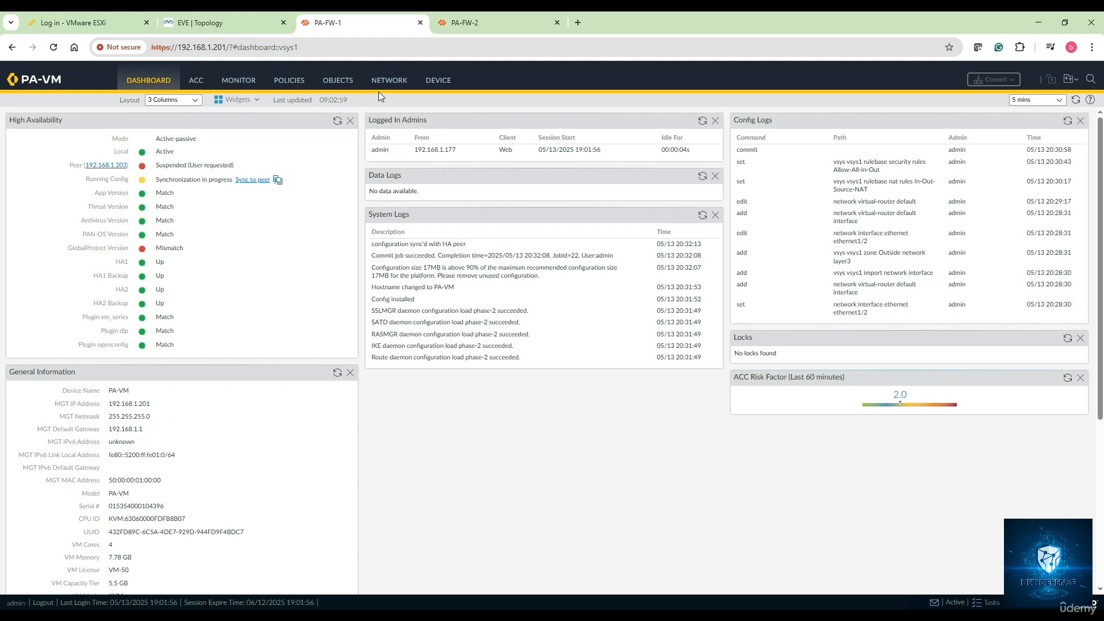
{"action": "left_click", "coordinate": [467, 25]}
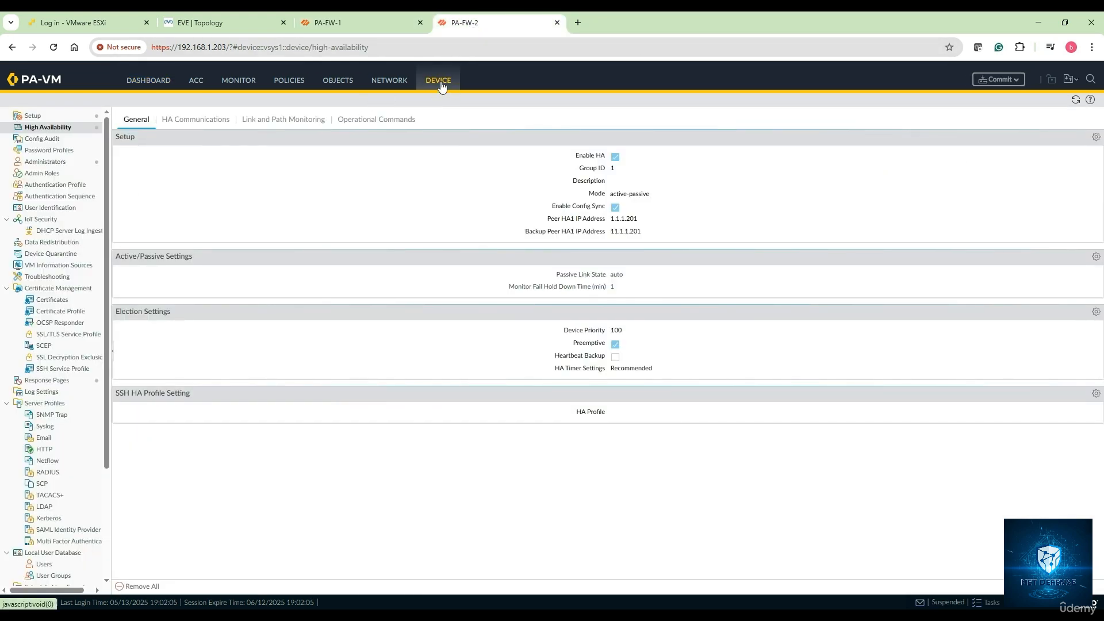
Step: Make PA-FW-2 functional for high availability, then refresh PA-FW-1's HA widget to see peer Passive
{"action": "left_click", "coordinate": [377, 119]}
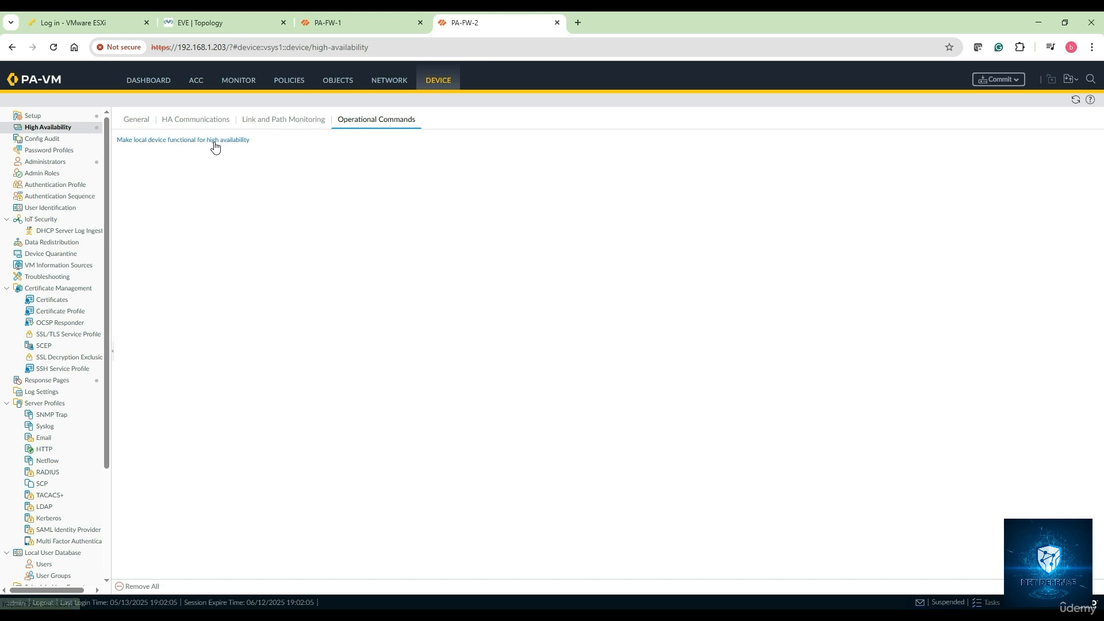
{"action": "left_click", "coordinate": [196, 141]}
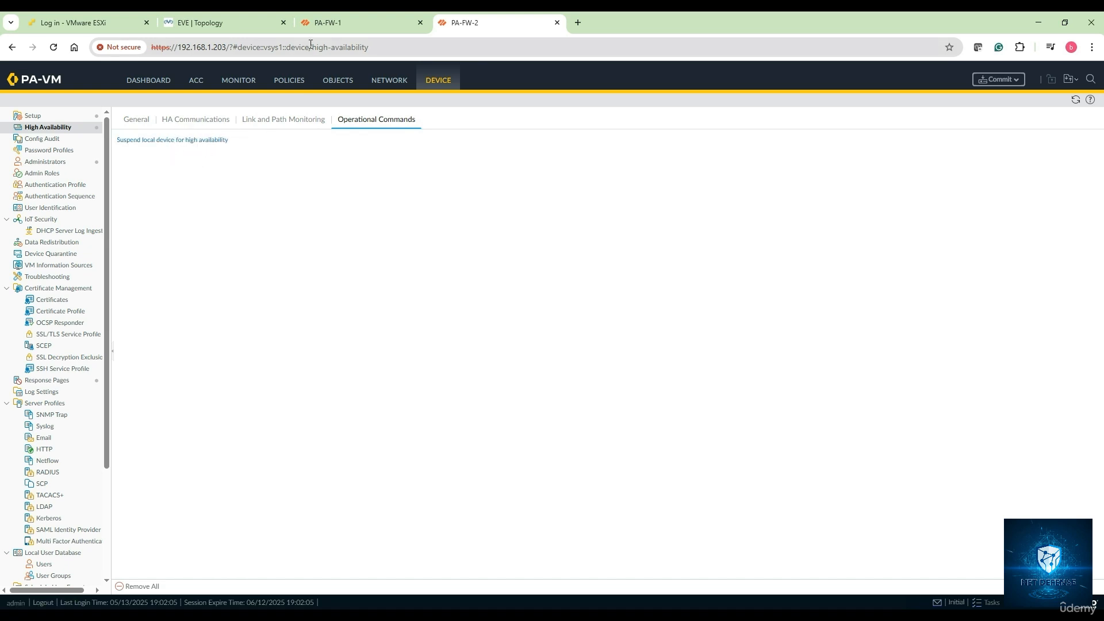
{"action": "left_click", "coordinate": [334, 23]}
{"action": "left_click", "coordinate": [336, 121]}
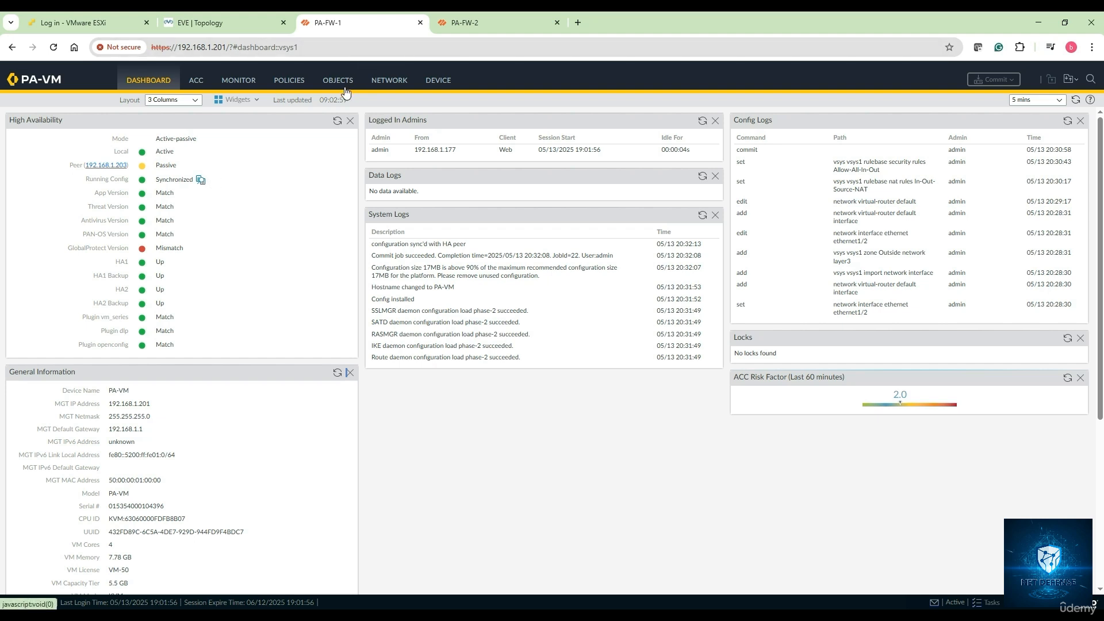
Step: Browse PA-FW-2's Security and NAT policies, interfaces and Inside/Outside zones
{"action": "left_click", "coordinate": [471, 23]}
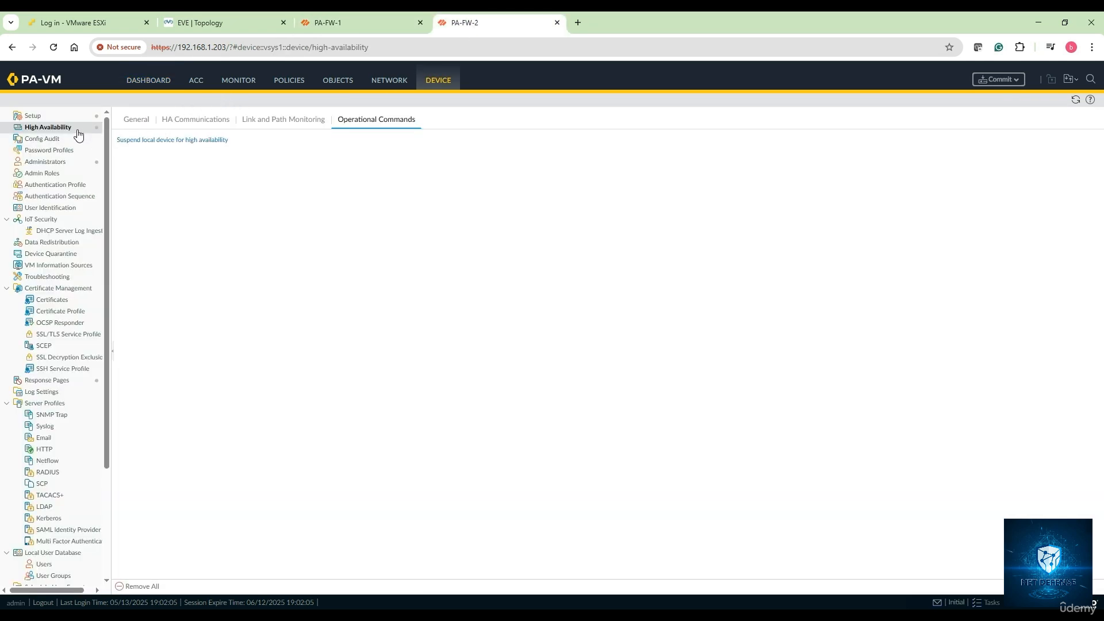
{"action": "left_click", "coordinate": [293, 86]}
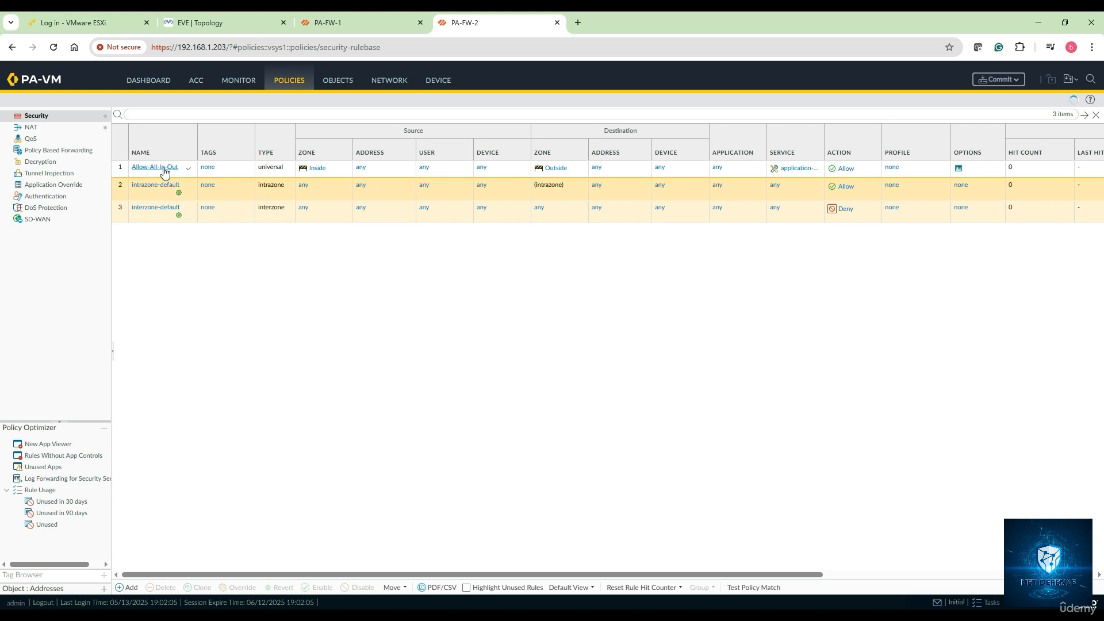
{"action": "left_click", "coordinate": [60, 130]}
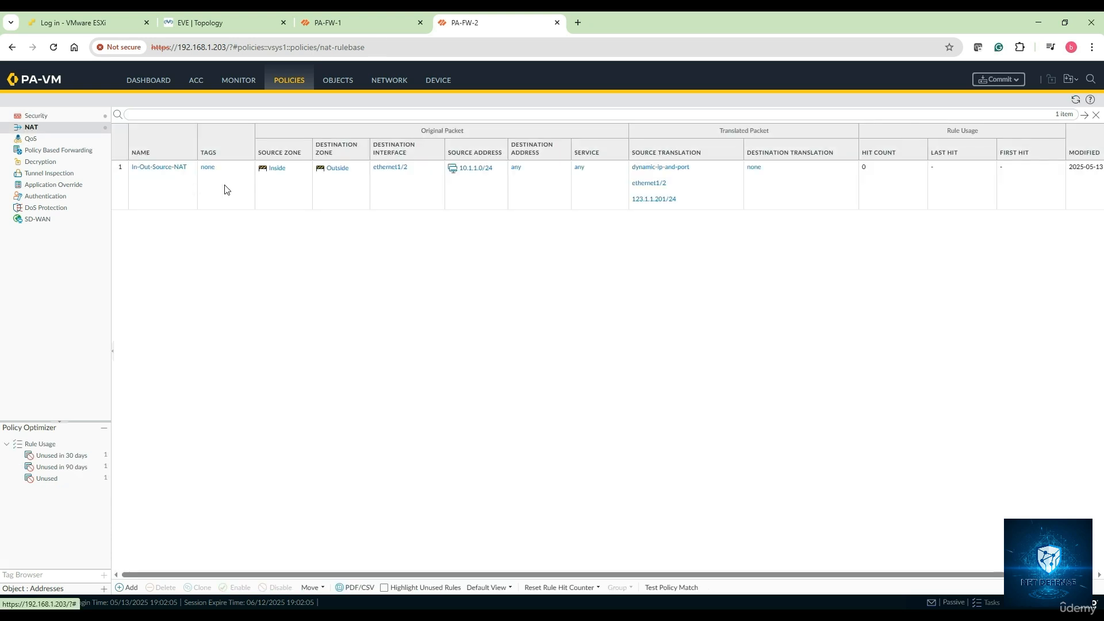
{"action": "left_click", "coordinate": [388, 85]}
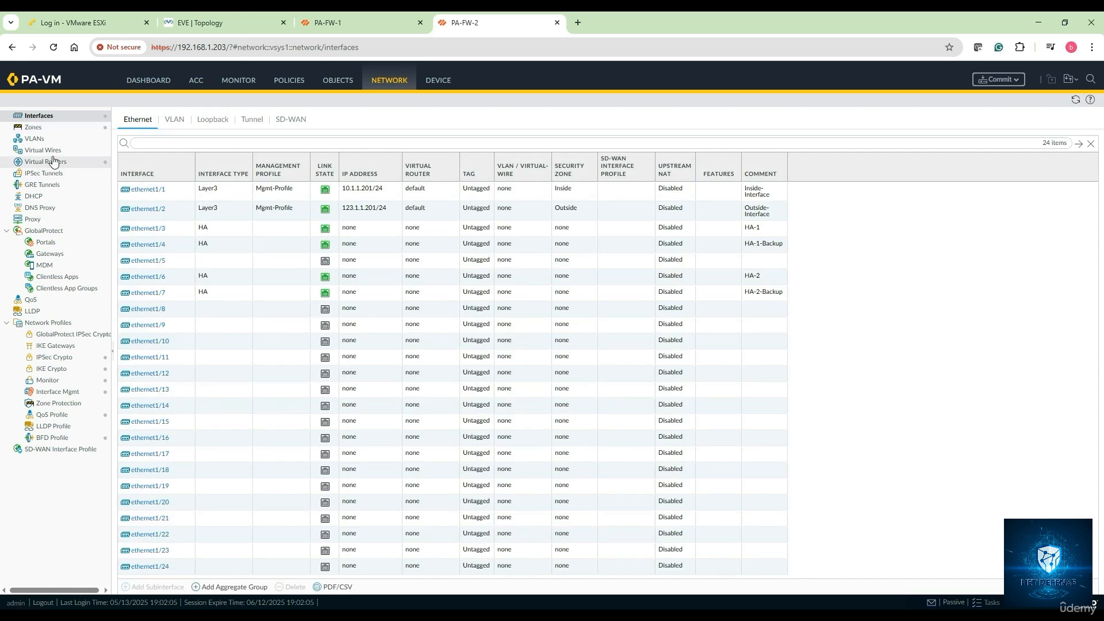
{"action": "left_click", "coordinate": [53, 128]}
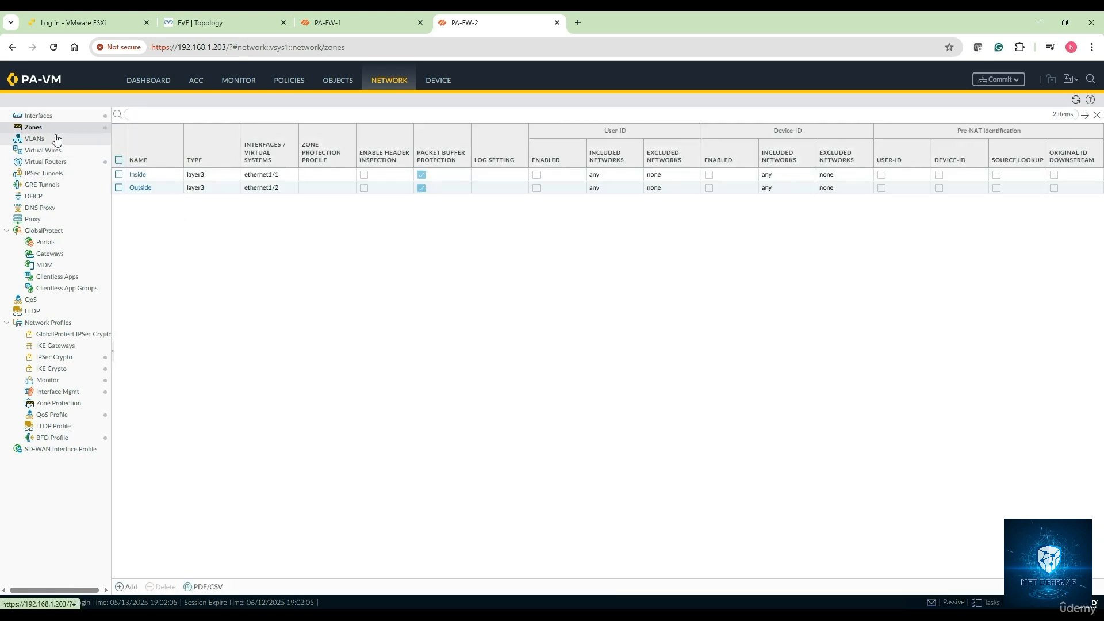
{"action": "left_click", "coordinate": [50, 116]}
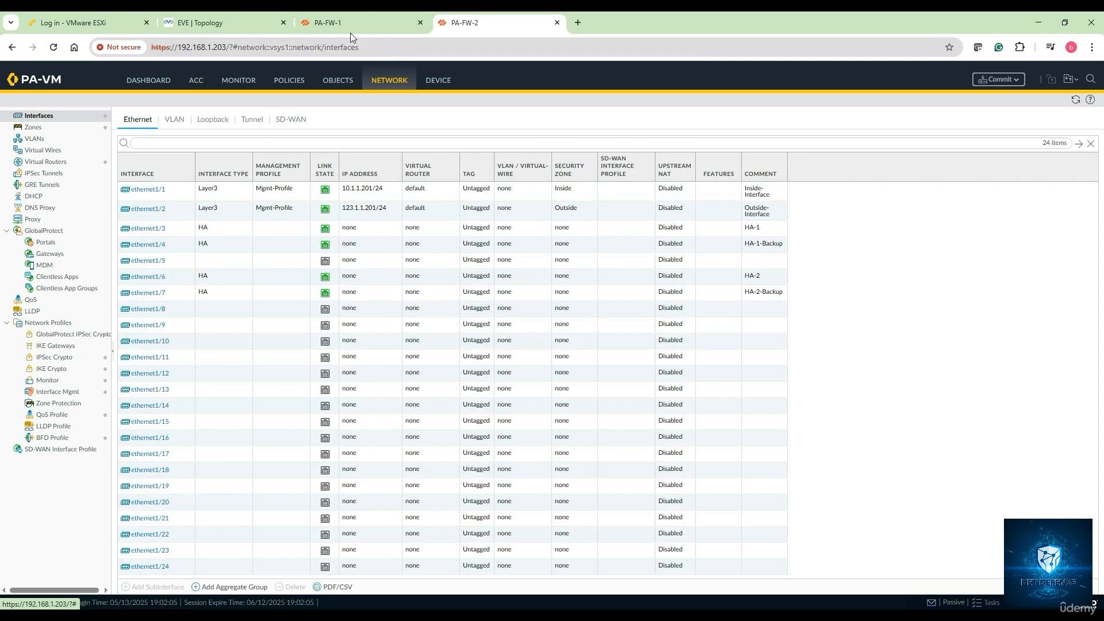
Step: Compare both dashboards to confirm PA-FW-2 Passive with a synchronized Active peer
{"action": "left_click", "coordinate": [344, 30]}
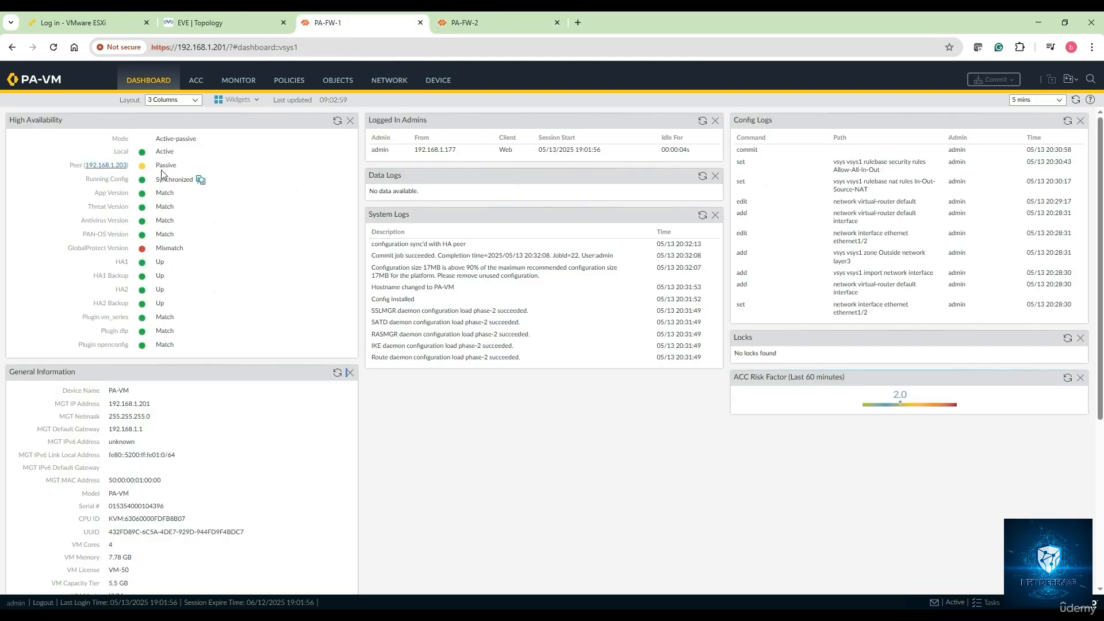
{"action": "left_click", "coordinate": [487, 24]}
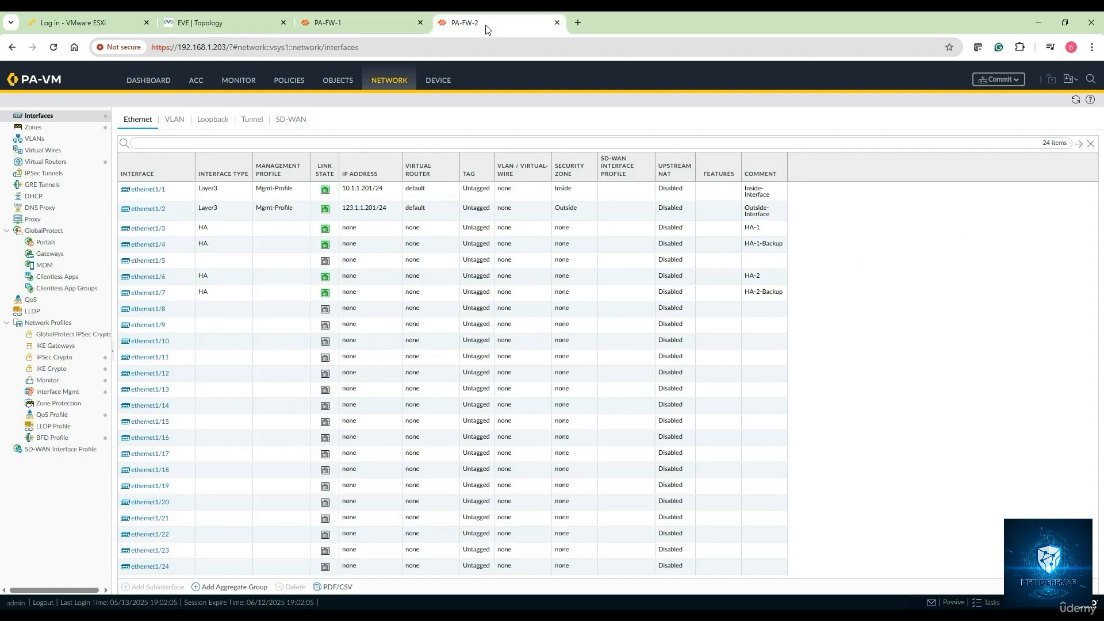
{"action": "left_click", "coordinate": [167, 79]}
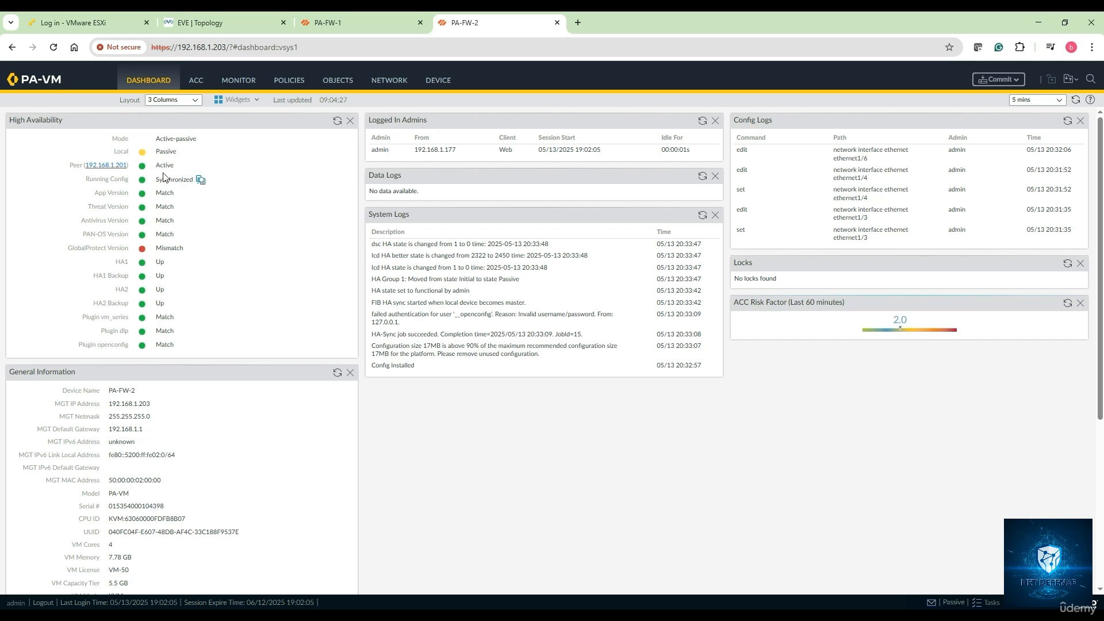
{"action": "left_click", "coordinate": [210, 23]}
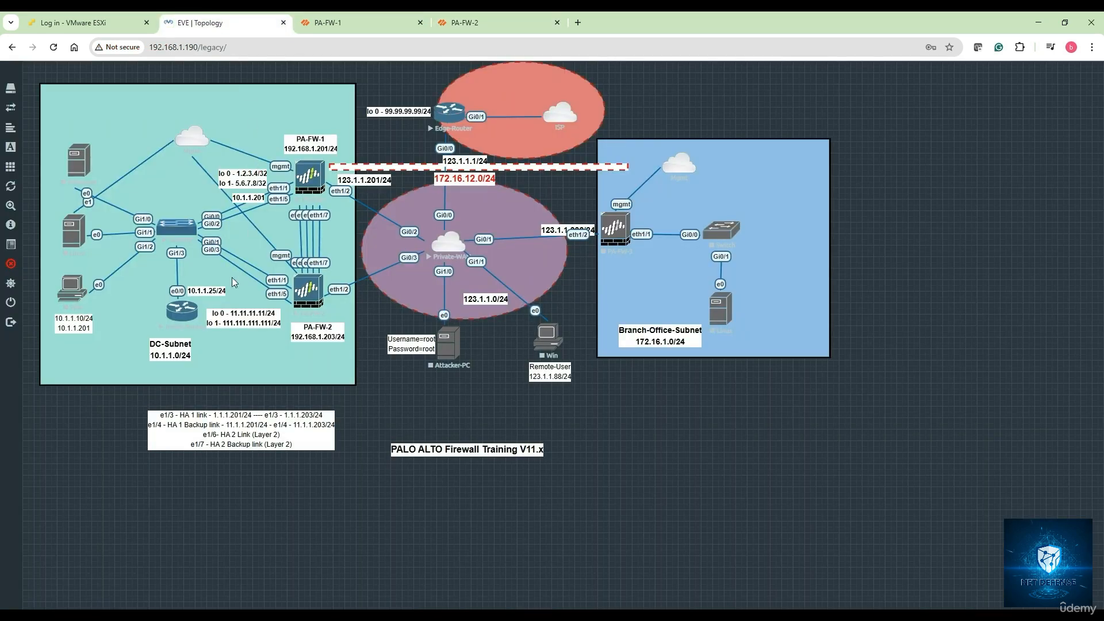
Step: Open the Inside-Router console in SecureCRT and close the stale disconnected session
{"action": "left_click", "coordinate": [194, 320]}
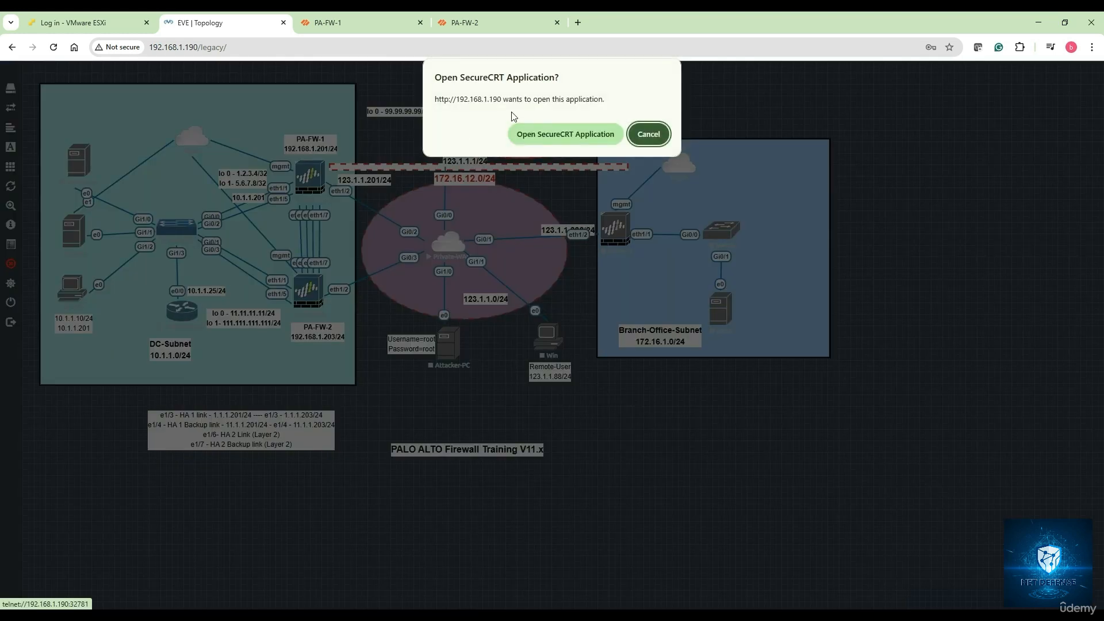
{"action": "left_click", "coordinate": [536, 135]}
{"action": "left_click", "coordinate": [435, 214]}
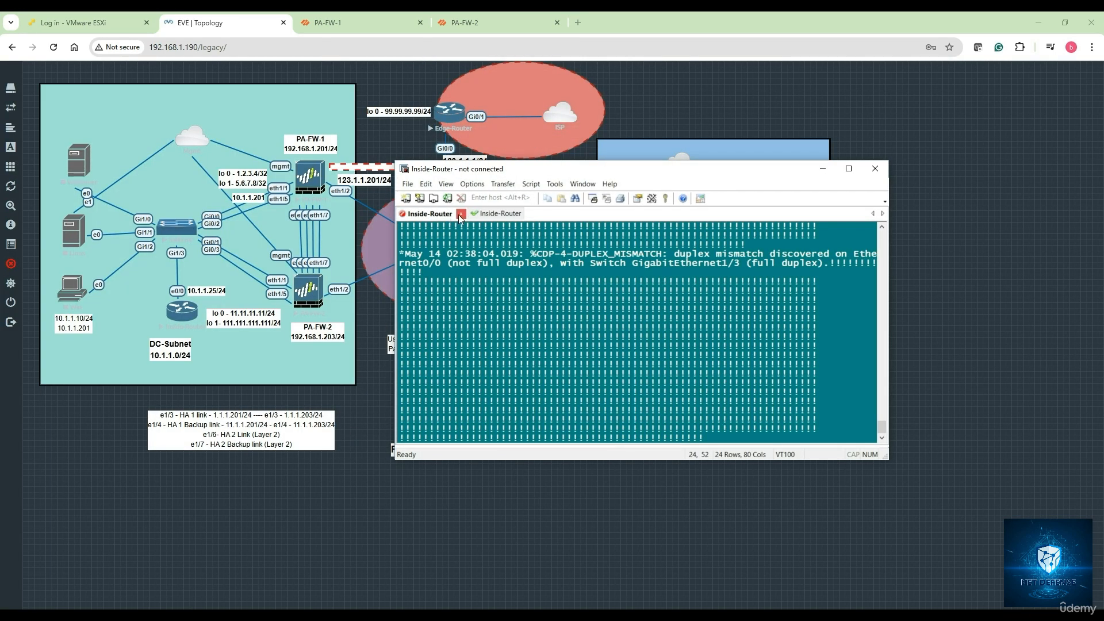
{"action": "left_click", "coordinate": [460, 213]}
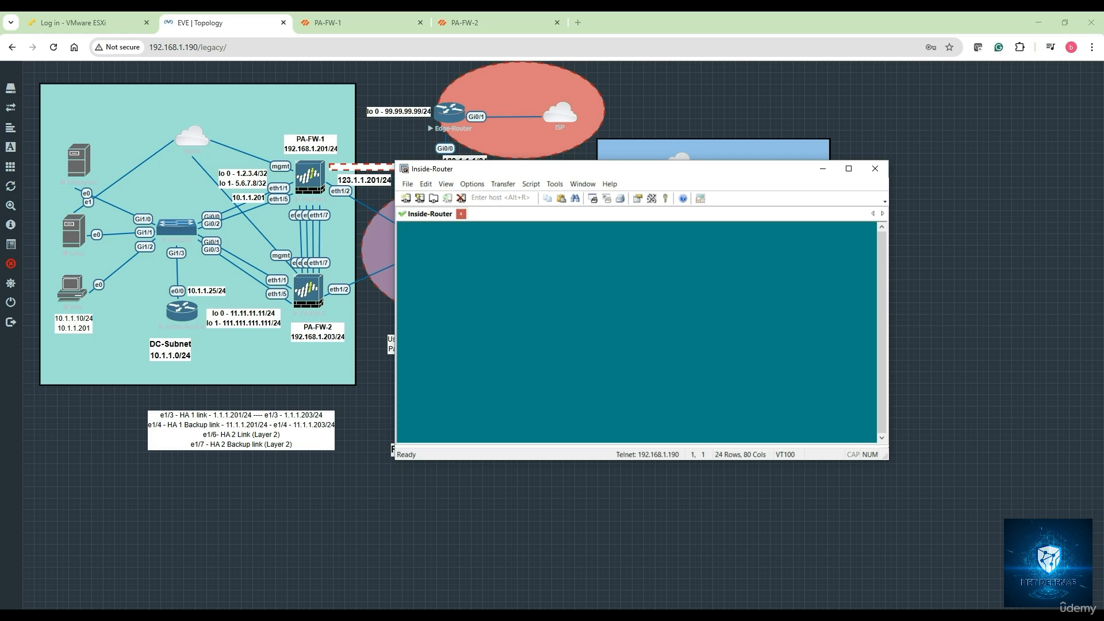
Step: Enter privileged mode with en and run sh ip int bri on the router
{"action": "key", "text": "Return"}
{"action": "key", "text": "Return"}
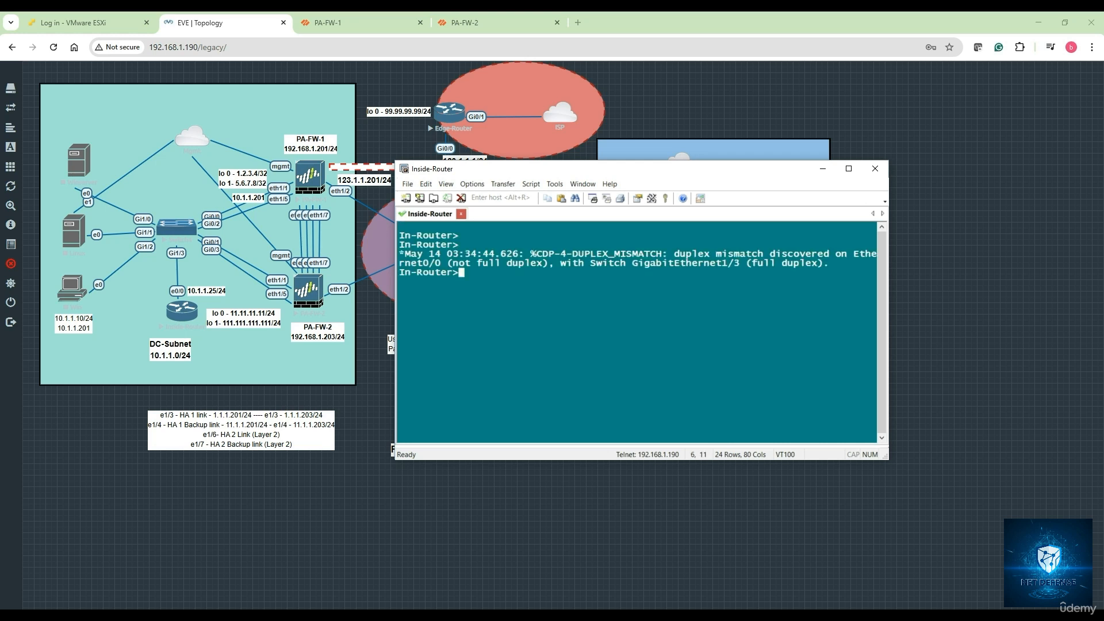
{"action": "key", "text": "Return"}
{"action": "key", "text": "Return"}
{"action": "key", "text": "Return"}
{"action": "type", "text": "en"}
{"action": "key", "text": "Return"}
{"action": "key", "text": "Return"}
{"action": "key", "text": "Return"}
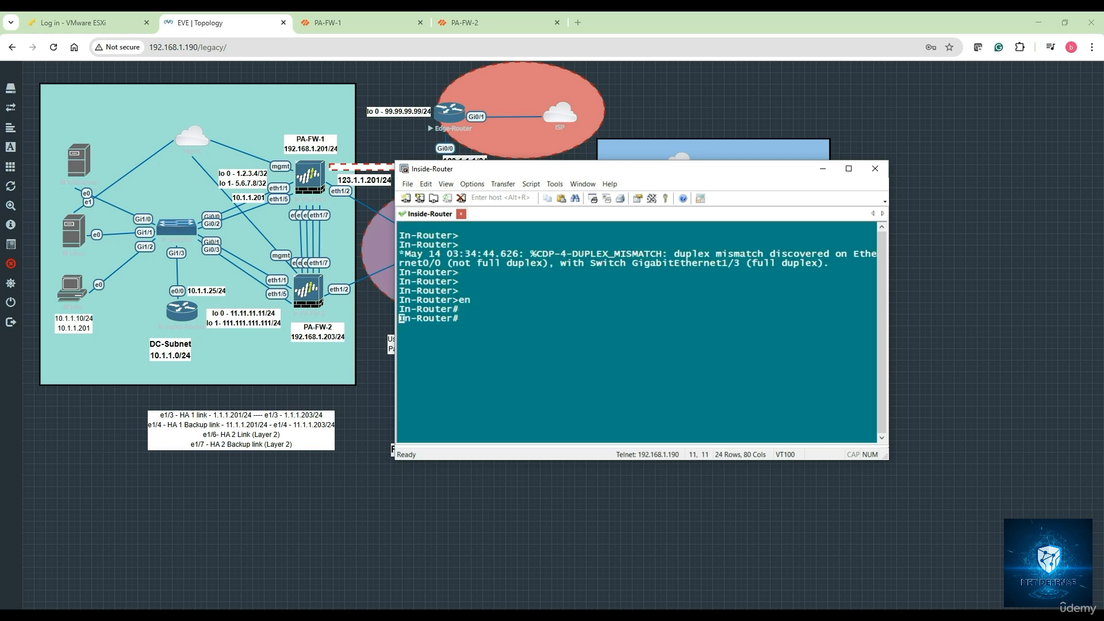
{"action": "type", "text": "sh ip int bri"}
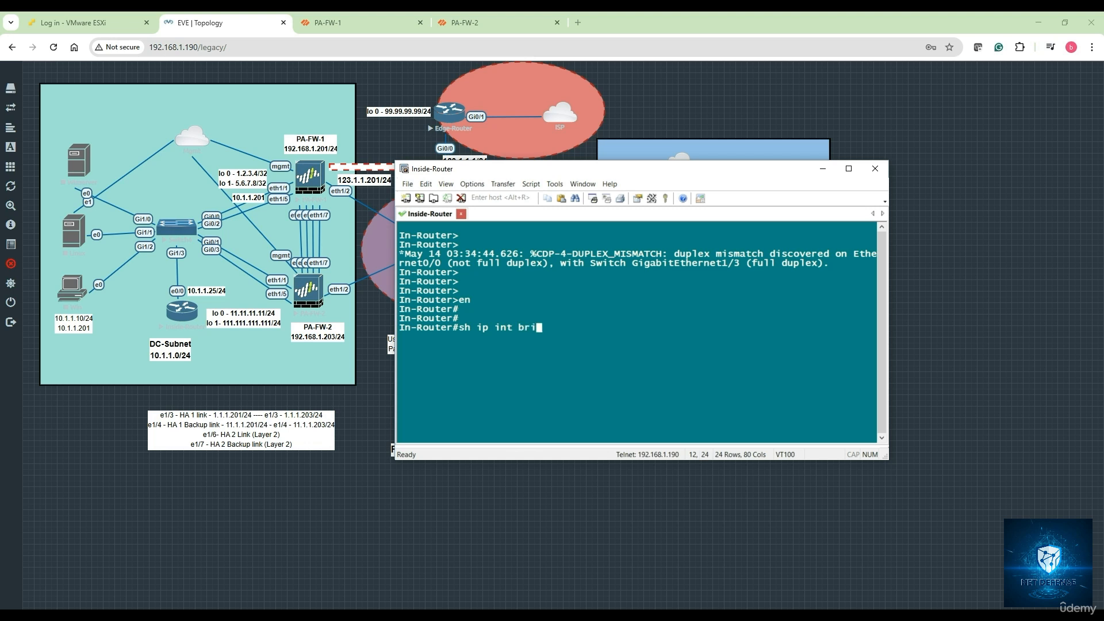
{"action": "key", "text": "Return"}
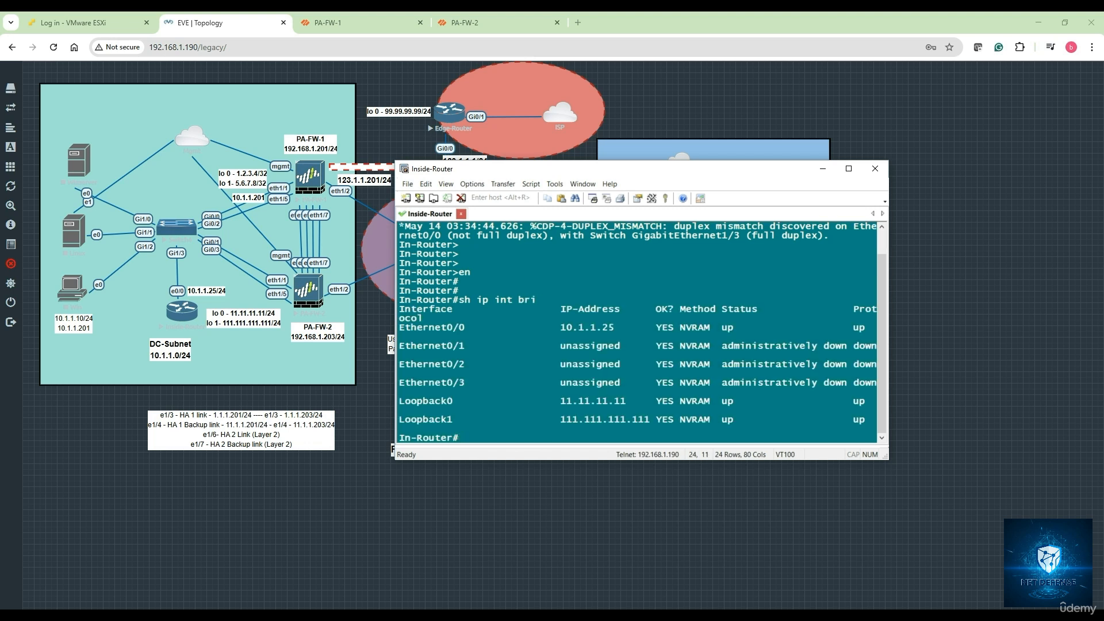
Step: Start a continuous ping 8.8.8.8 repeat 1000000 from the router
{"action": "key", "text": "Return"}
{"action": "key", "text": "Return"}
{"action": "key", "text": "Return"}
{"action": "type", "text": "ping "}
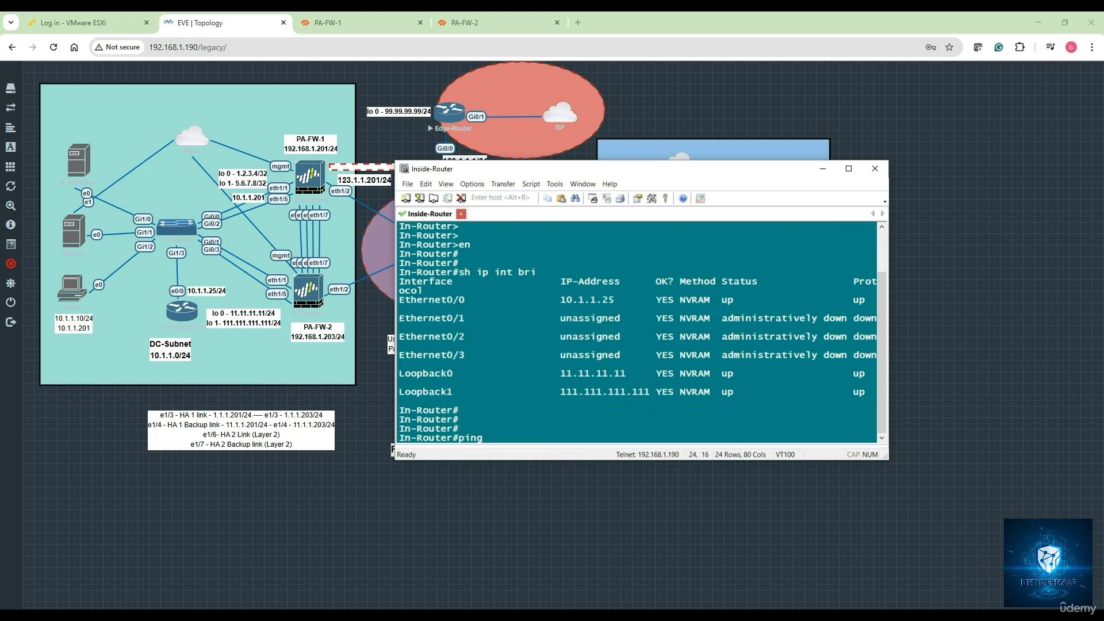
{"action": "type", "text": ".8.8"}
{"action": "key", "text": "BackSpace"}
{"action": "key", "text": "BackSpace"}
{"action": "key", "text": "BackSpace"}
{"action": "key", "text": "BackSpace"}
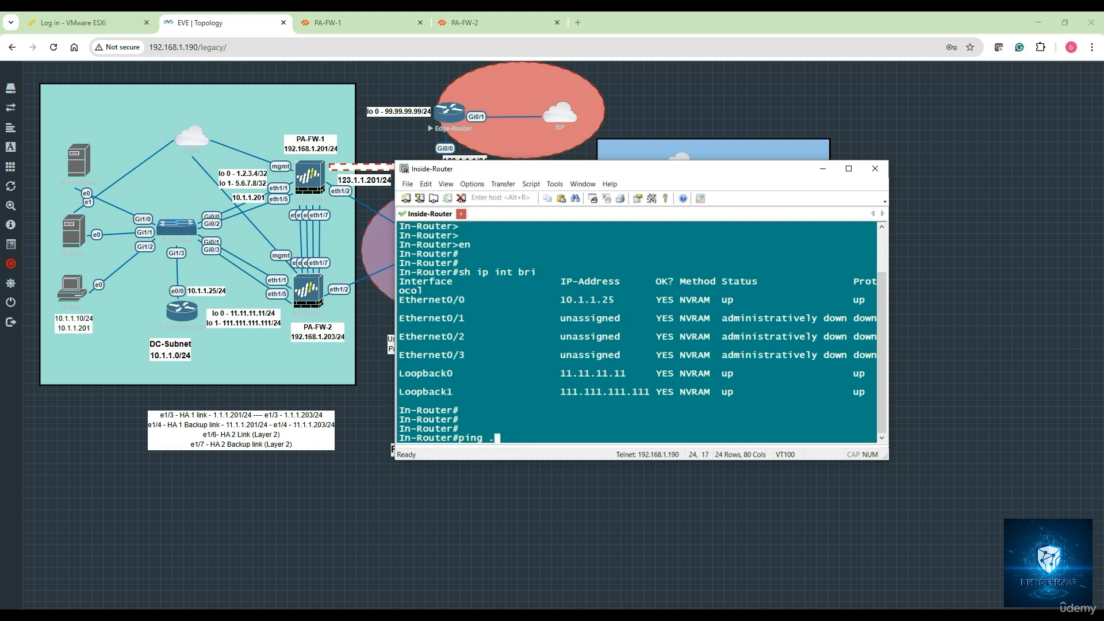
{"action": "type", "text": "8.8.8.8 re"}
{"action": "key", "text": "Tab"}
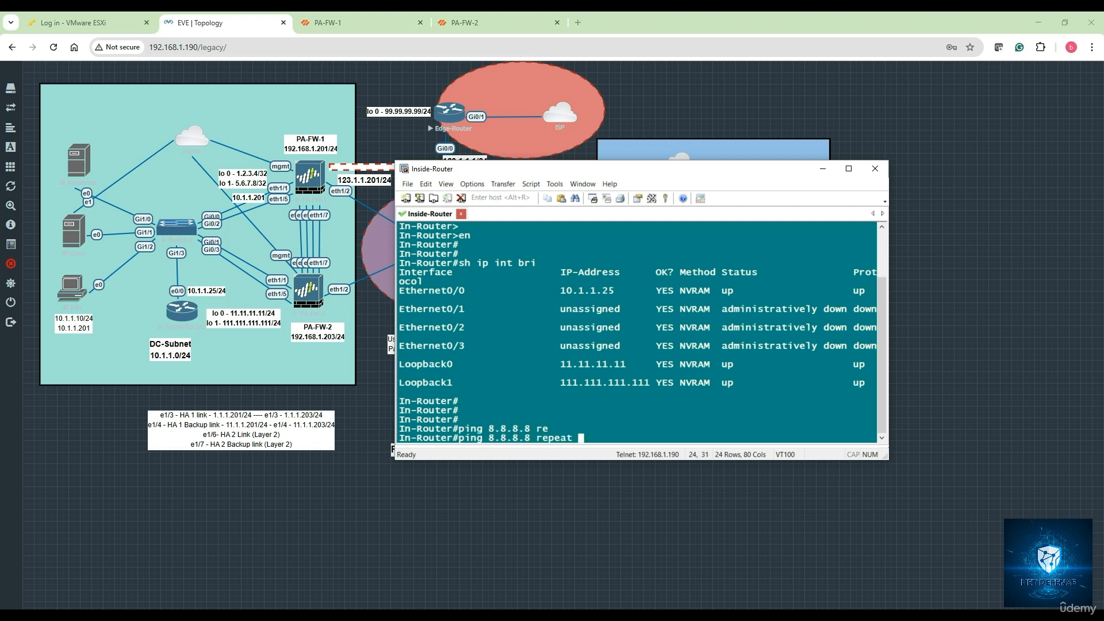
{"action": "type", "text": "1000000"}
{"action": "key", "text": "Return"}
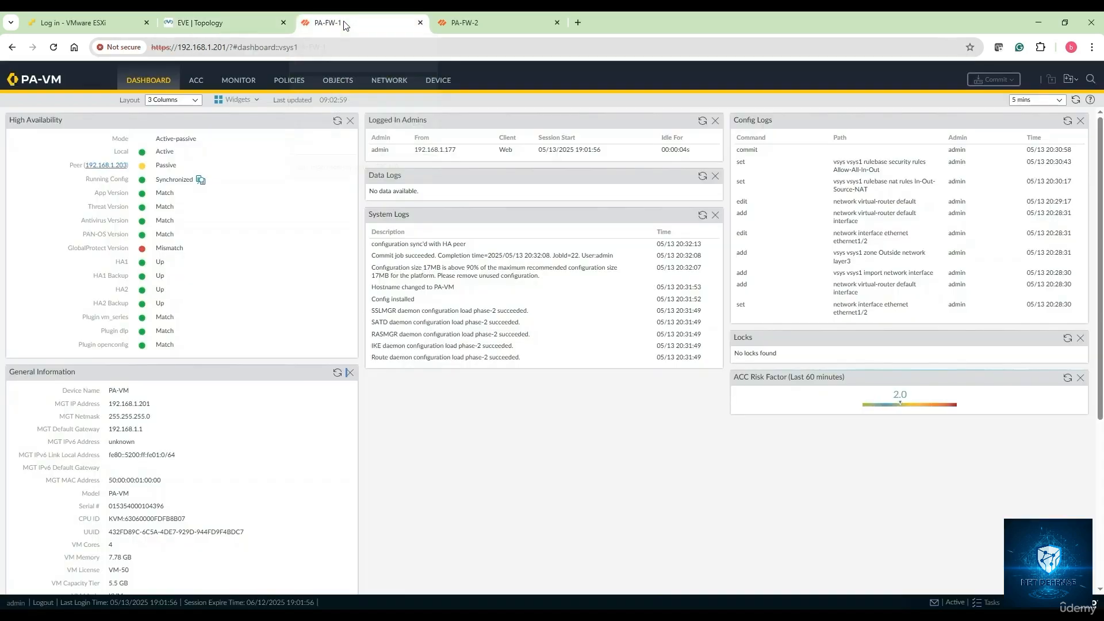
Step: Suspend PA-FW-1 from high availability via the Operational Commands
{"action": "left_click", "coordinate": [343, 21]}
{"action": "left_click", "coordinate": [438, 80]}
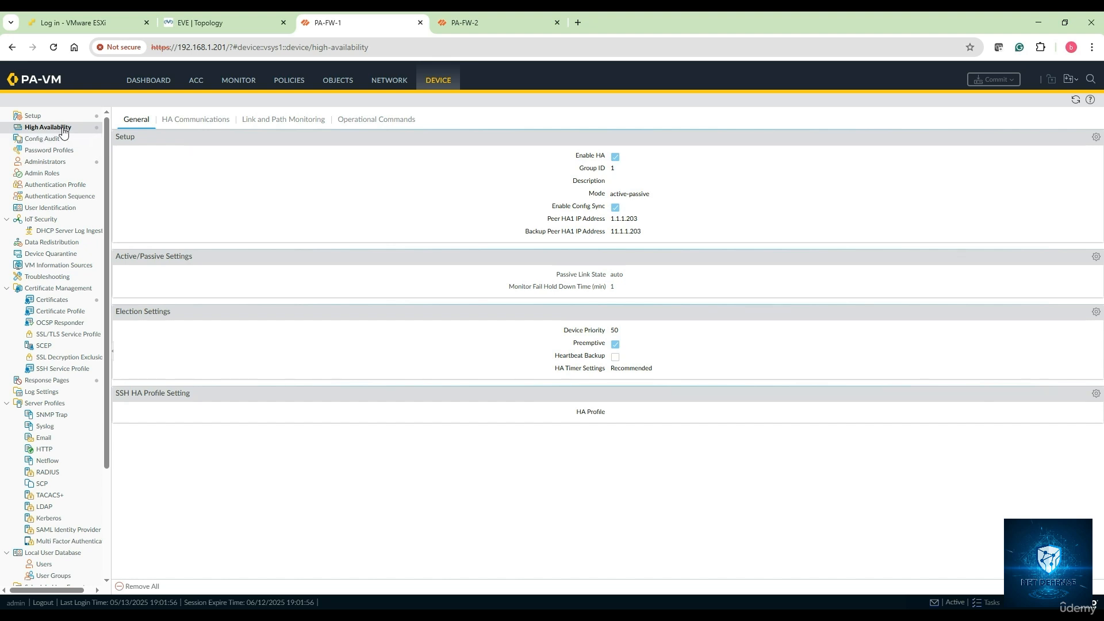
{"action": "left_click", "coordinate": [377, 120]}
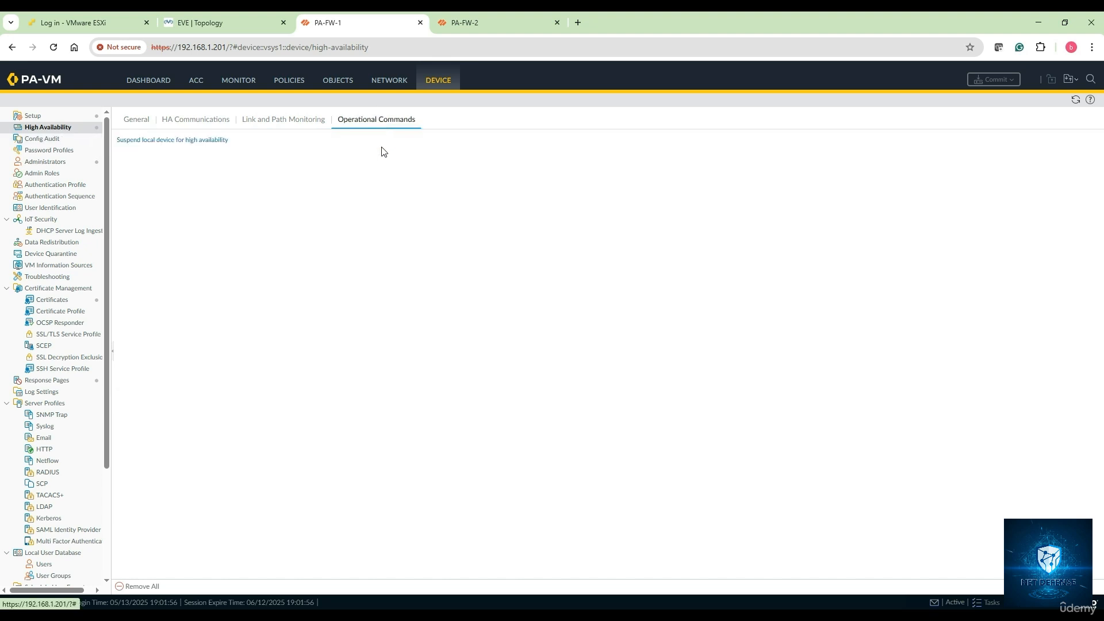
{"action": "left_click", "coordinate": [180, 142]}
{"action": "left_click", "coordinate": [527, 362]}
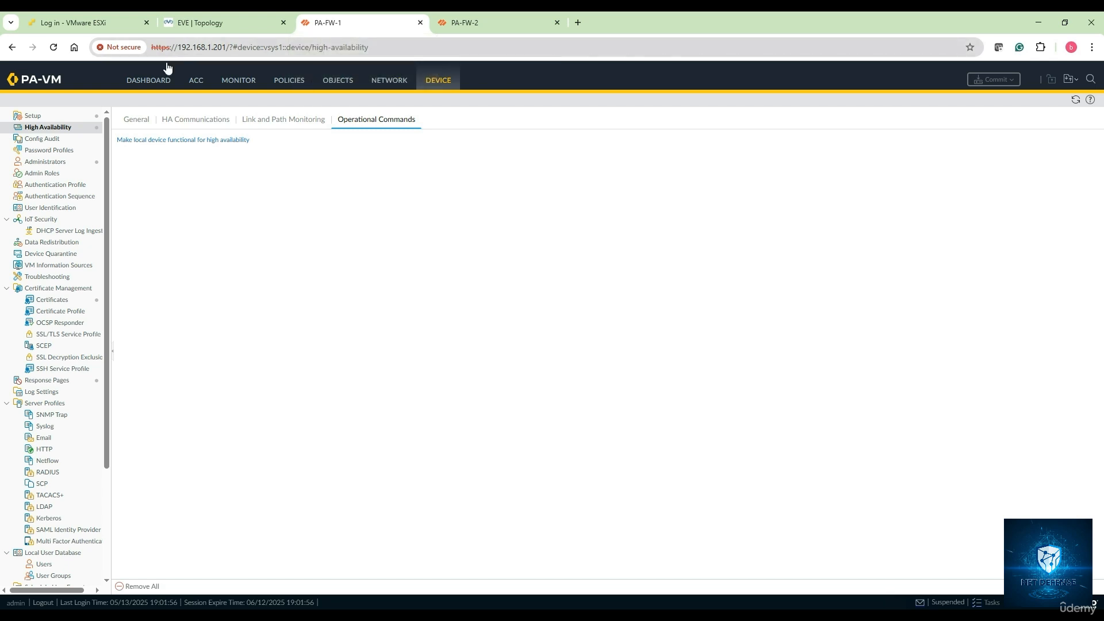
Step: Check PA-FW-1's dashboard showing local Suspended (User requested) and peer Active
{"action": "left_click", "coordinate": [173, 83]}
{"action": "left_click_drag", "start_coordinate": [288, 209], "coordinate": [230, 210]}
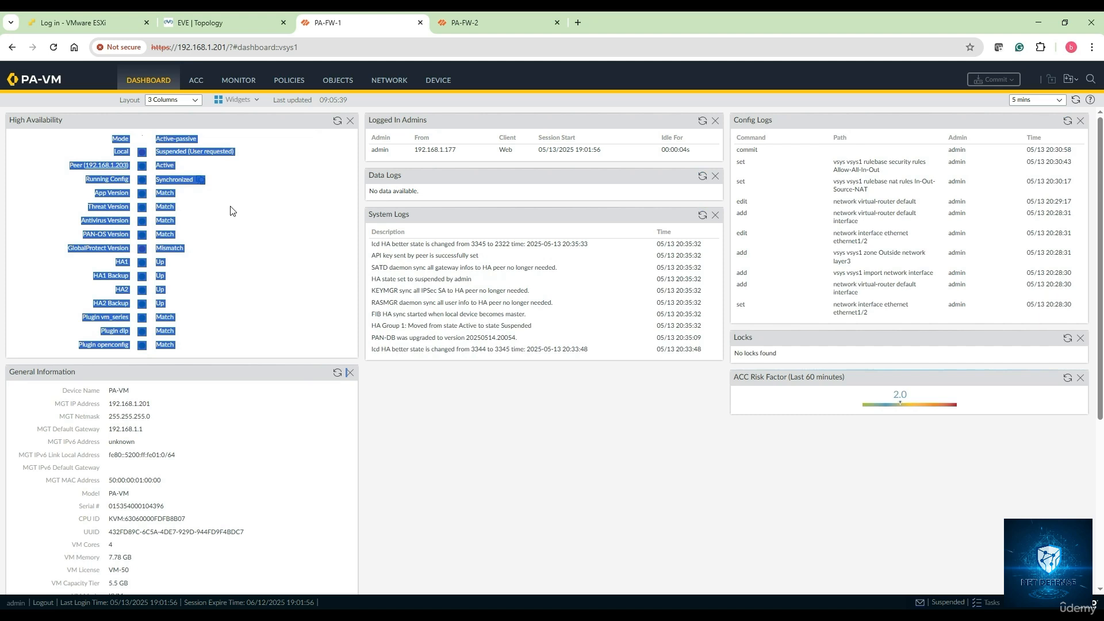
{"action": "left_click", "coordinate": [291, 185]}
{"action": "left_click_drag", "start_coordinate": [156, 151], "coordinate": [239, 153]}
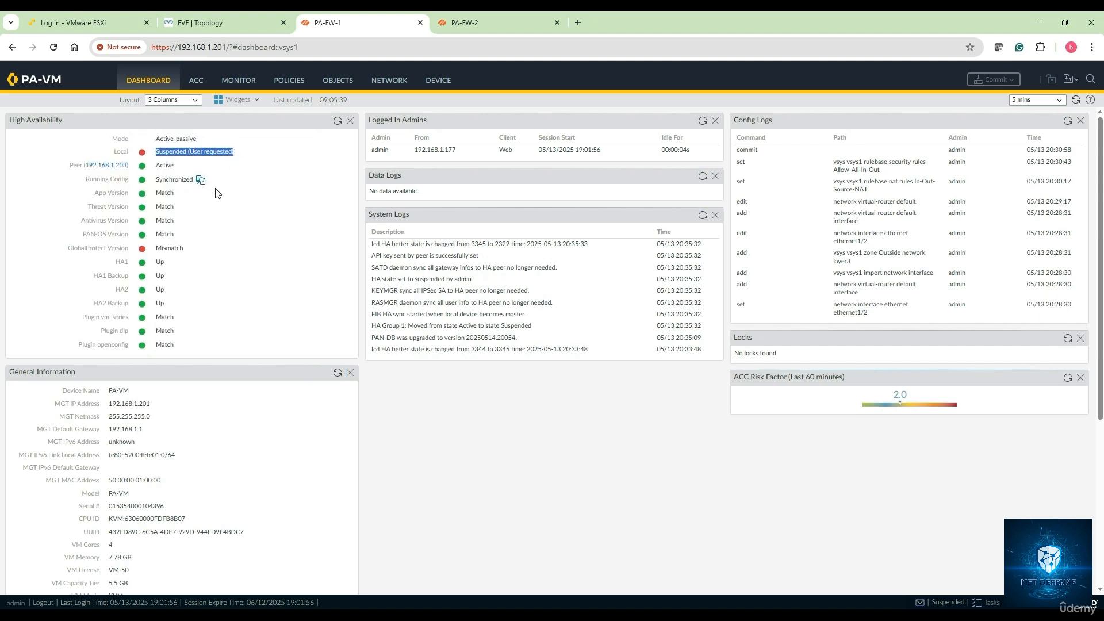
{"action": "left_click_drag", "start_coordinate": [155, 165], "coordinate": [178, 169]}
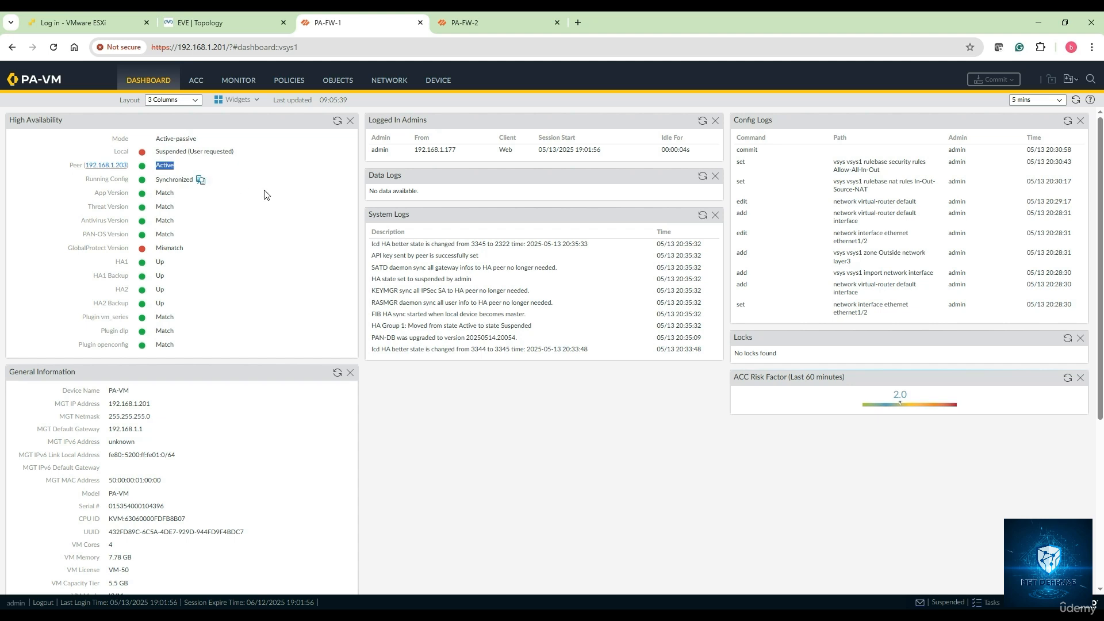
Step: Refresh PA-FW-2's HA status to confirm it is now Active
{"action": "left_click", "coordinate": [471, 30]}
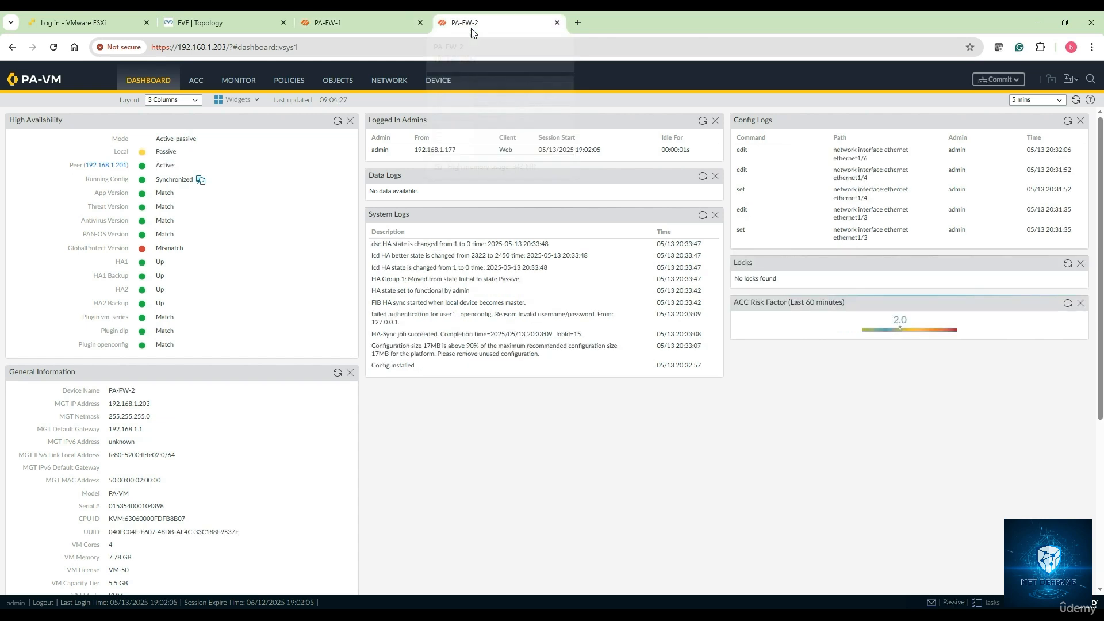
{"action": "left_click", "coordinate": [337, 120]}
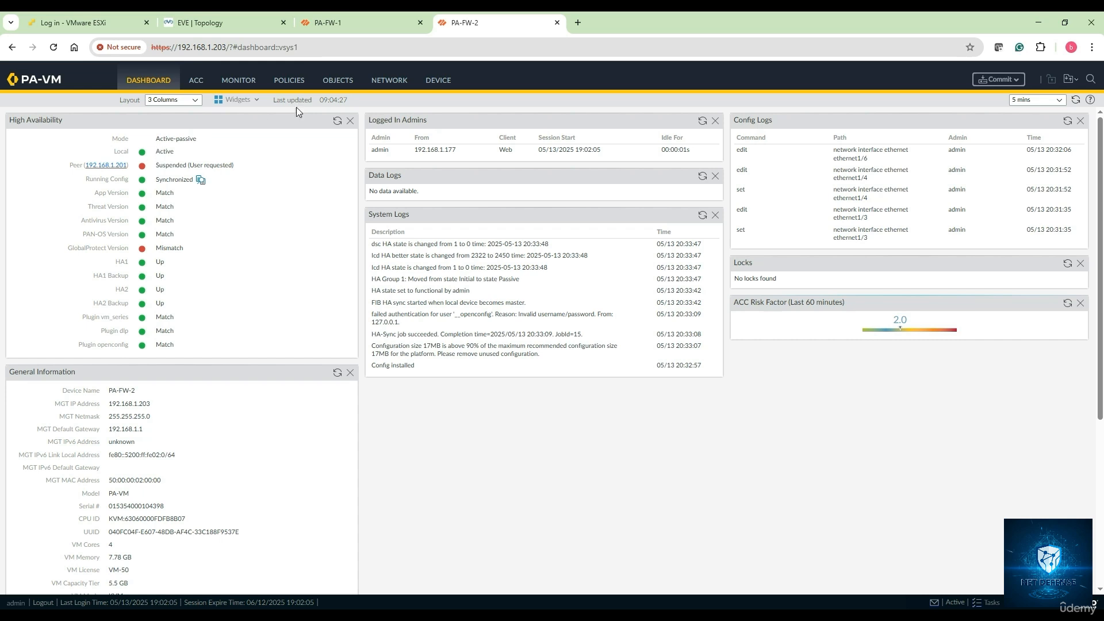
{"action": "left_click_drag", "start_coordinate": [167, 152], "coordinate": [213, 167]}
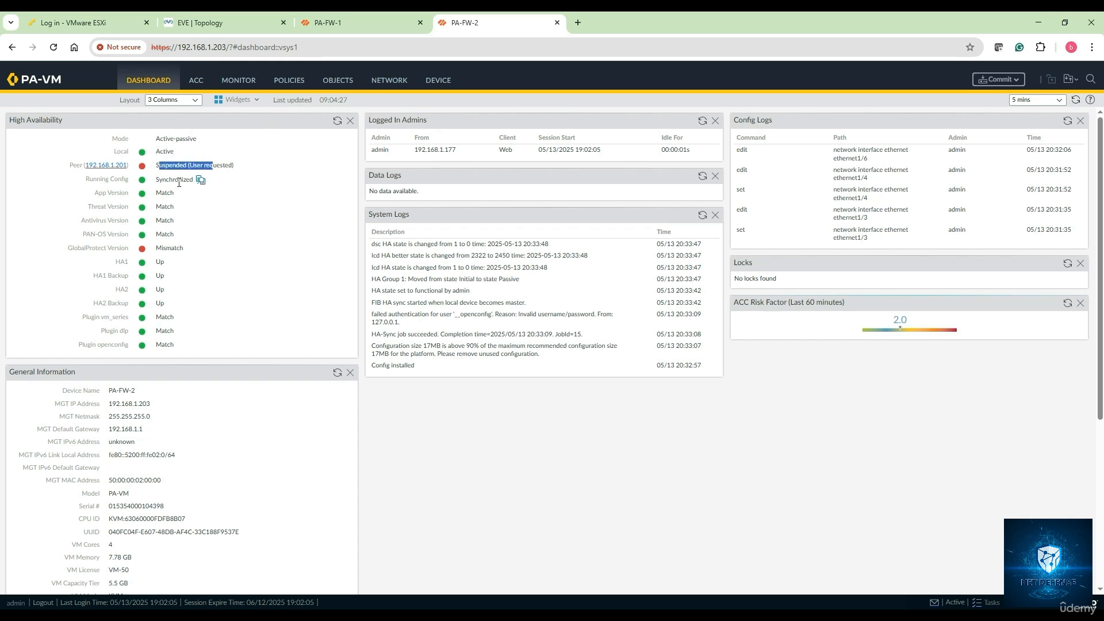
{"action": "left_click", "coordinate": [222, 26]}
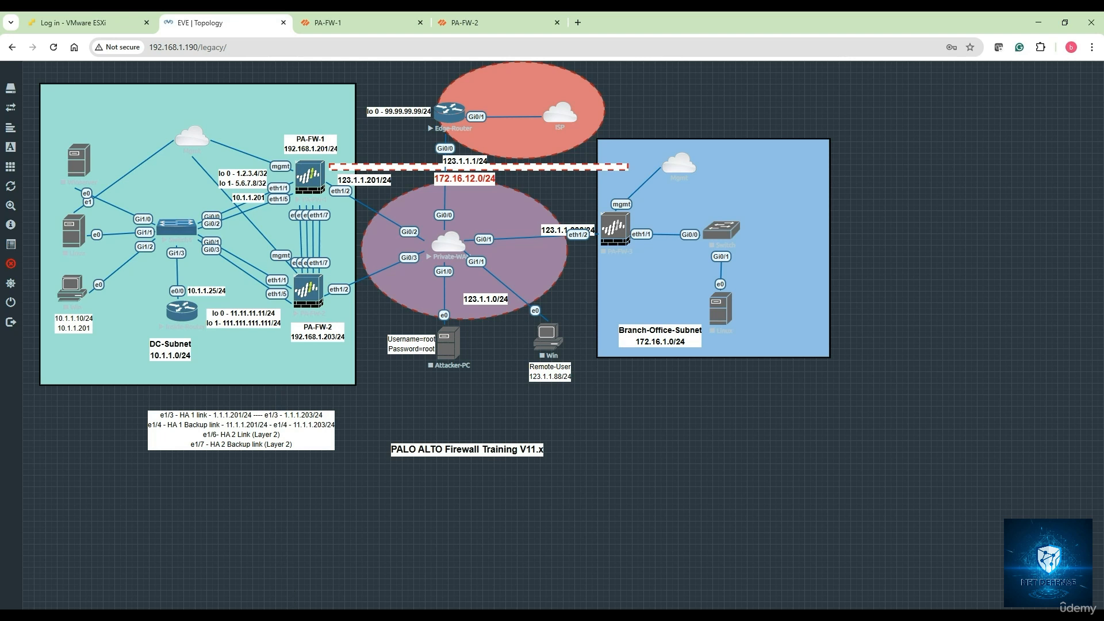
Step: Check the Inside-Router's ping replies to 8.8.8.8 held during failover, then view PA-FW-2's dashboard
{"action": "left_click", "coordinate": [432, 614]}
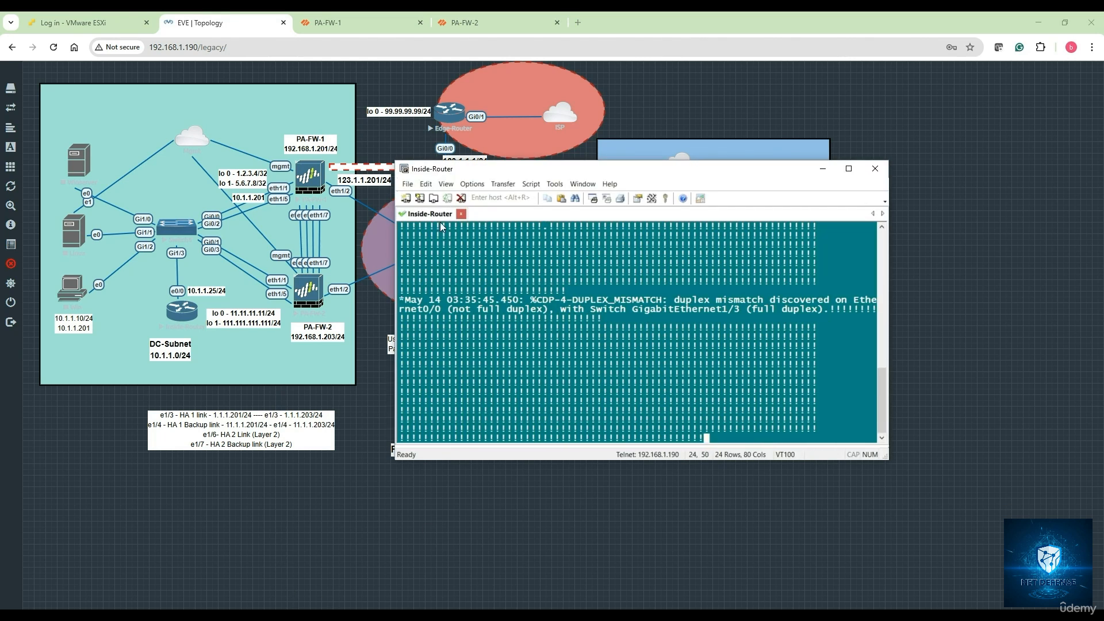
{"action": "left_click_drag", "start_coordinate": [439, 226], "coordinate": [541, 304]}
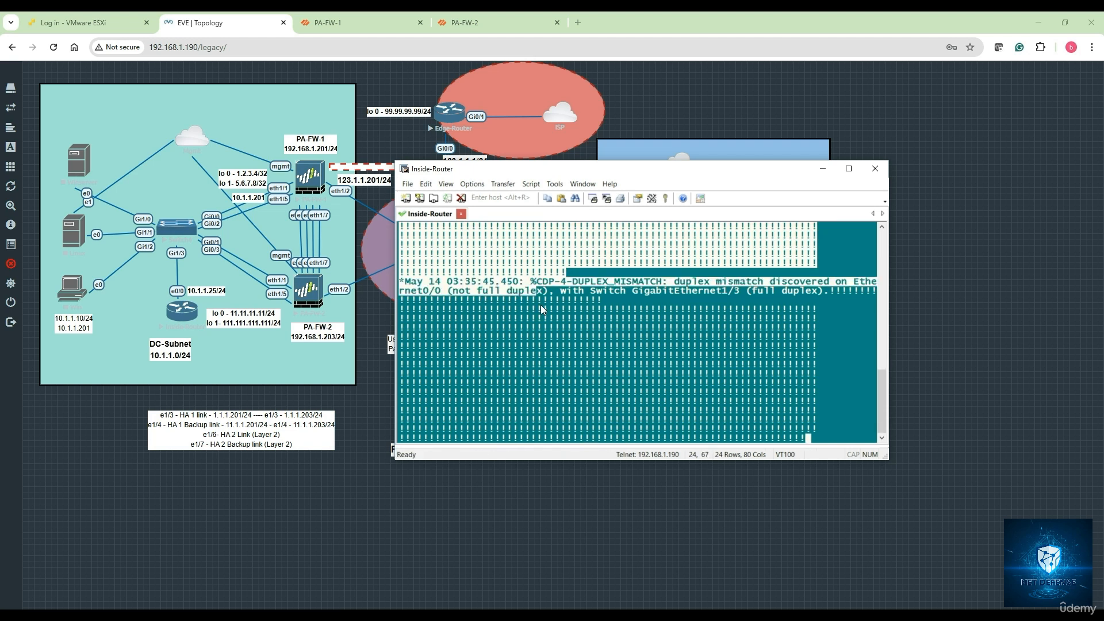
{"action": "left_click", "coordinate": [540, 304]}
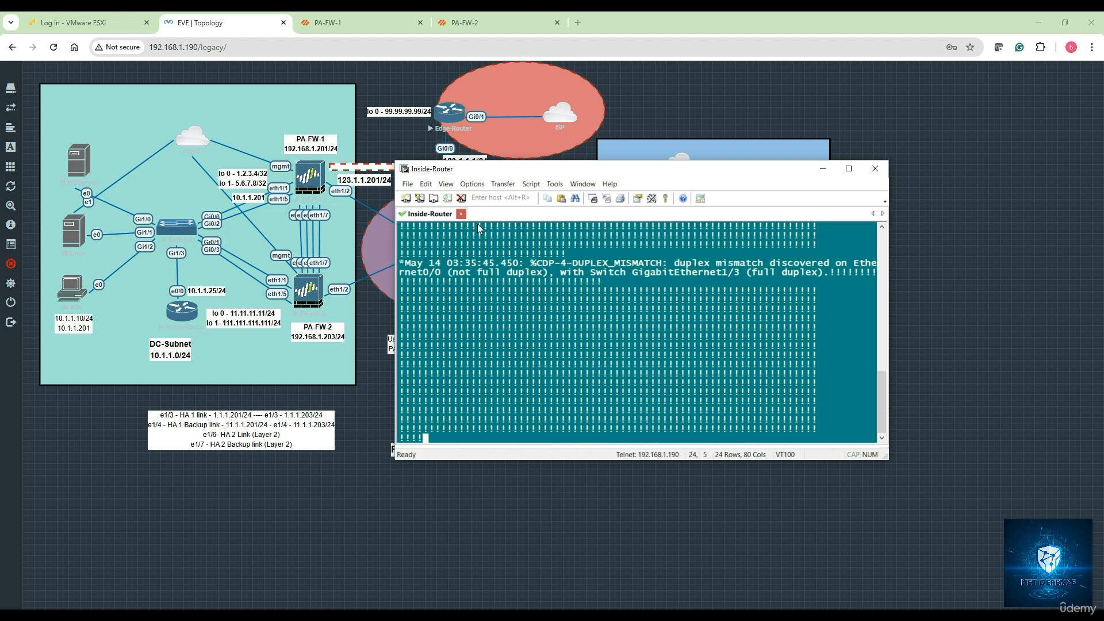
{"action": "left_click_drag", "start_coordinate": [477, 223], "coordinate": [604, 315]}
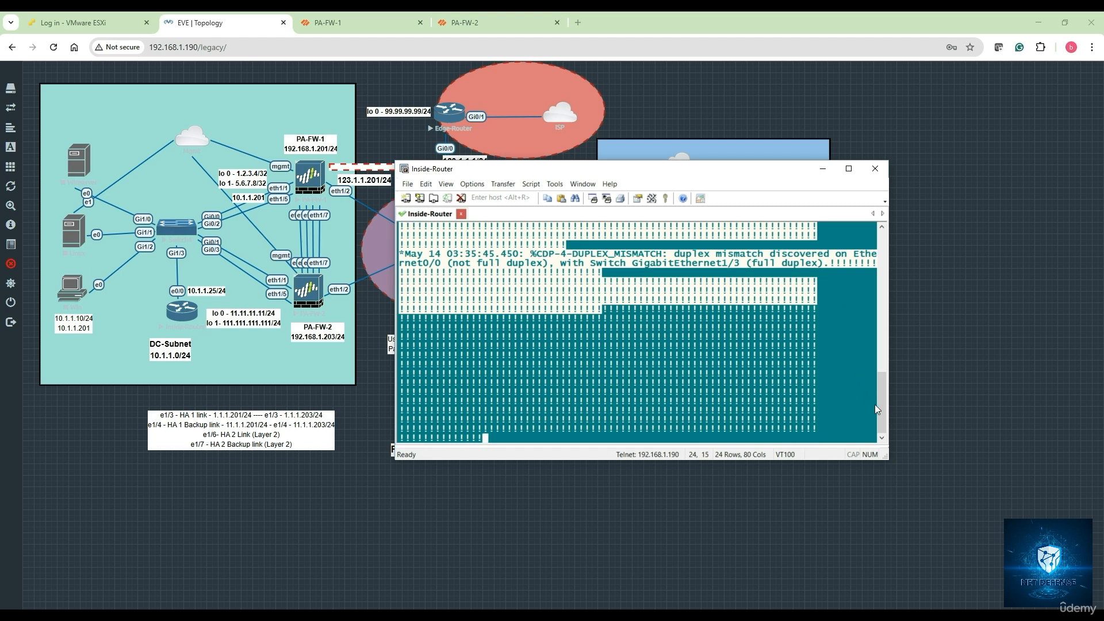
{"action": "left_click_drag", "start_coordinate": [881, 404], "coordinate": [883, 357]}
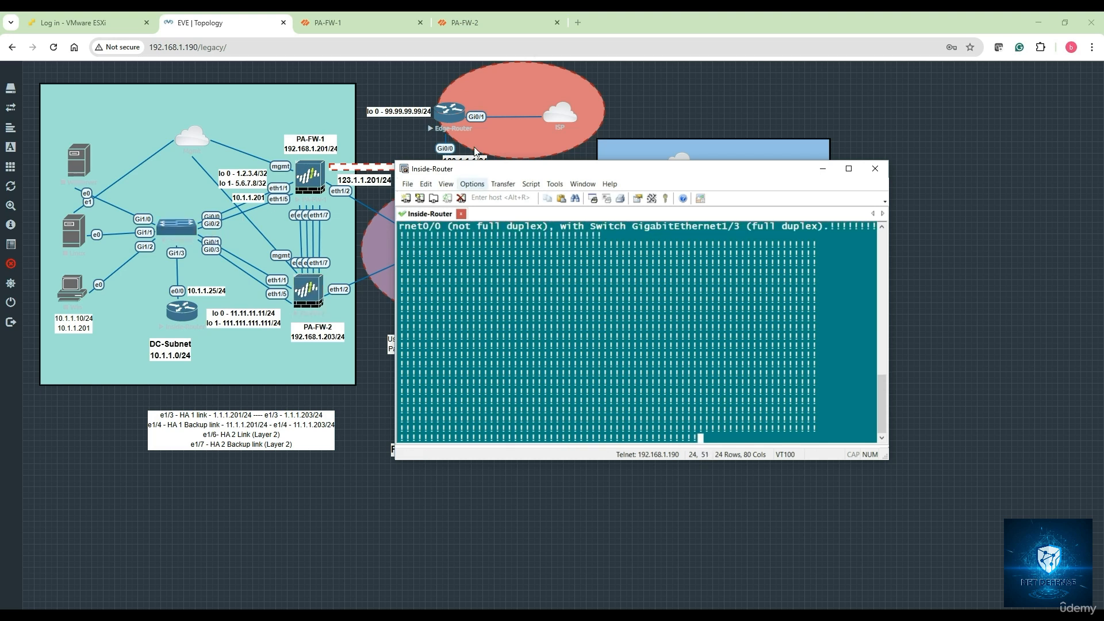
{"action": "left_click", "coordinate": [460, 22]}
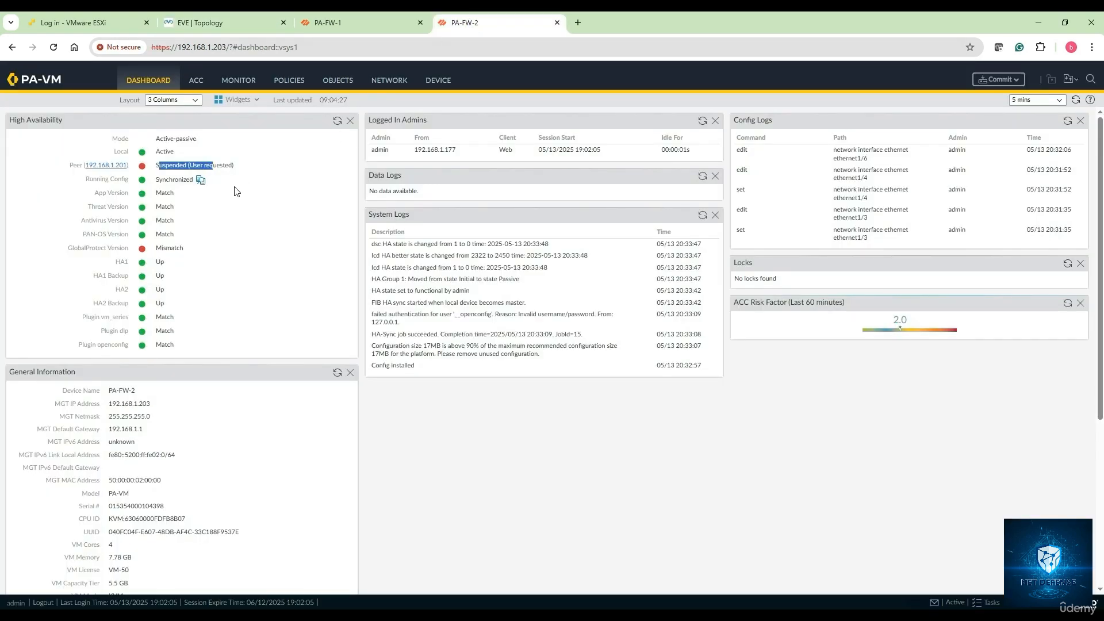
Step: Make PA-FW-1 functional again from its High Availability operational commands
{"action": "left_click", "coordinate": [233, 194]}
{"action": "left_click", "coordinate": [336, 24]}
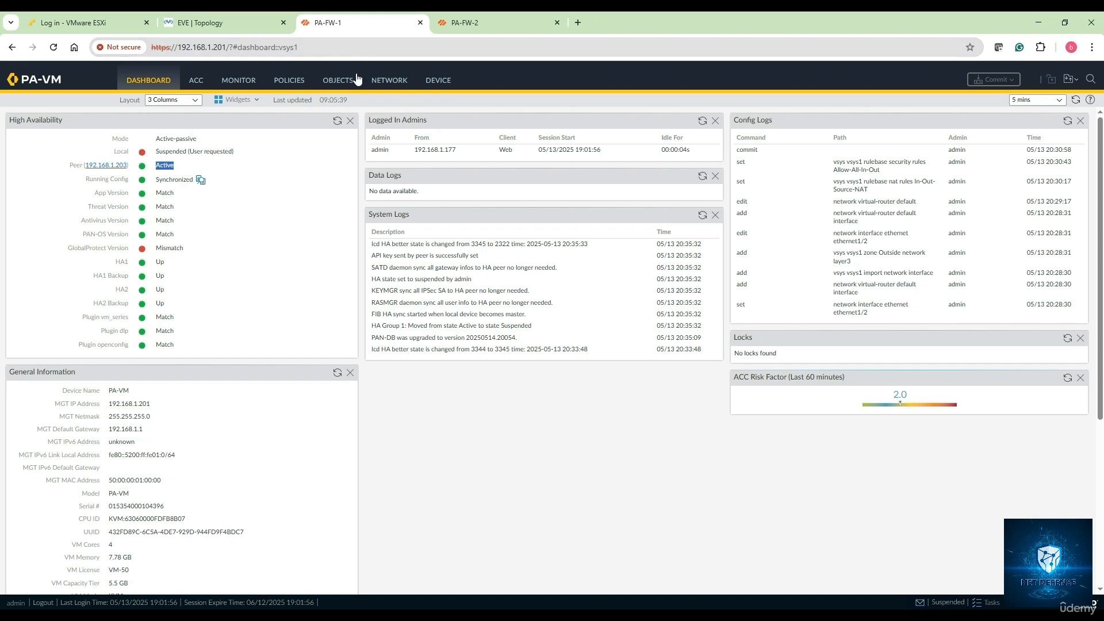
{"action": "left_click", "coordinate": [443, 80]}
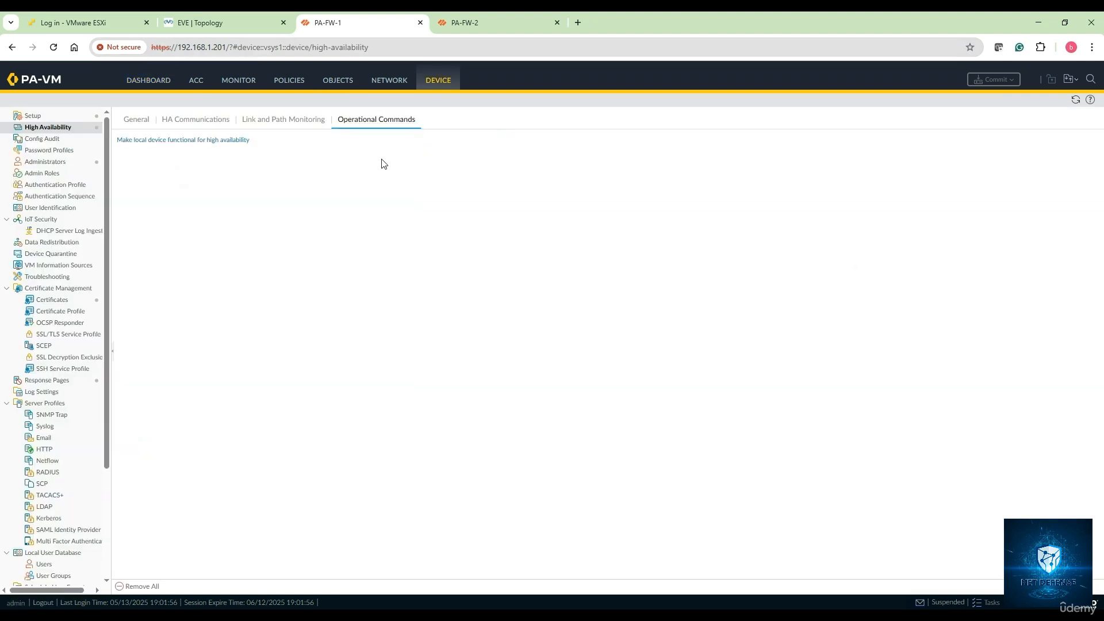
{"action": "left_click", "coordinate": [187, 142]}
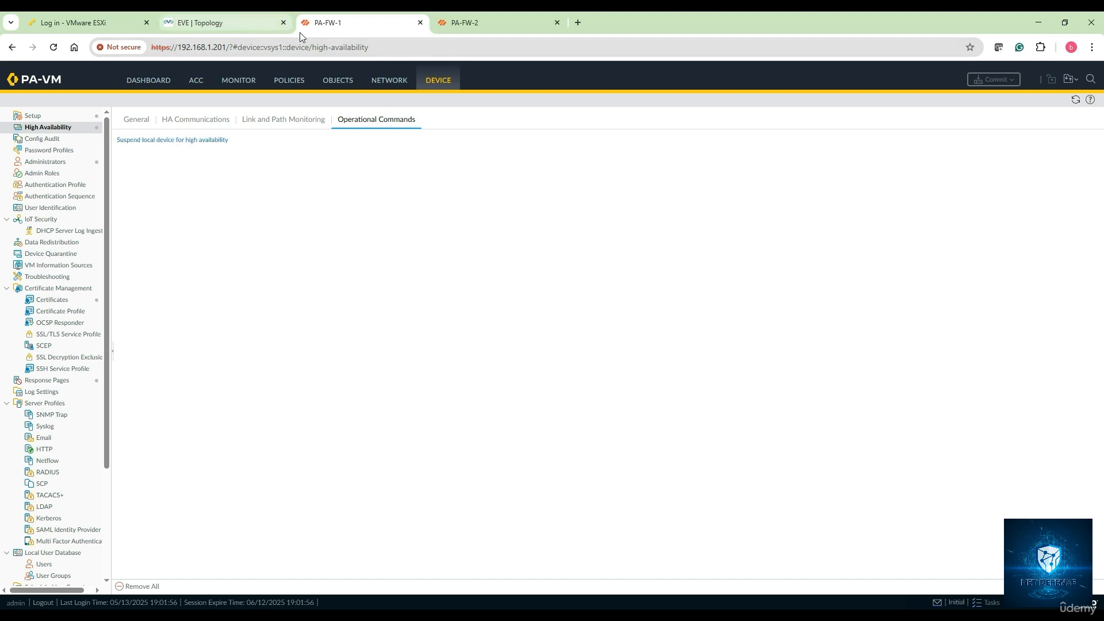
Step: Refresh PA-FW-1's dashboard HA widget to confirm local Passive with peer Active
{"action": "left_click", "coordinate": [142, 89]}
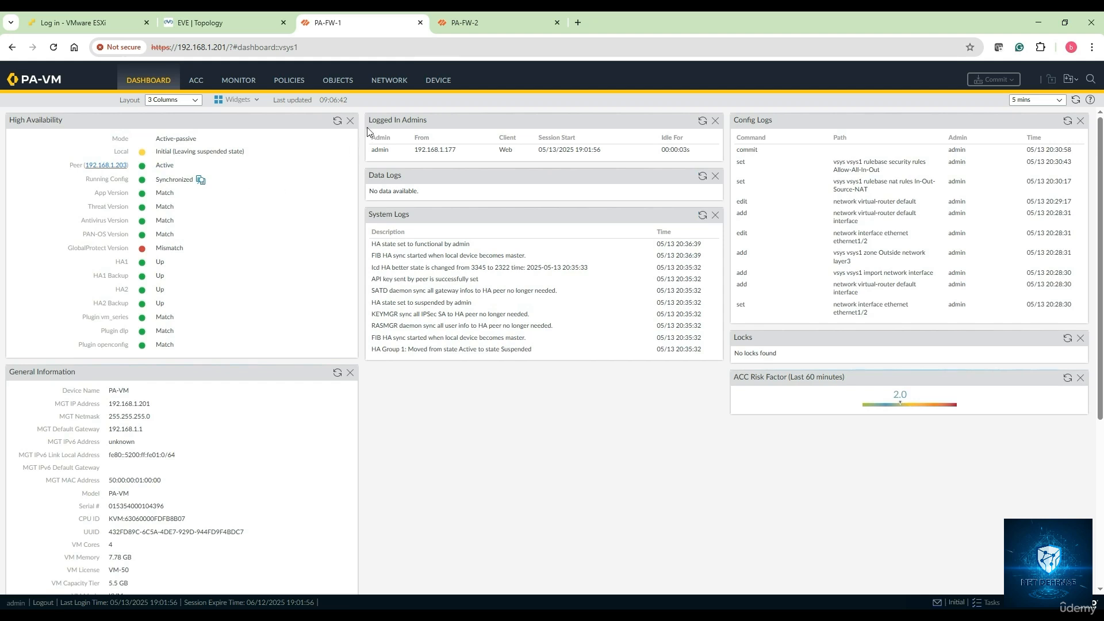
{"action": "left_click", "coordinate": [337, 121]}
{"action": "left_click_drag", "start_coordinate": [157, 164], "coordinate": [185, 169]}
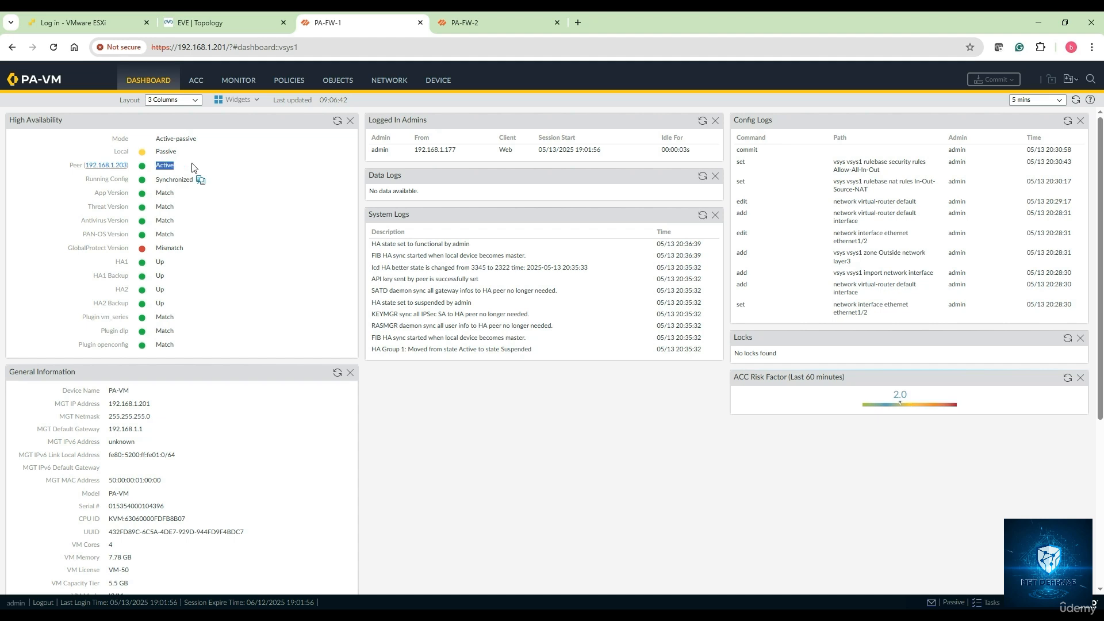
{"action": "left_click", "coordinate": [473, 29]}
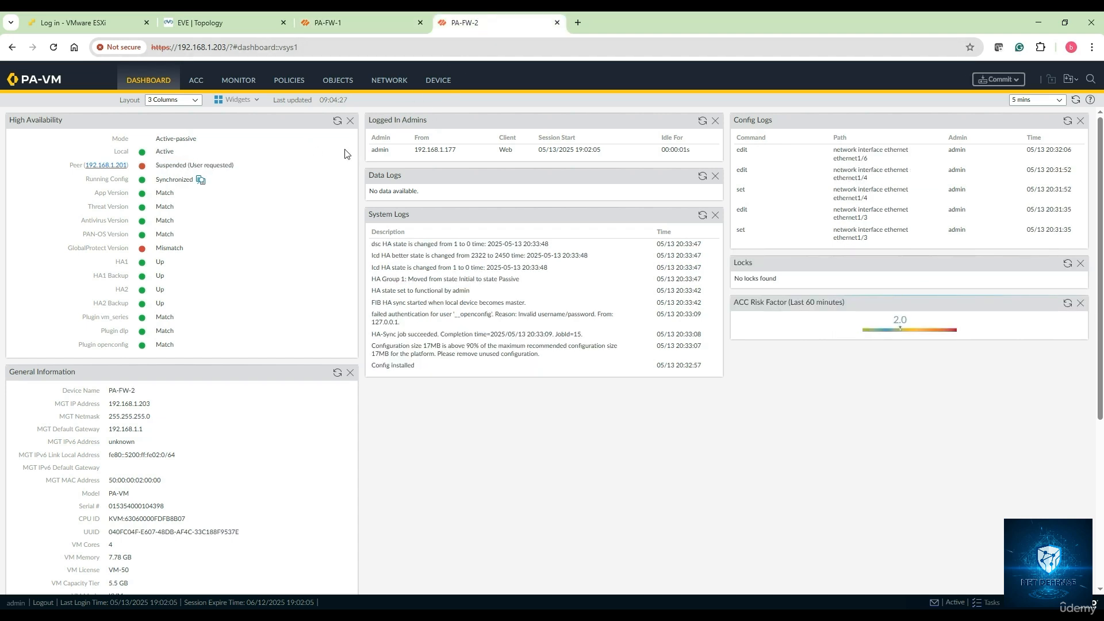
Step: Refresh PA-FW-2's HA widget showing peer Passive, then bring up the Inside-Router ping console
{"action": "left_click", "coordinate": [337, 120]}
{"action": "left_click", "coordinate": [435, 86]}
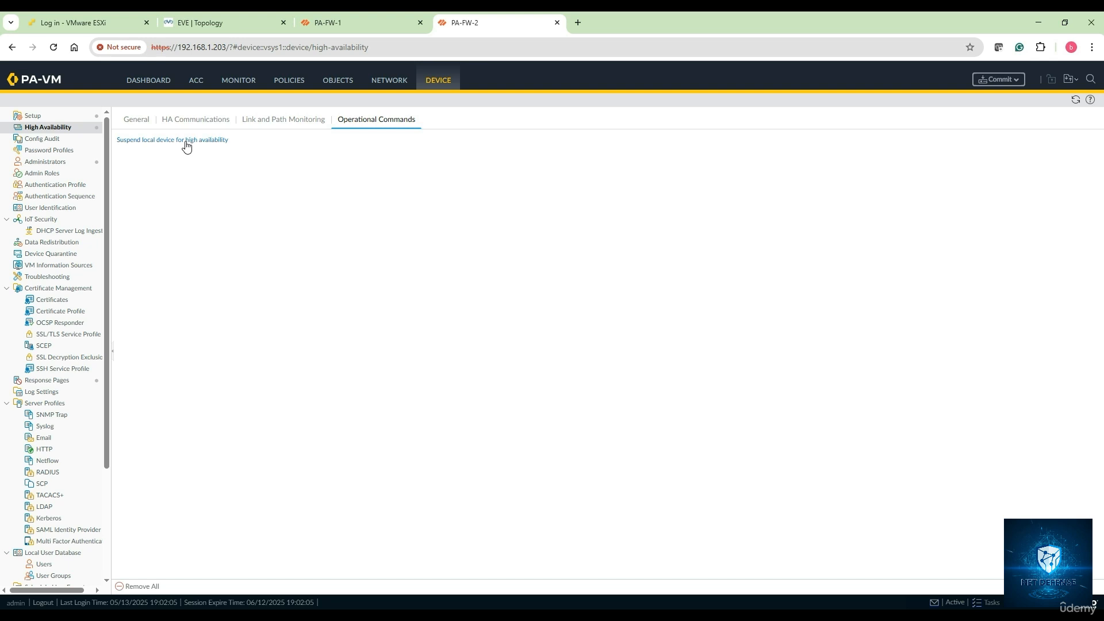
{"action": "left_click", "coordinate": [363, 23]}
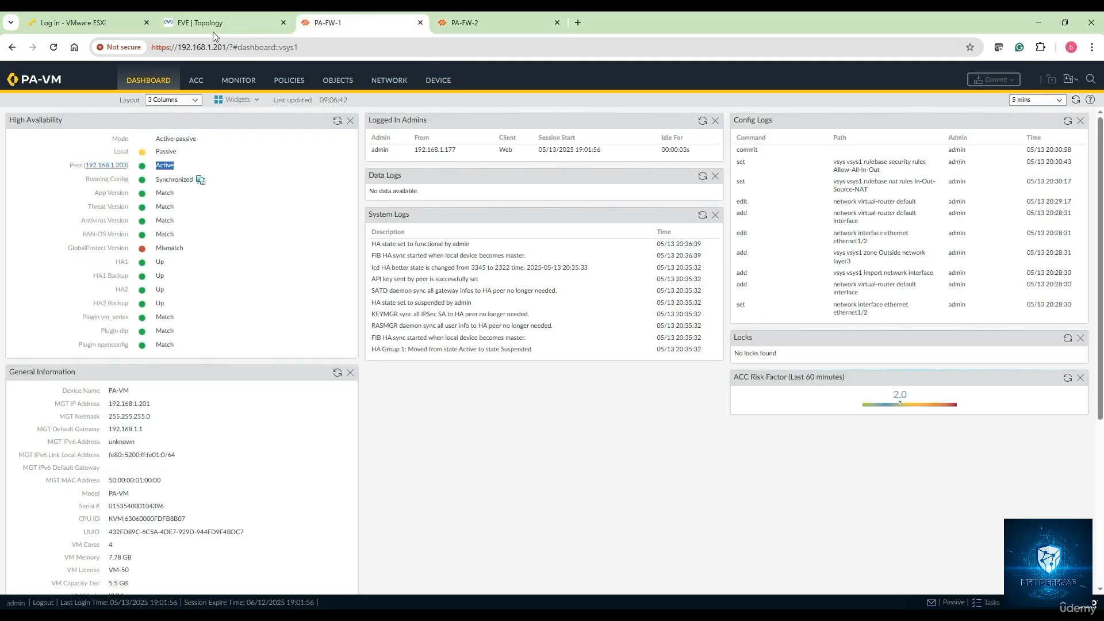
{"action": "left_click", "coordinate": [213, 24]}
{"action": "left_click", "coordinate": [300, 605]}
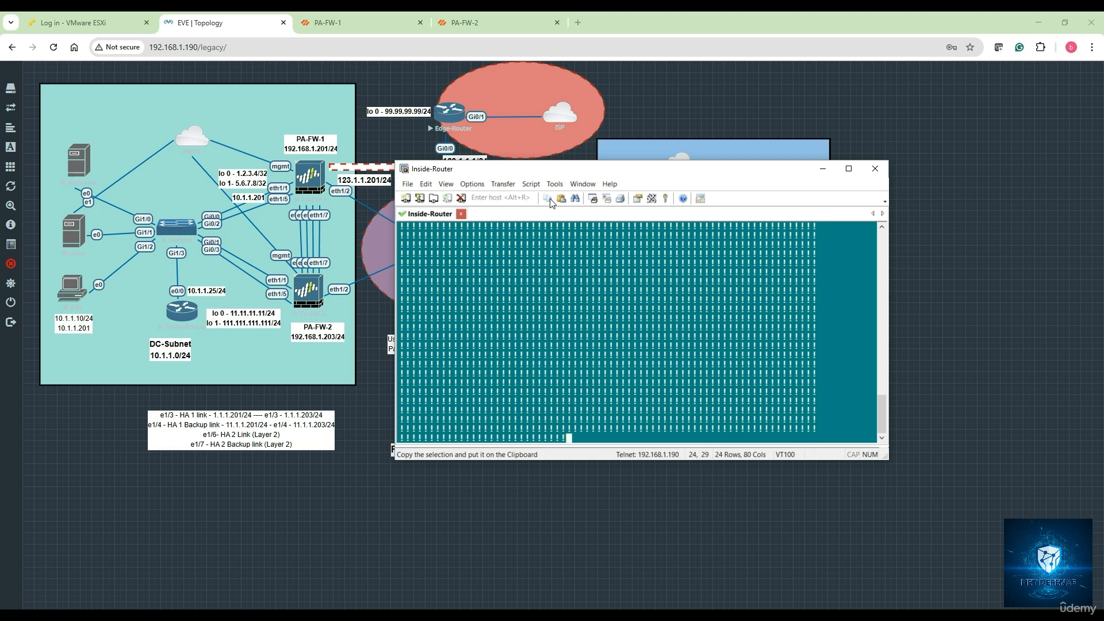
Step: Log in to PA-FW-1's QEMU serial console as admin
{"action": "left_click", "coordinate": [329, 23]}
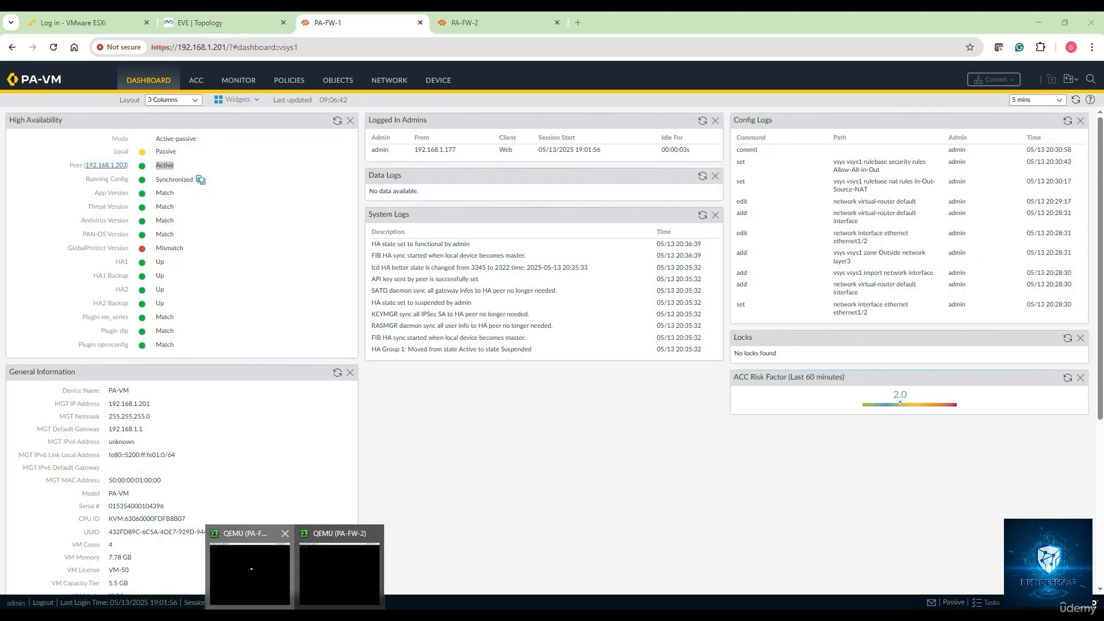
{"action": "left_click", "coordinate": [250, 563]}
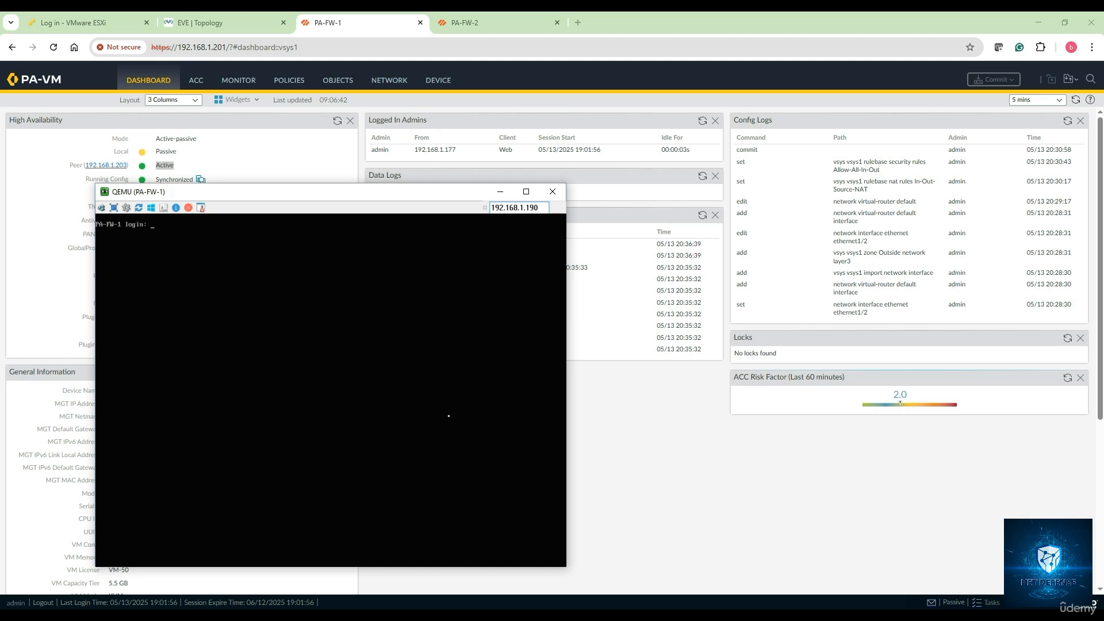
{"action": "type", "text": "admin"}
{"action": "key", "text": "Return"}
{"action": "key", "text": "Return"}
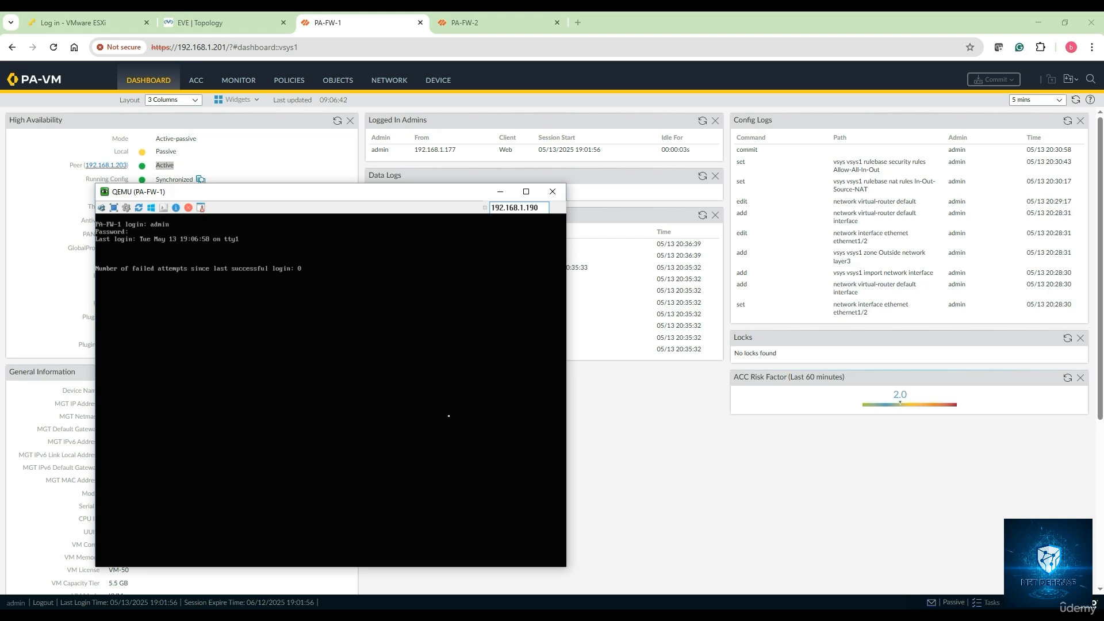
{"action": "key", "text": "Return"}
Step: Run 'show high-availability state' on PA-FW-1, then bring PA-FW-2's console forward
{"action": "type", "text": "sh"}
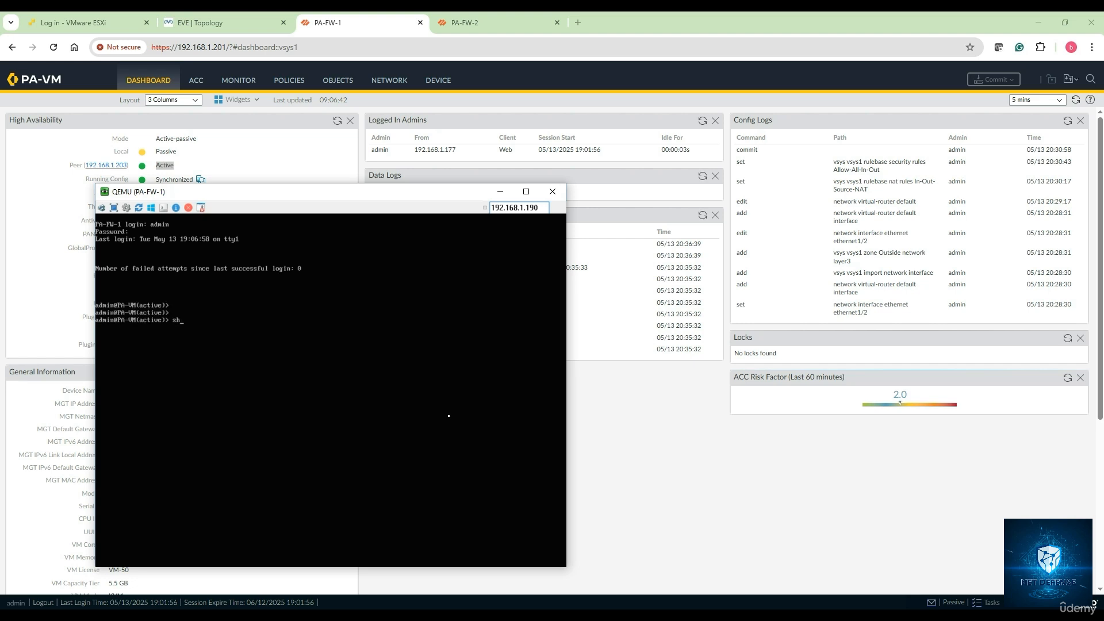
{"action": "type", "text": "ow high-availability"}
{"action": "key", "text": "question"}
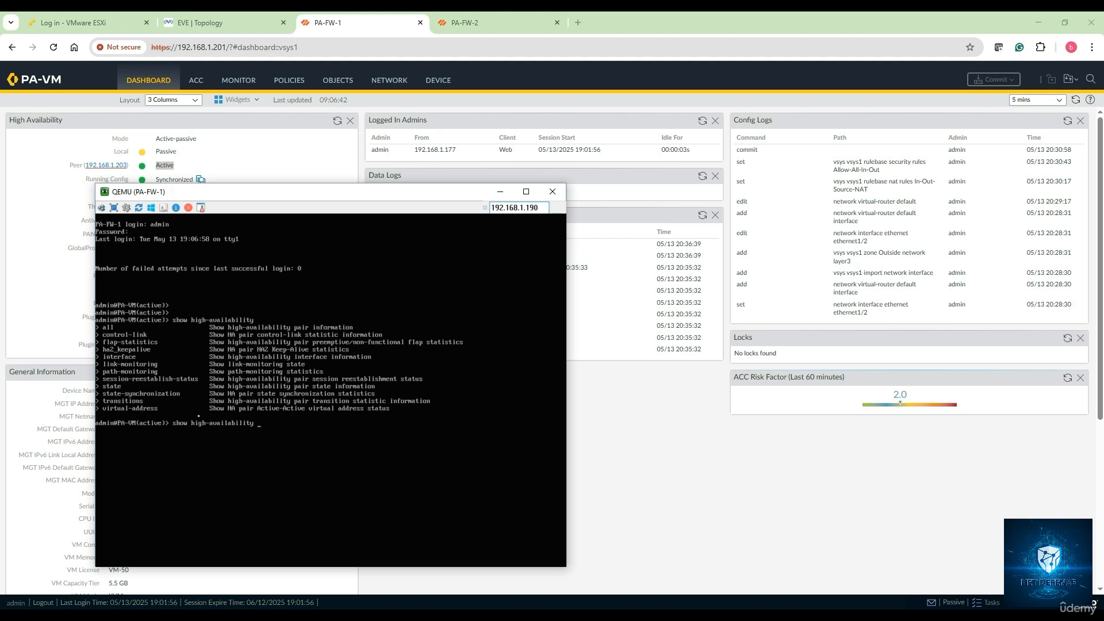
{"action": "type", "text": "state"}
{"action": "key", "text": "Return"}
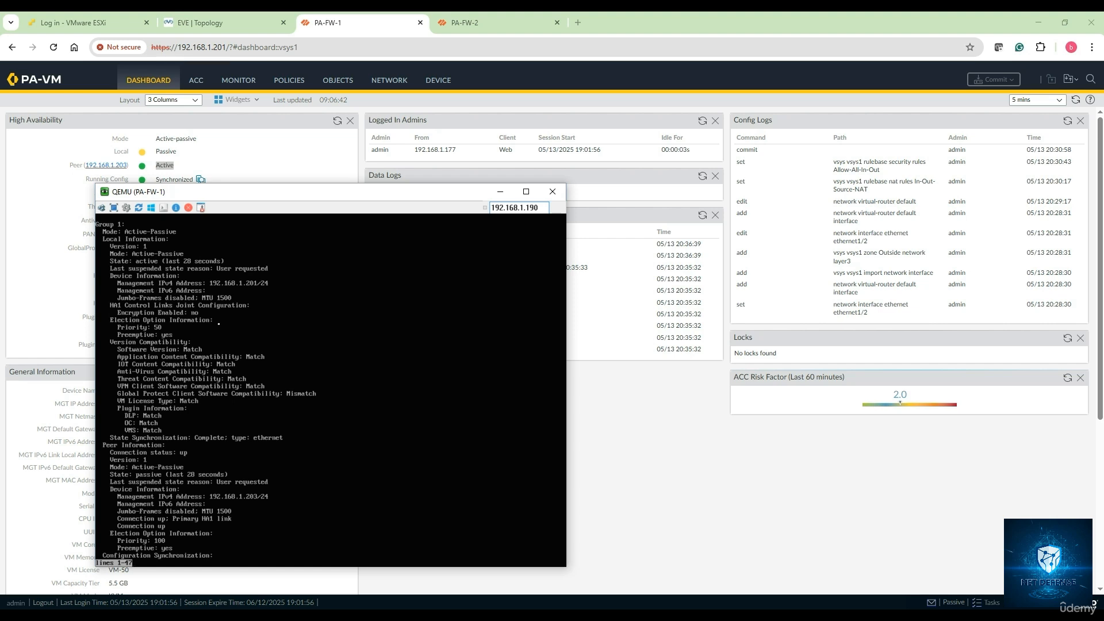
{"action": "key", "text": "q"}
{"action": "key", "text": "Return"}
{"action": "key", "text": "Return"}
{"action": "key", "text": "Return"}
{"action": "key", "text": "Return"}
{"action": "key", "text": "Return"}
{"action": "key", "text": "Return"}
{"action": "key", "text": "Return"}
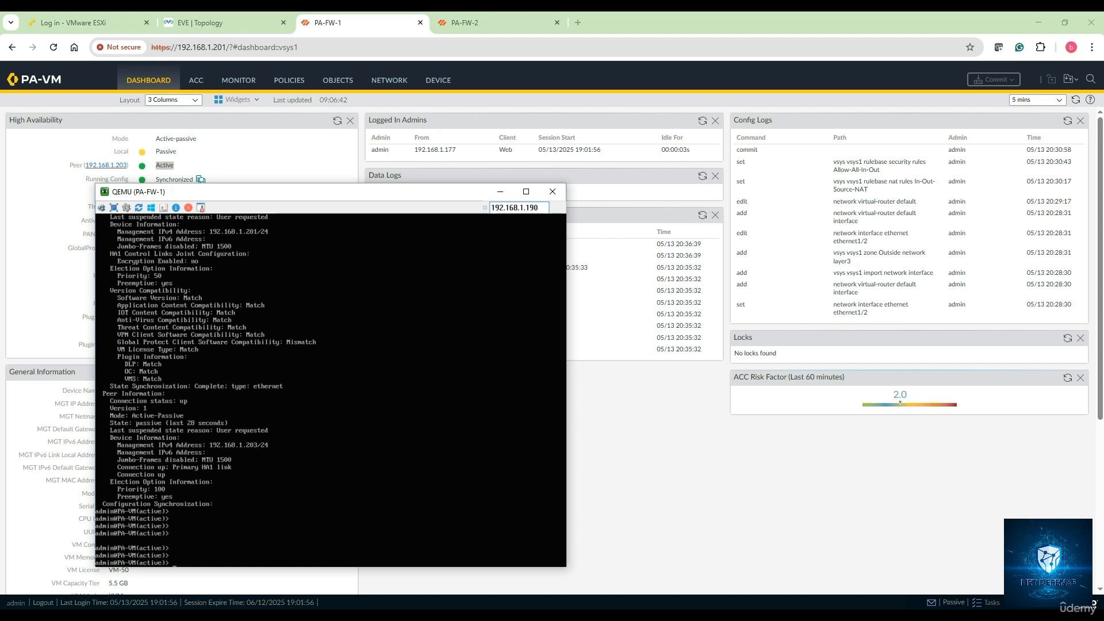
{"action": "mouse_move", "coordinate": [294, 616]}
{"action": "left_click", "coordinate": [339, 566]}
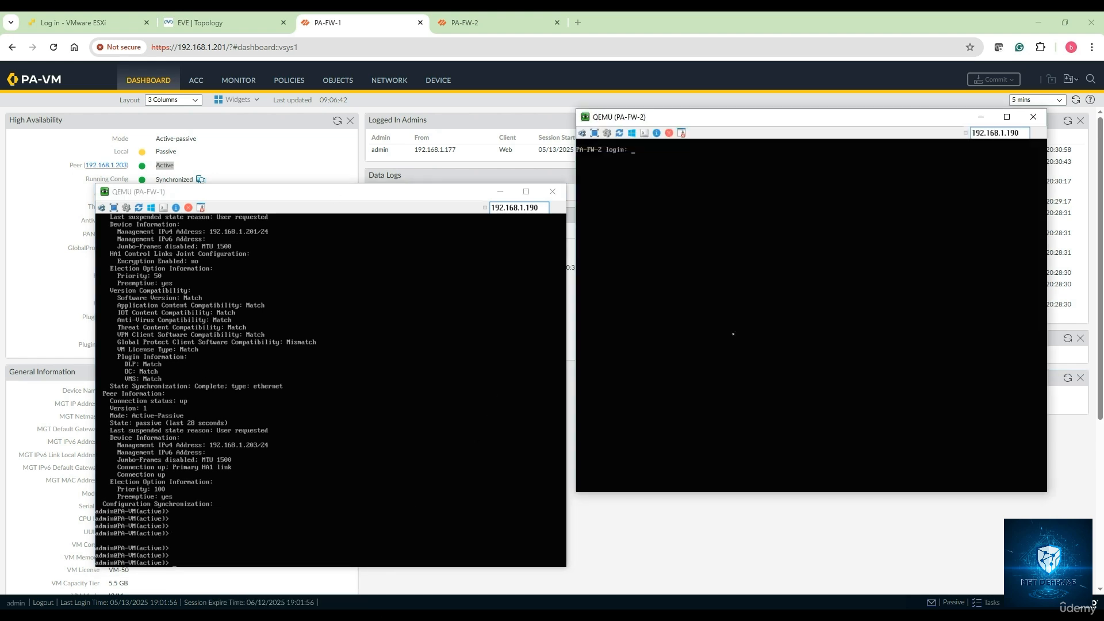
Step: Log in to PA-FW-2's QEMU console as admin
{"action": "type", "text": "admin"}
{"action": "key", "text": "Return"}
{"action": "key", "text": "Return"}
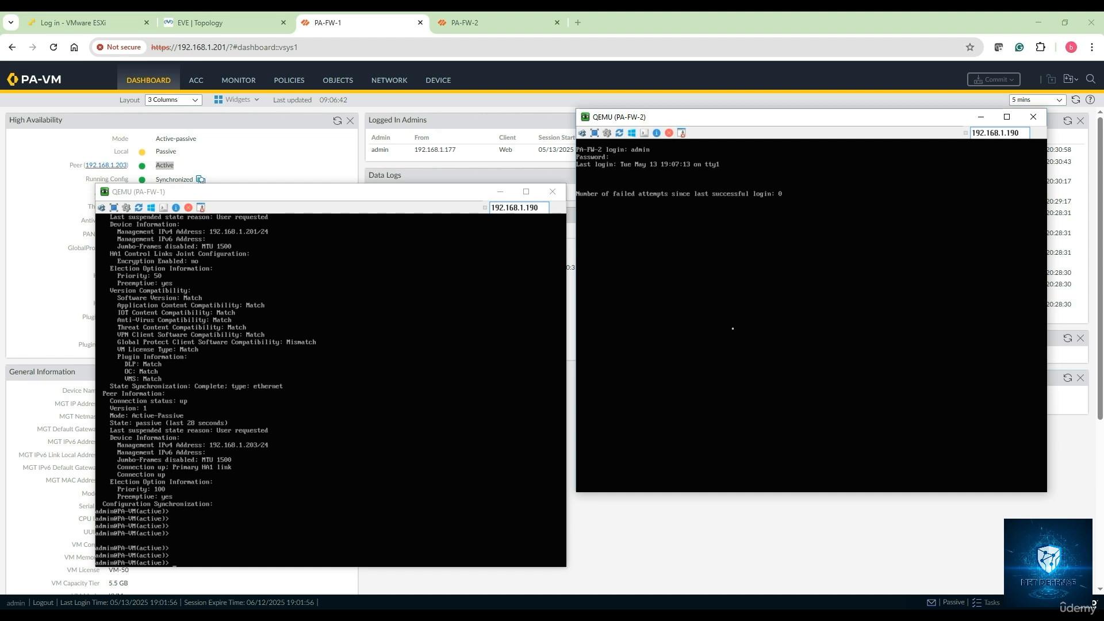
{"action": "key", "text": "Return"}
{"action": "key", "text": "Return"}
{"action": "key", "text": "Return"}
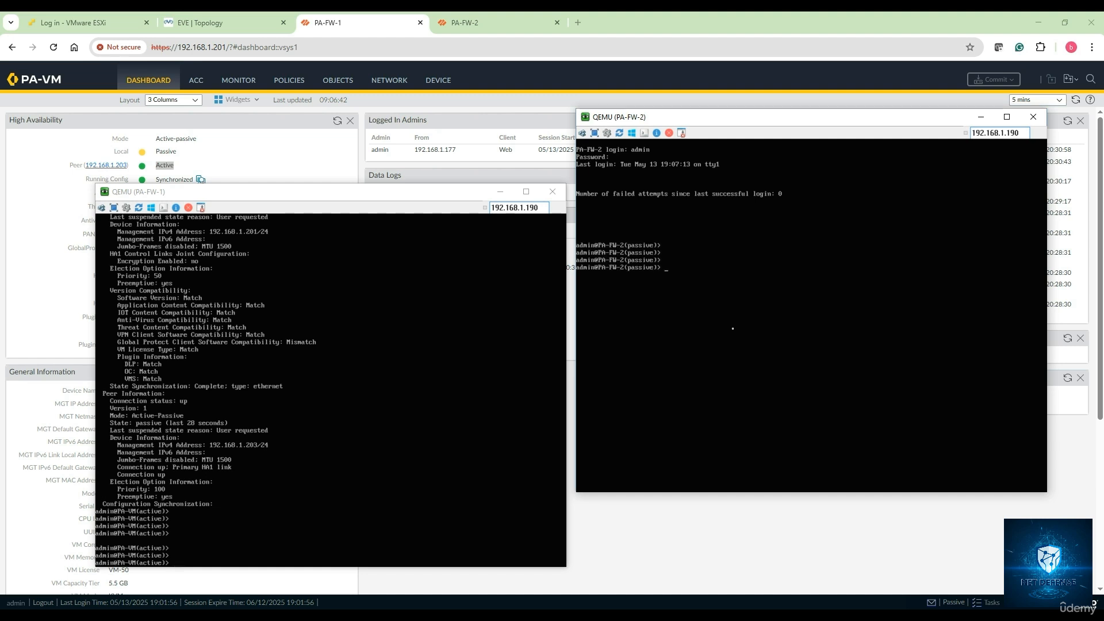
{"action": "key", "text": "Return"}
{"action": "key", "text": "Return"}
Step: Enter 'request high-availability sync-to-remote' on PA-FW-1's console, then minimize both QEMU consoles
{"action": "left_click", "coordinate": [227, 521]}
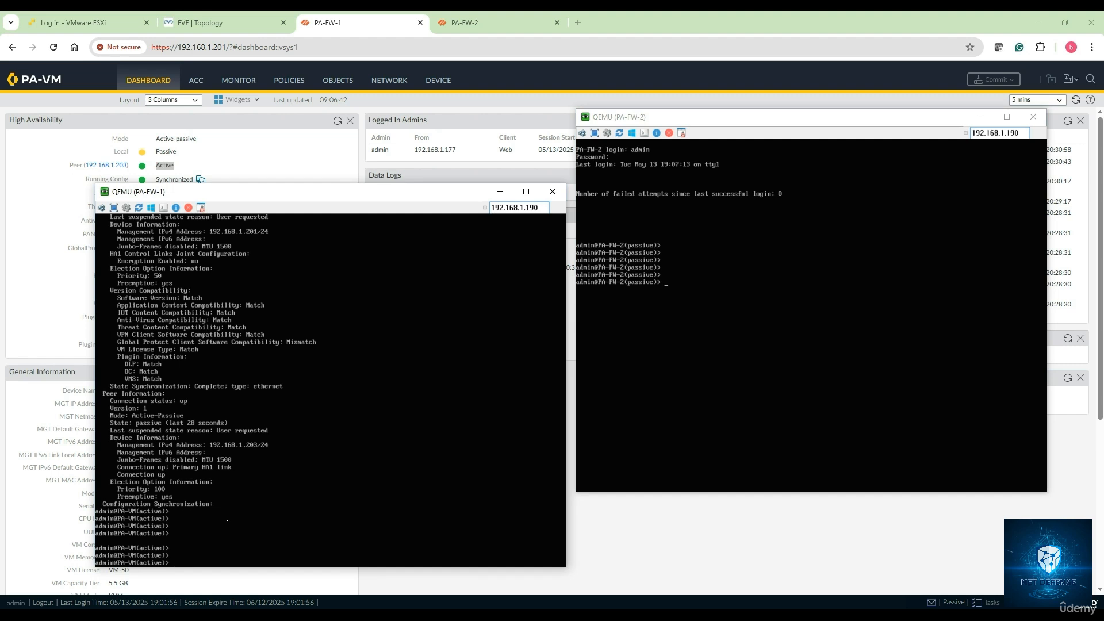
{"action": "key", "text": "Return"}
{"action": "key", "text": "Return"}
{"action": "key", "text": "Return"}
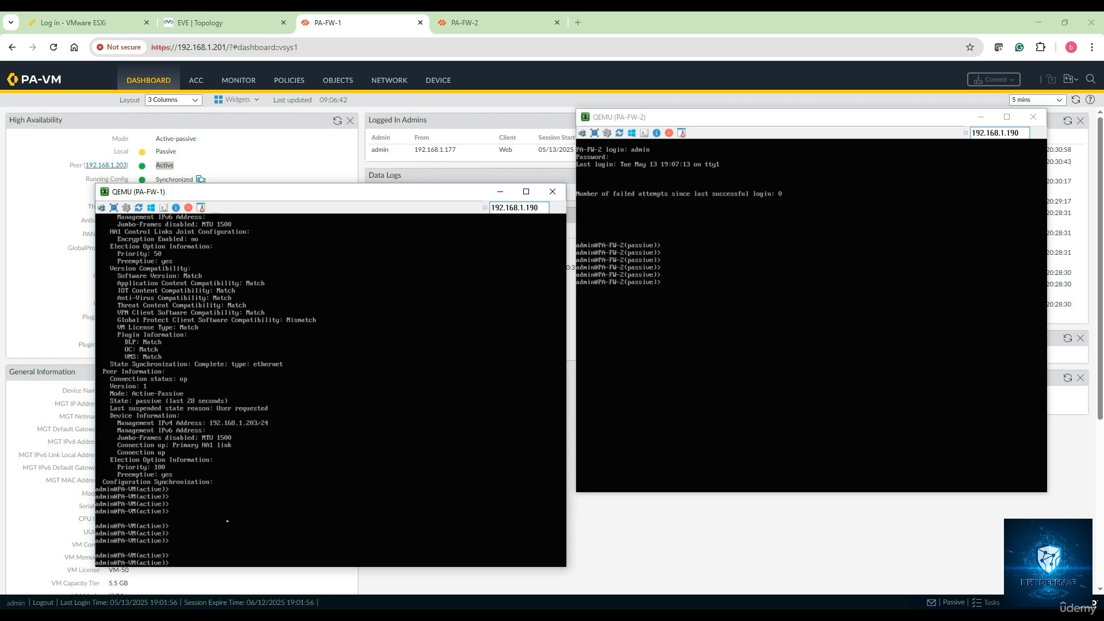
{"action": "type", "text": "request high-availability"}
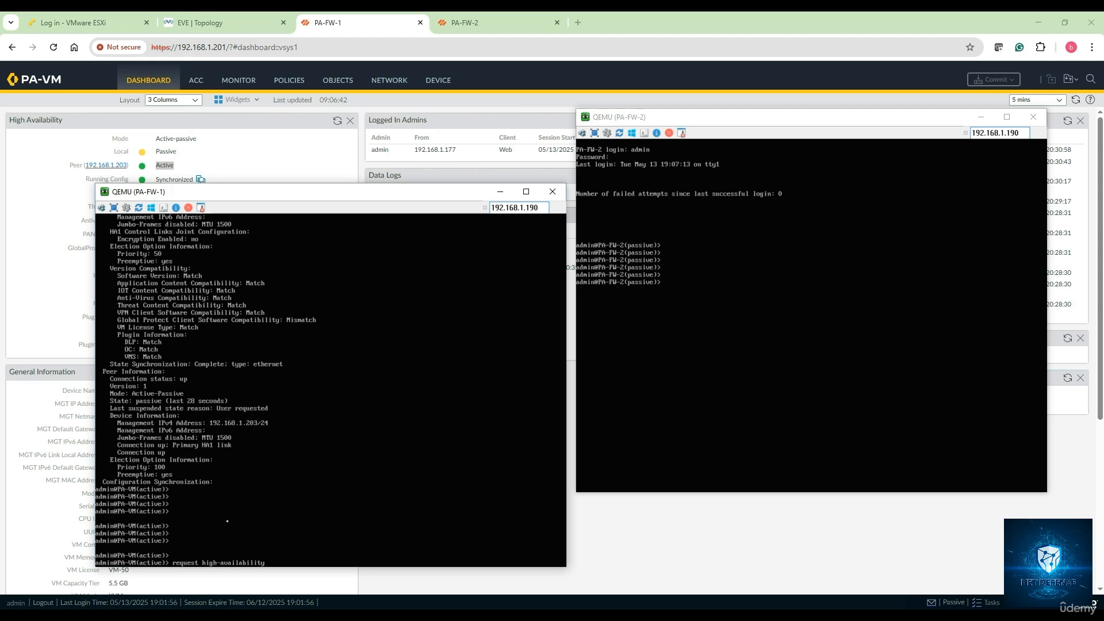
{"action": "type", "text": " sy"}
{"action": "key", "text": "Tab"}
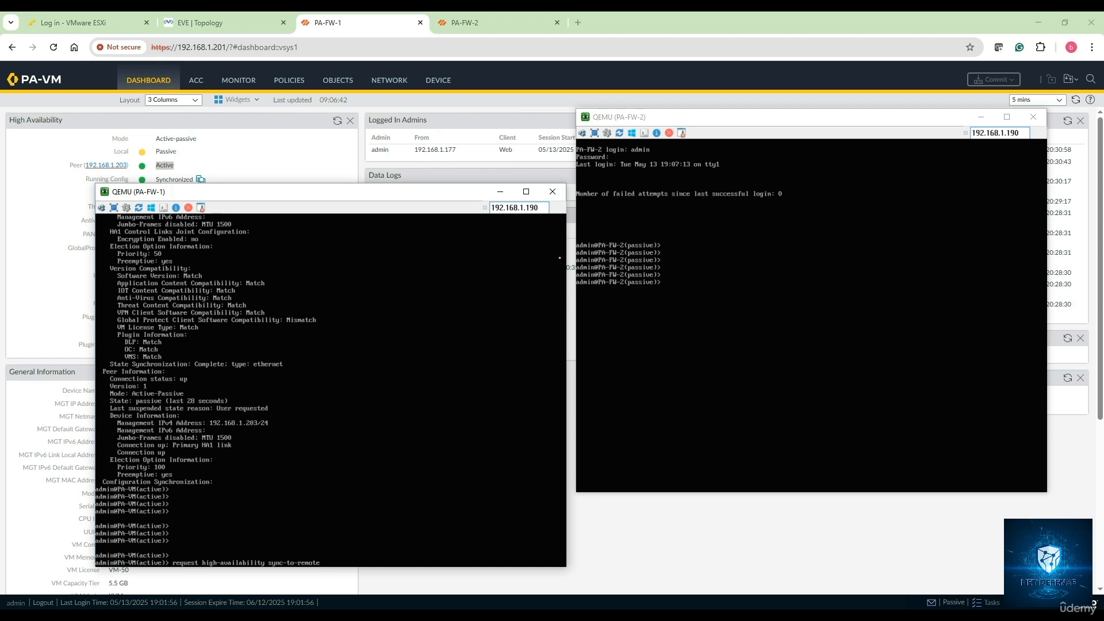
{"action": "left_click", "coordinate": [981, 117]}
{"action": "left_click", "coordinate": [500, 192]}
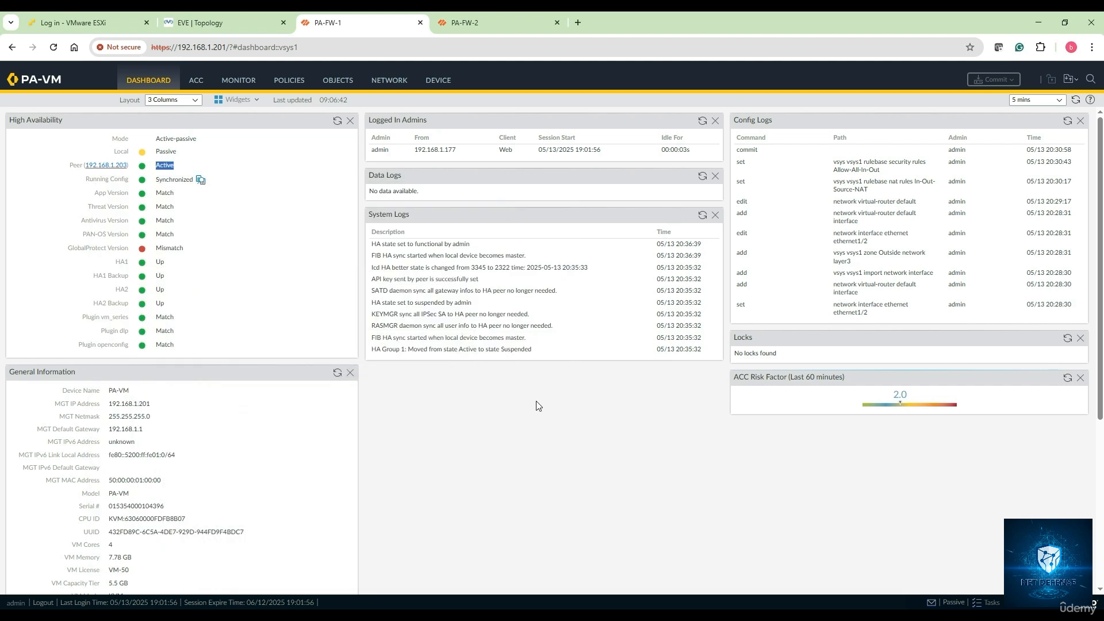